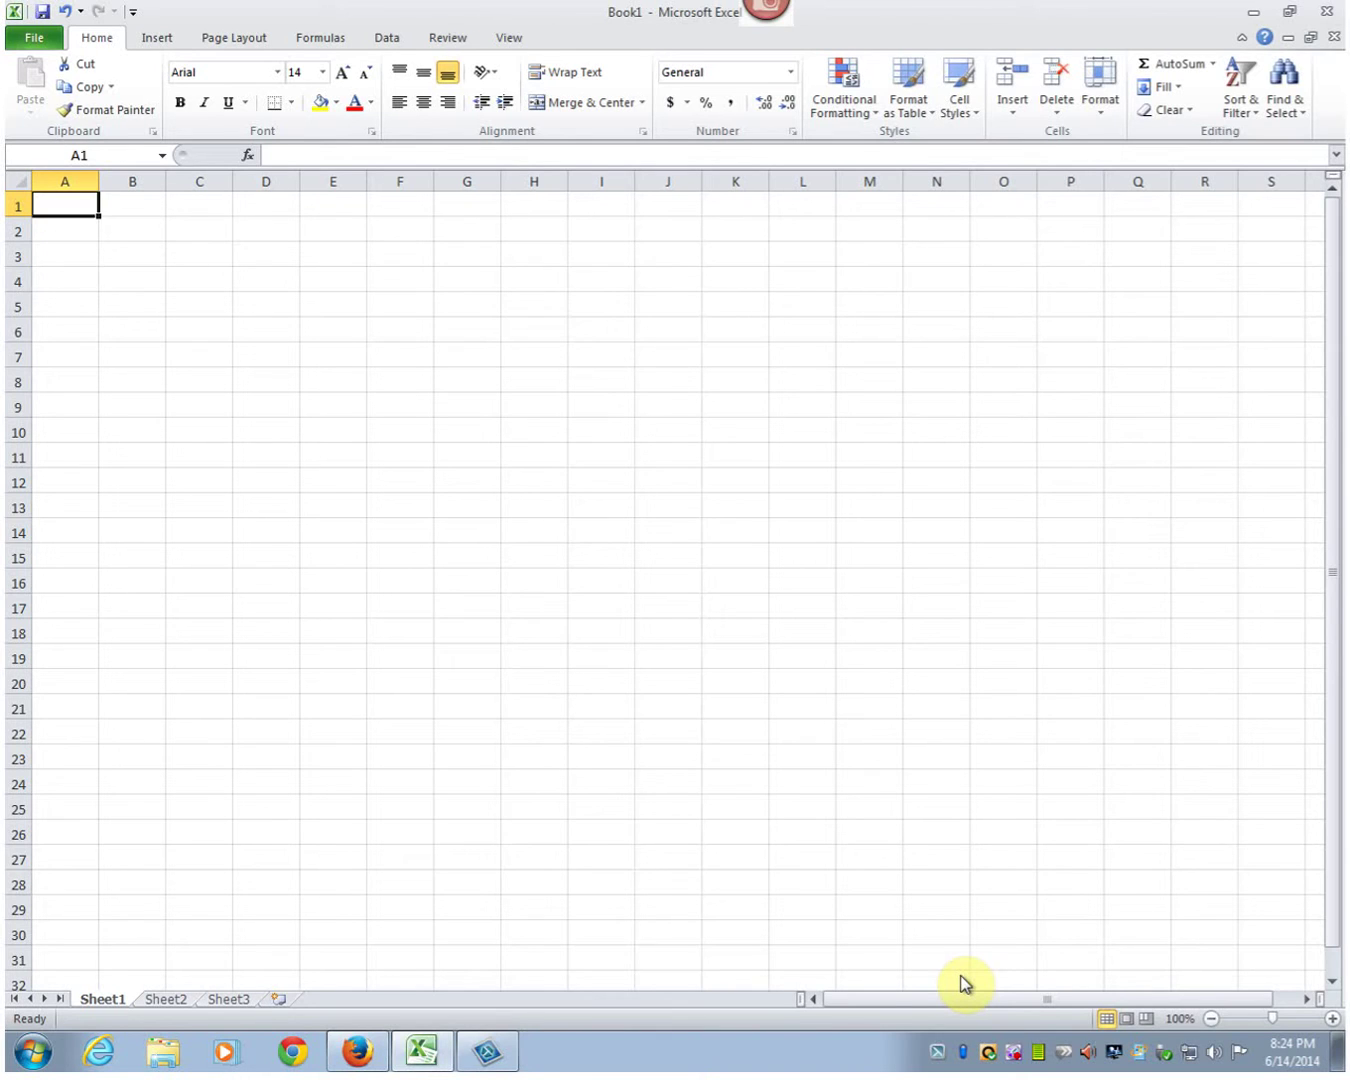
- Draw a text box to the right of the data area and enter "a. Independent: Circumference (in); Dependent: Hang Time (sec)"
{"action": "left_click", "coordinate": [158, 38]}
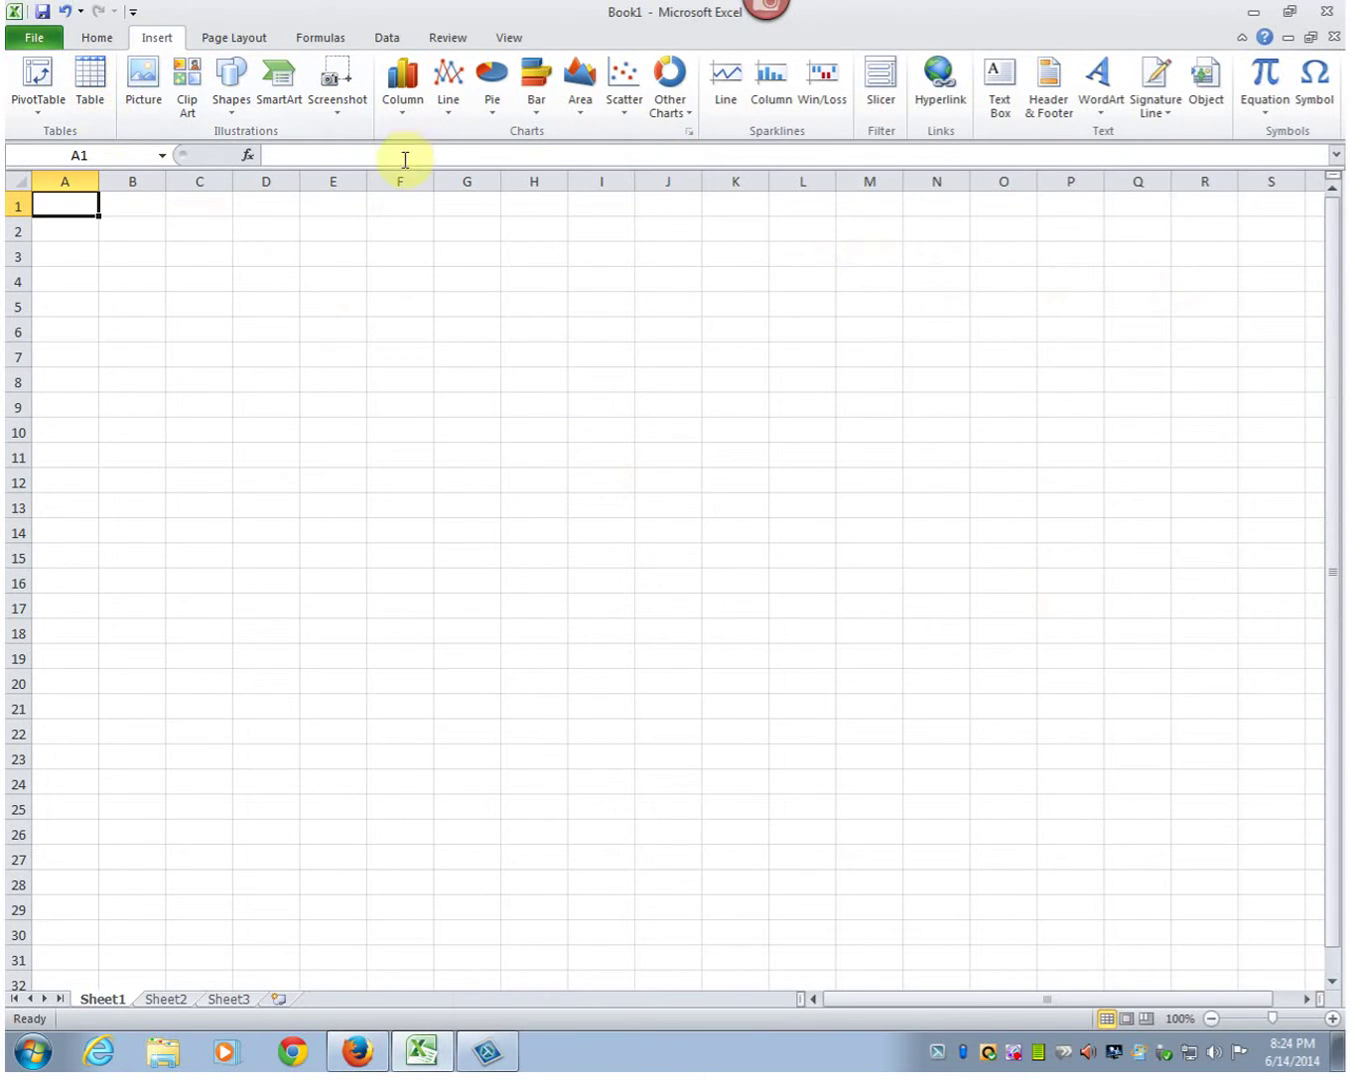
{"action": "left_click", "coordinate": [229, 106]}
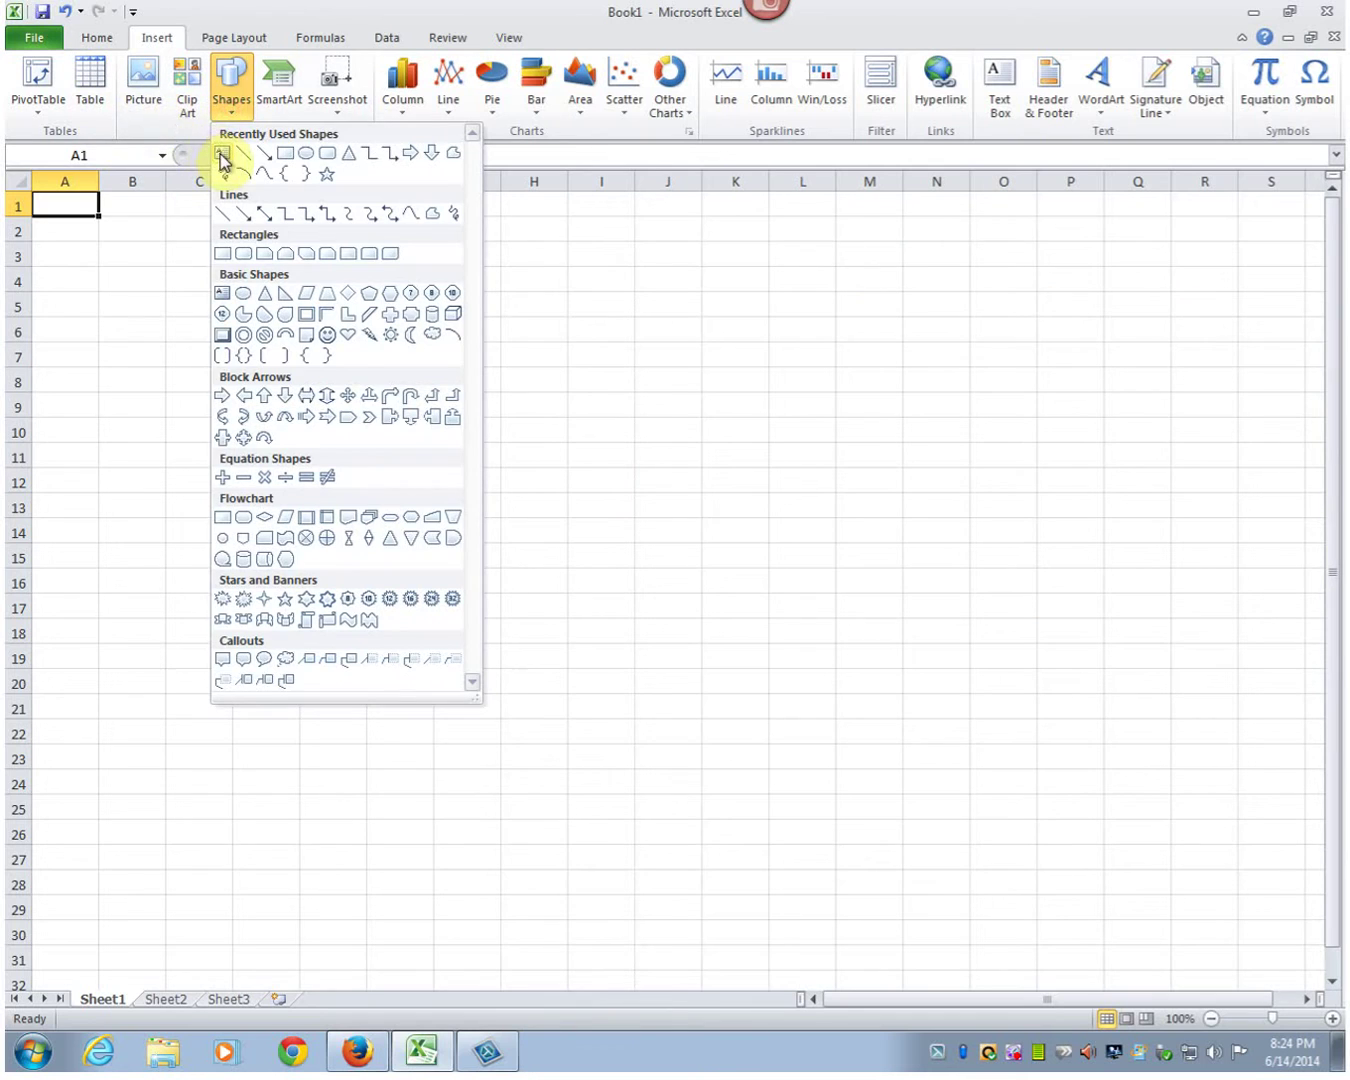
{"action": "left_click", "coordinate": [218, 161]}
{"action": "mouse_move", "coordinate": [557, 225]}
{"action": "left_mouse_down"}
{"action": "mouse_move", "coordinate": [777, 358]}
{"action": "mouse_move", "coordinate": [1034, 571]}
{"action": "left_mouse_up"}
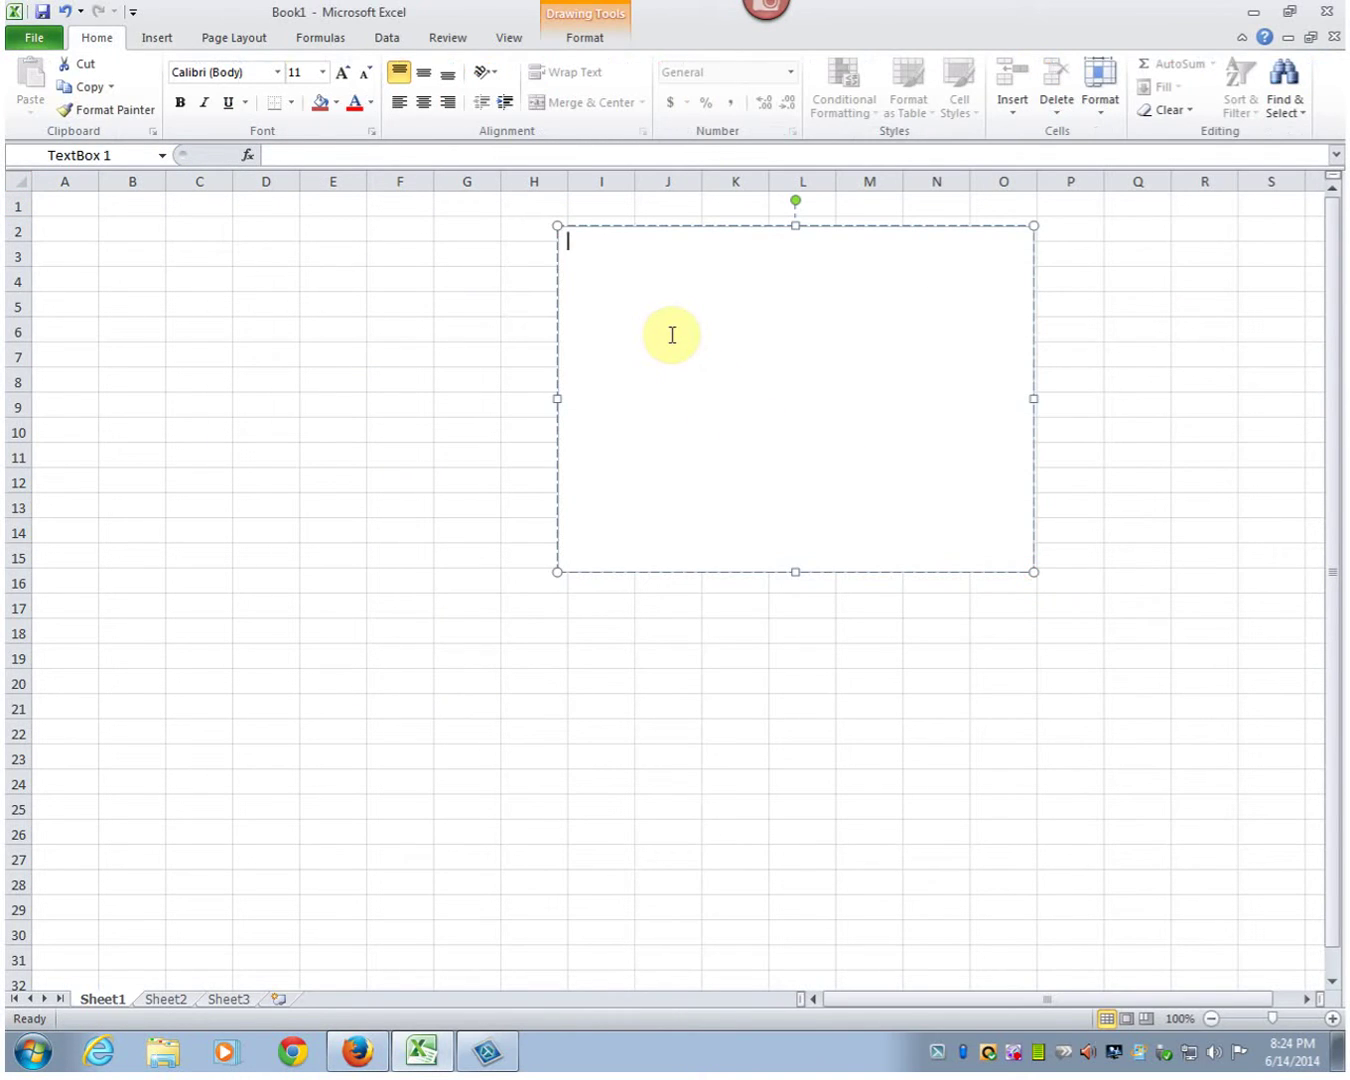
{"action": "type", "text": "a. Independent: Circumference (in"}
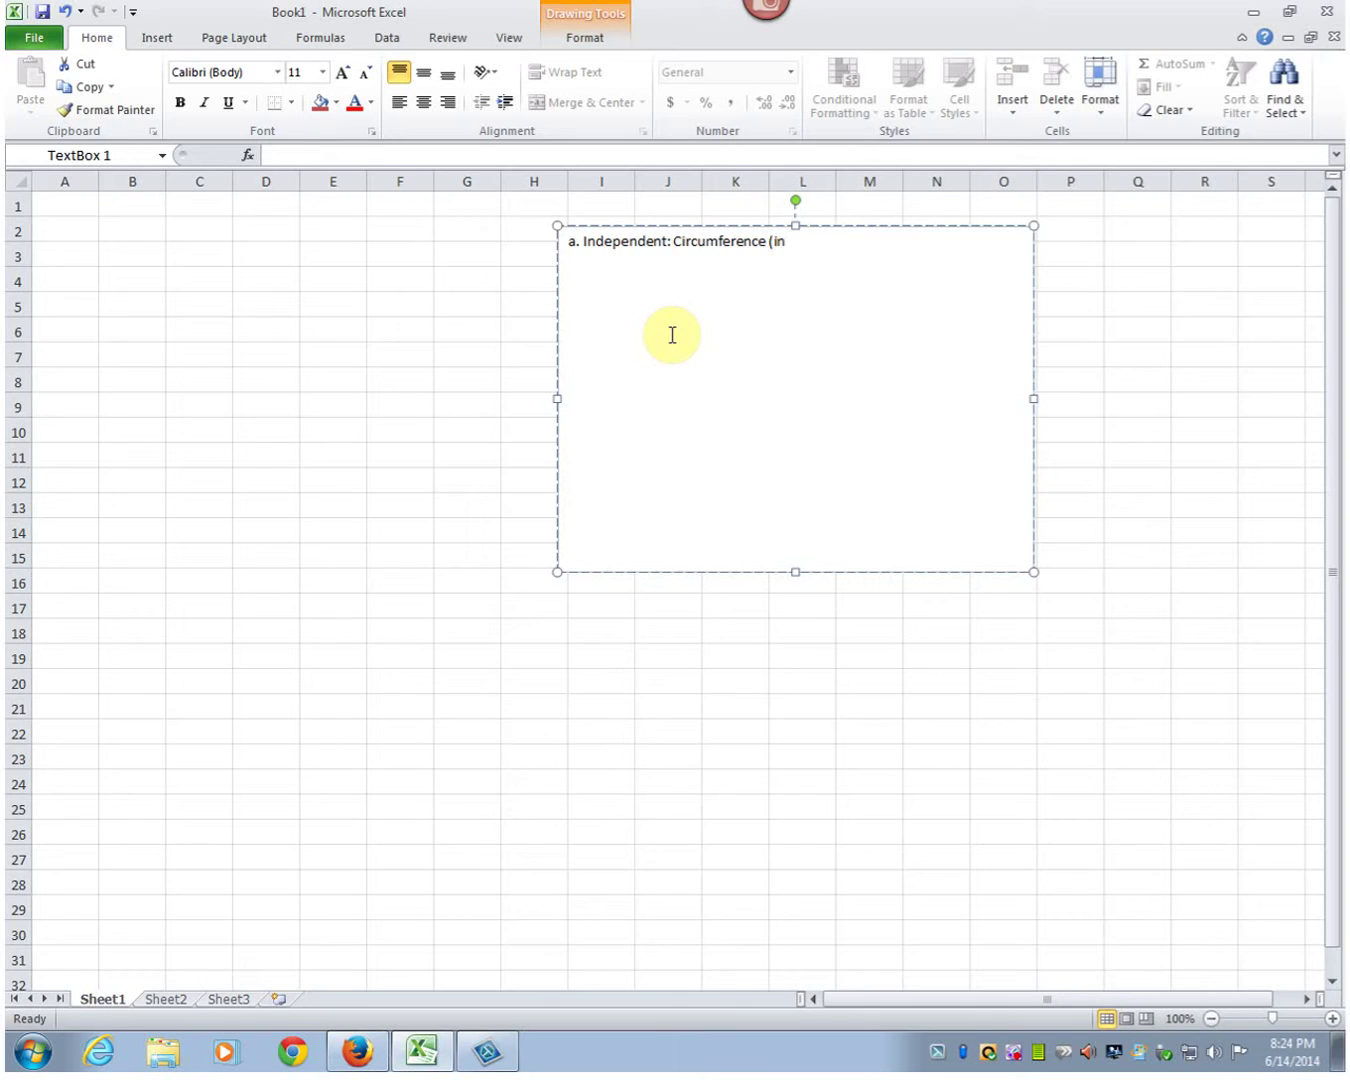
{"action": "type", "text": "); Dependent: Hang Time (sec"}
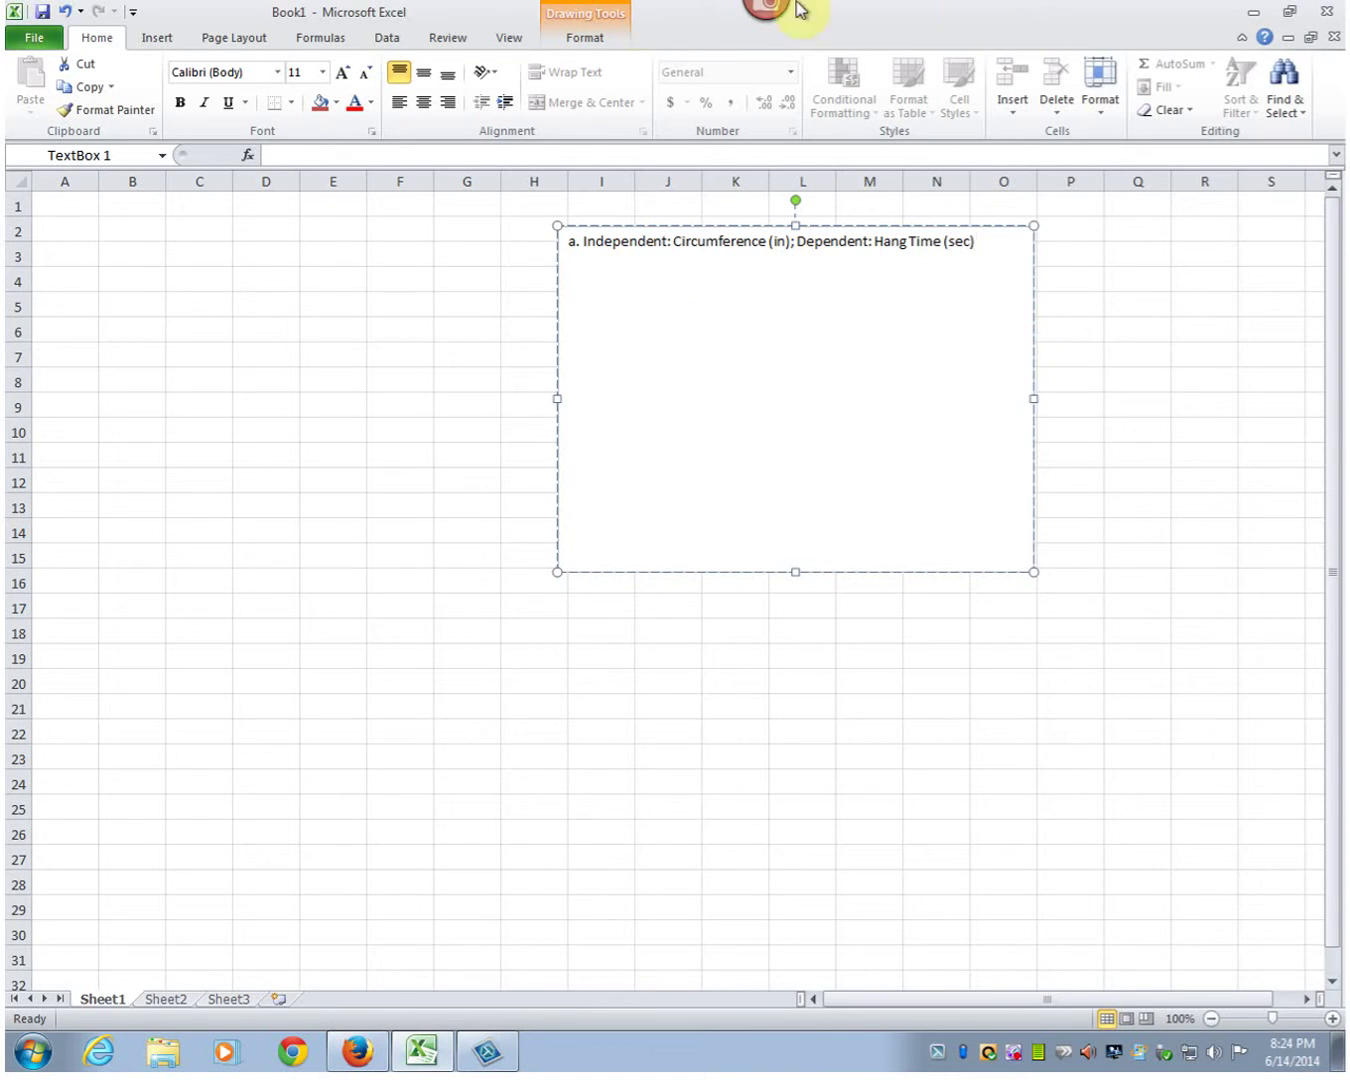
- Widen columns A and B and enter the headers Circumference in A1 and Hang Time in B1
{"action": "left_click", "coordinate": [80, 207]}
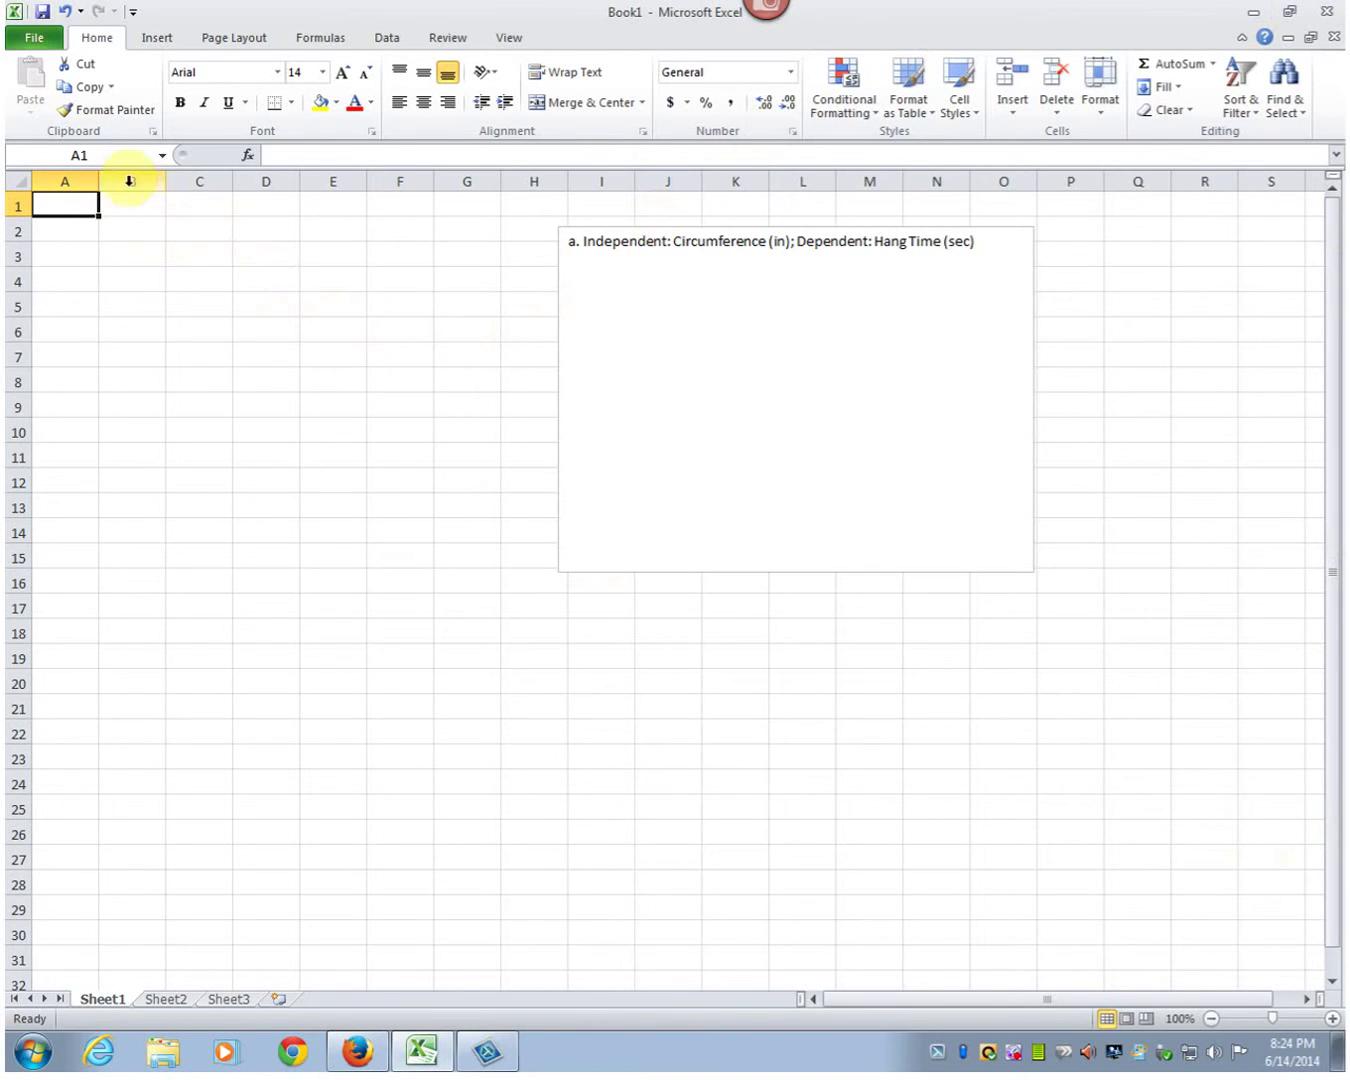
{"action": "left_click_drag", "start_coordinate": [96, 188], "coordinate": [331, 190]}
{"action": "left_click", "coordinate": [157, 205]}
{"action": "type", "text": "Circumference"}
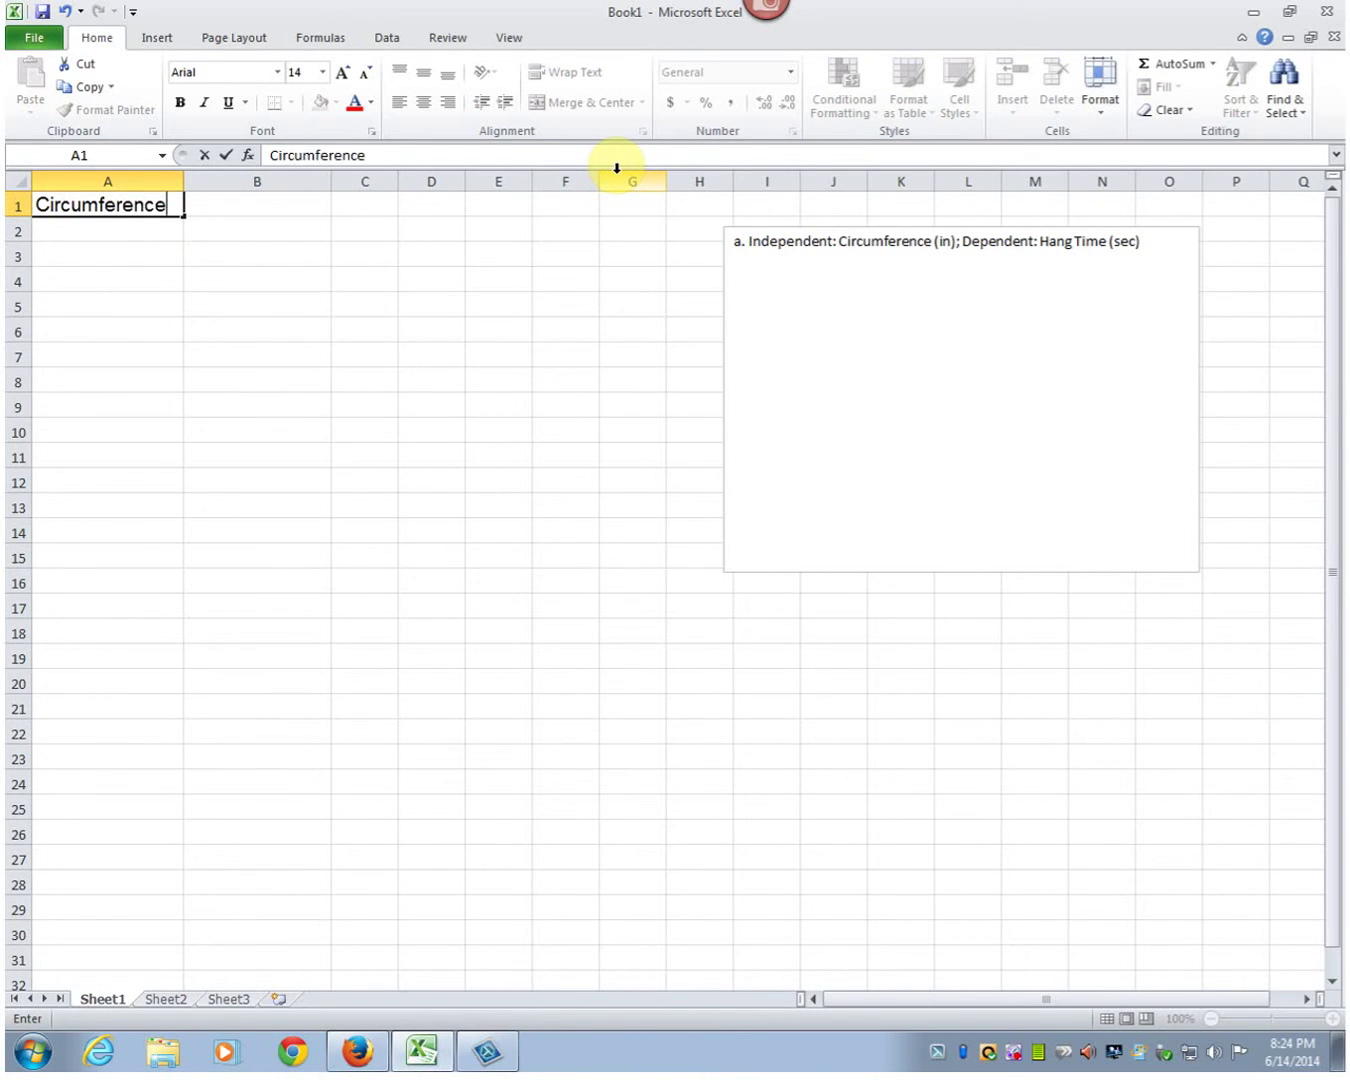
{"action": "key", "text": "Tab"}
{"action": "type", "text": "Hange"}
{"action": "key", "text": "BackSpace"}
{"action": "type", "text": "Time"}
{"action": "key", "text": "Return"}
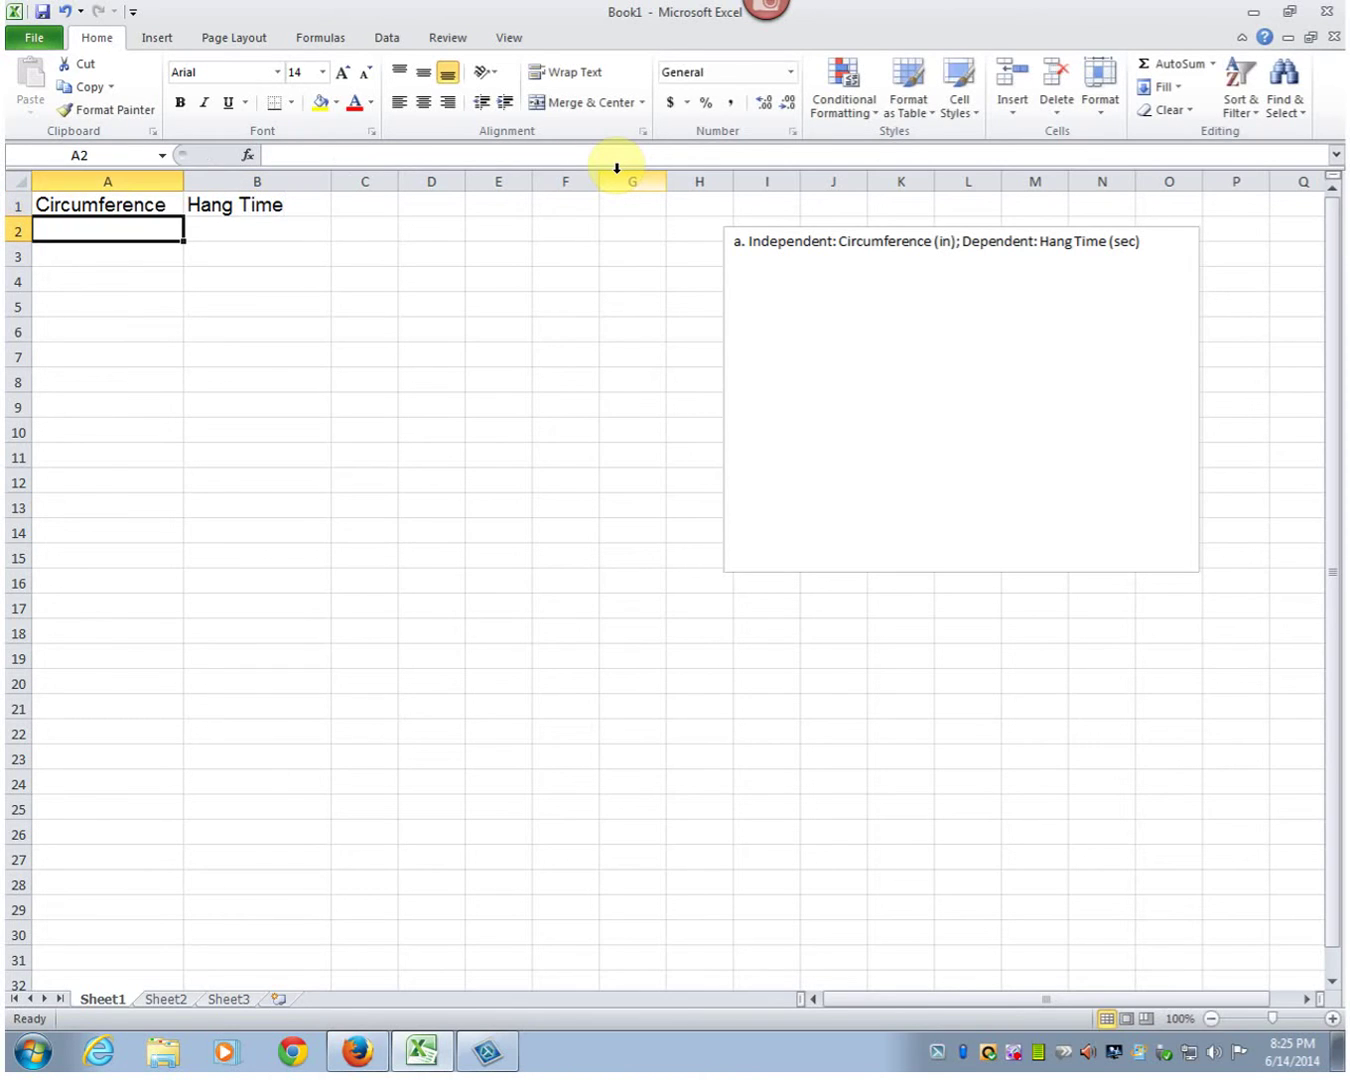
- Enter the circumference values 18, 21, 24, 27, 30, 33 and 36 in cells A2 to A8
{"action": "type", "text": "18"}
{"action": "key", "text": "Return"}
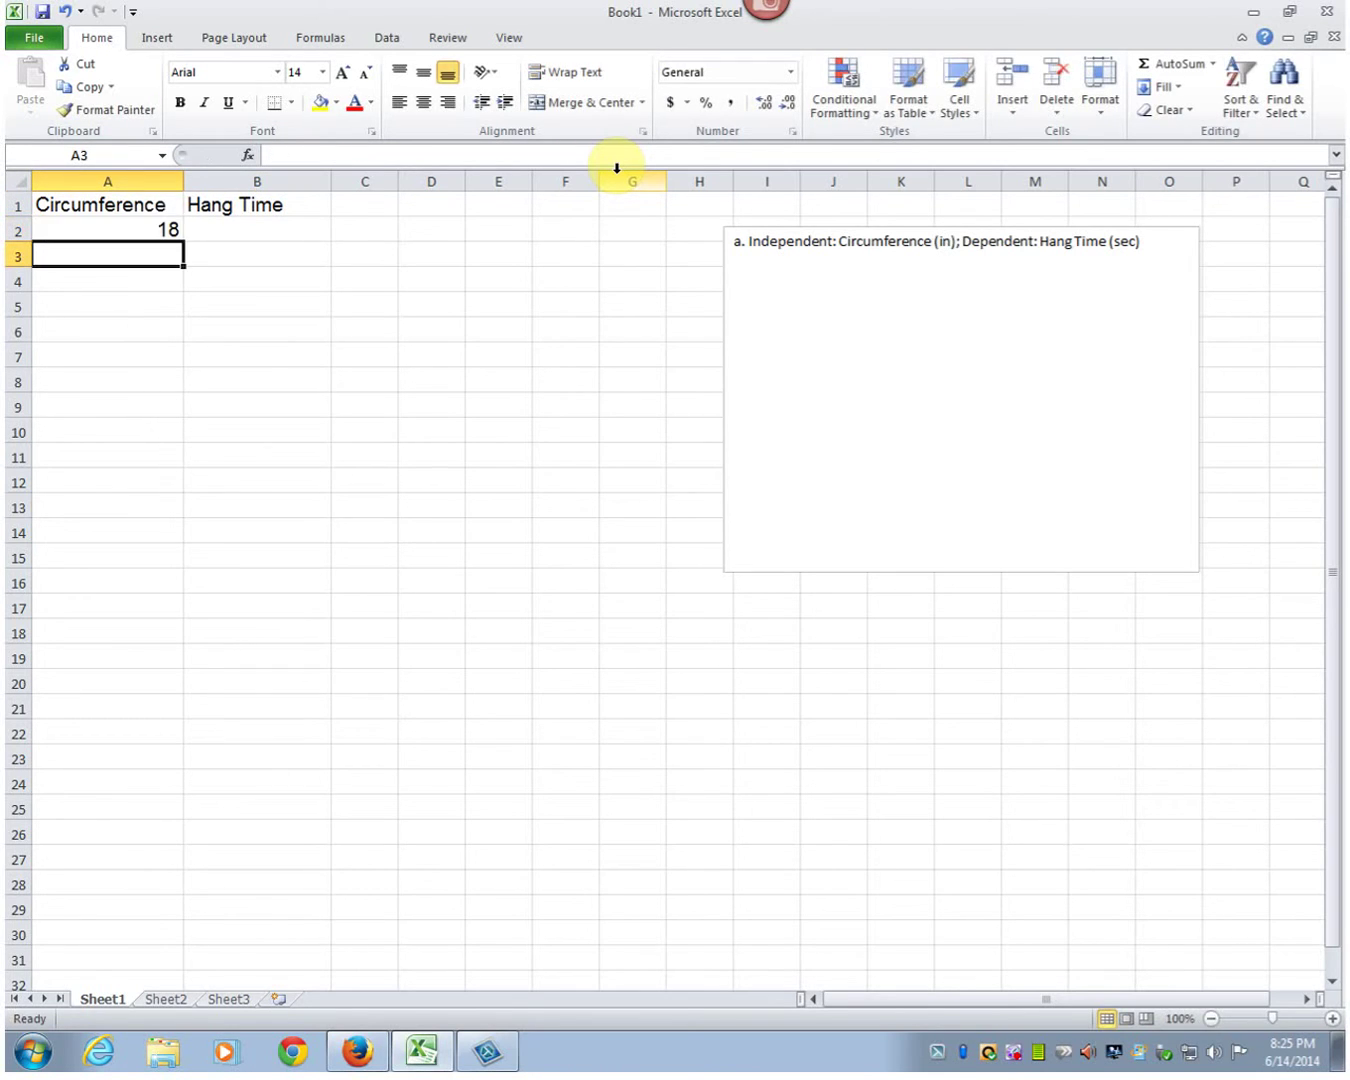
{"action": "type", "text": "21"}
{"action": "key", "text": "Return"}
{"action": "type", "text": "24"}
{"action": "key", "text": "Return"}
{"action": "type", "text": "27"}
{"action": "key", "text": "Return"}
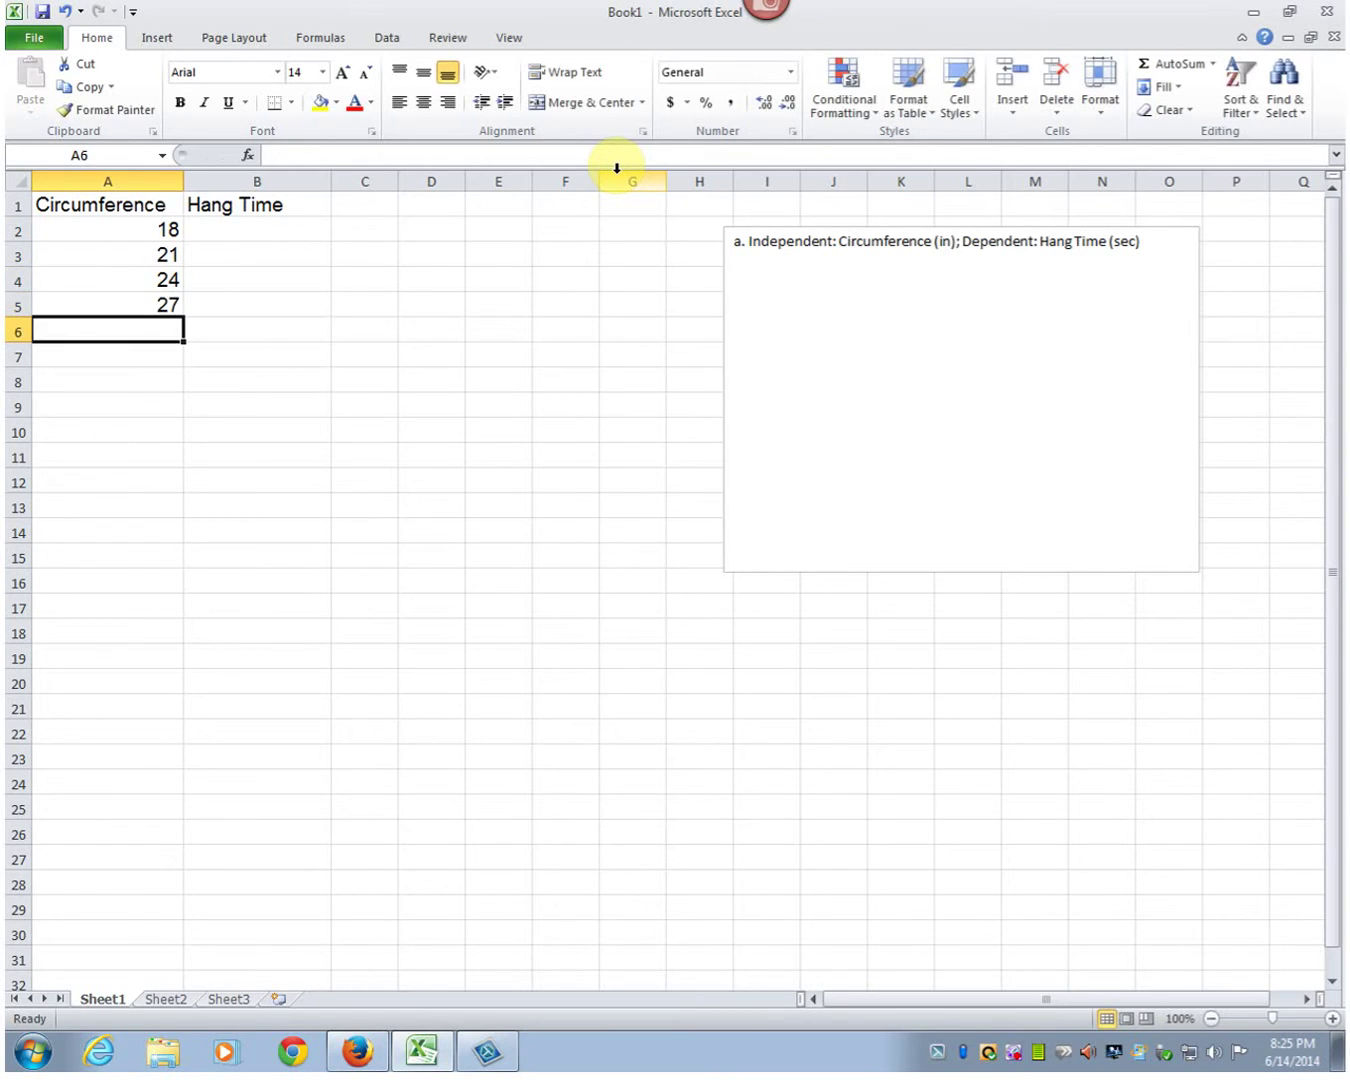
{"action": "type", "text": "30"}
{"action": "key", "text": "Return"}
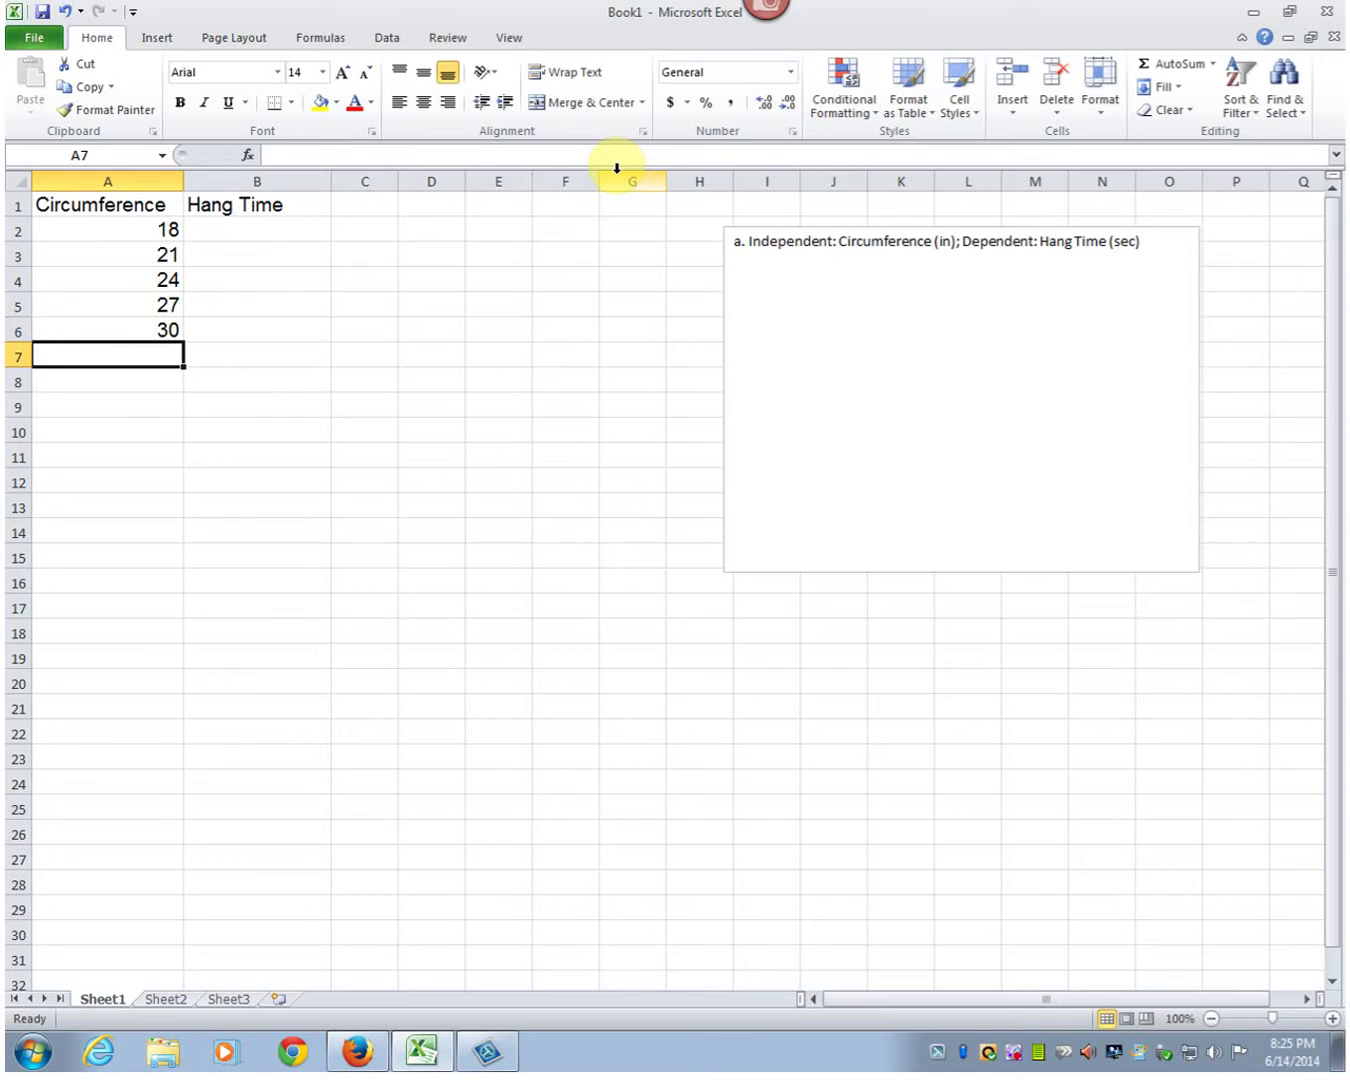
{"action": "type", "text": "33"}
{"action": "key", "text": "Return"}
{"action": "type", "text": "36"}
{"action": "key", "text": "Return"}
- Enter the hang times 1.1, 1.3, 1.8, 2.4, 3.4, 4.7 and 6.6 in cells B2 to B8
{"action": "key", "text": "Right"}
{"action": "key", "text": "Up"}
{"action": "key", "text": "Up"}
{"action": "key", "text": "Up"}
{"action": "key", "text": "Up"}
{"action": "key", "text": "Up"}
{"action": "key", "text": "Up"}
{"action": "key", "text": "Up"}
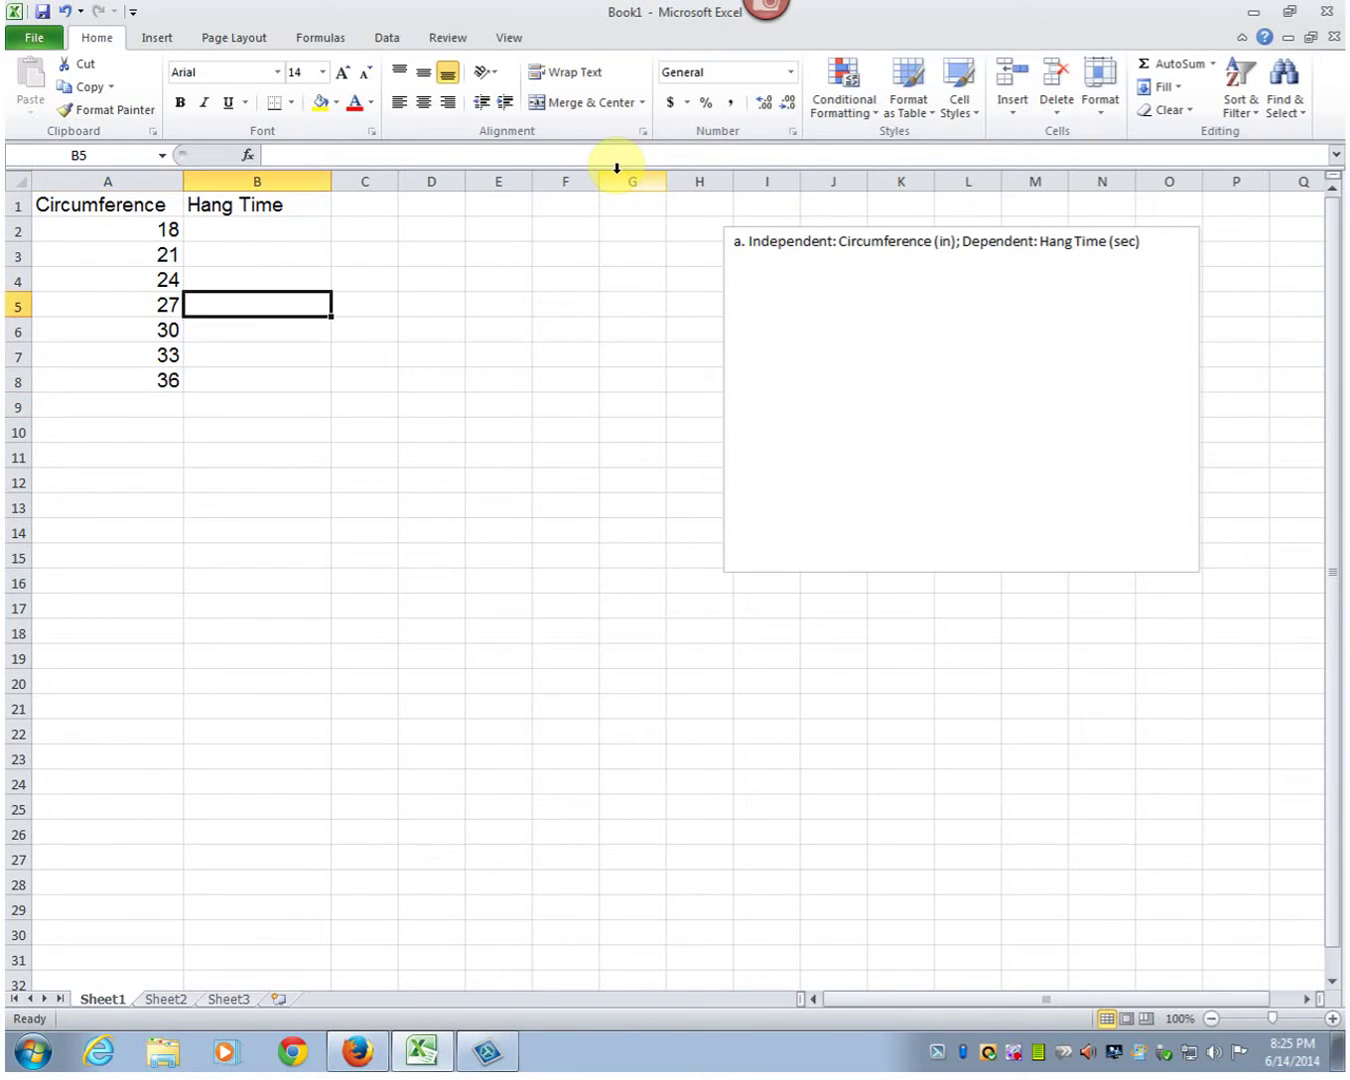
{"action": "type", "text": "1.1"}
{"action": "key", "text": "Return"}
{"action": "type", "text": "1.3"}
{"action": "key", "text": "Return"}
{"action": "type", "text": "1.8"}
{"action": "key", "text": "Return"}
{"action": "type", "text": "2.4"}
{"action": "key", "text": "Return"}
{"action": "type", "text": "3.4"}
{"action": "key", "text": "Return"}
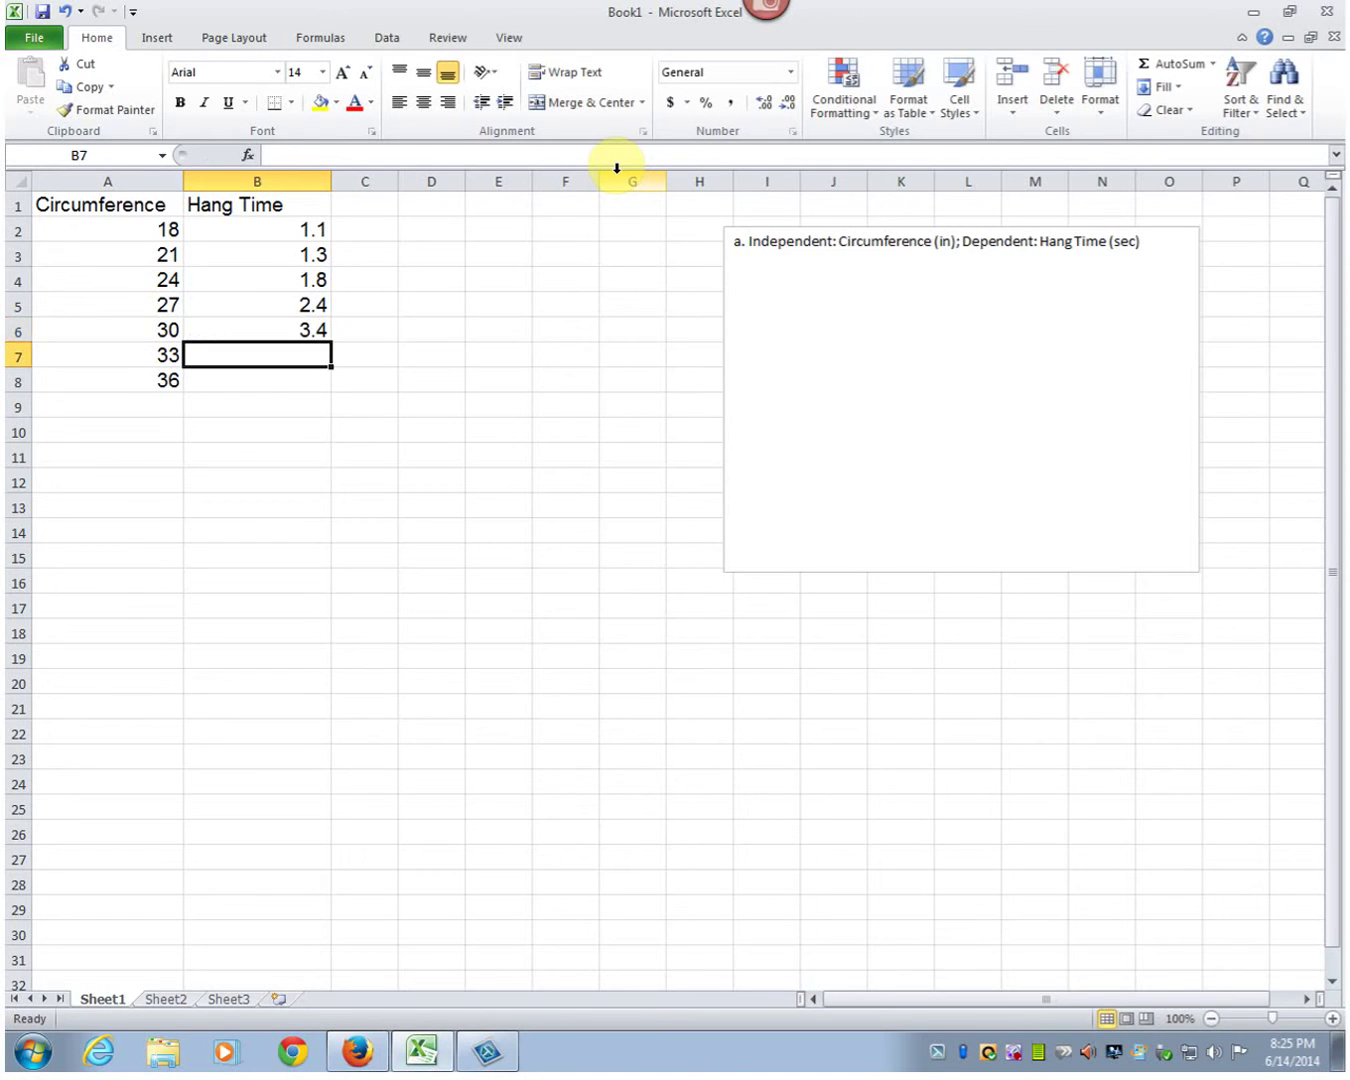
{"action": "type", "text": "4.7"}
{"action": "key", "text": "Return"}
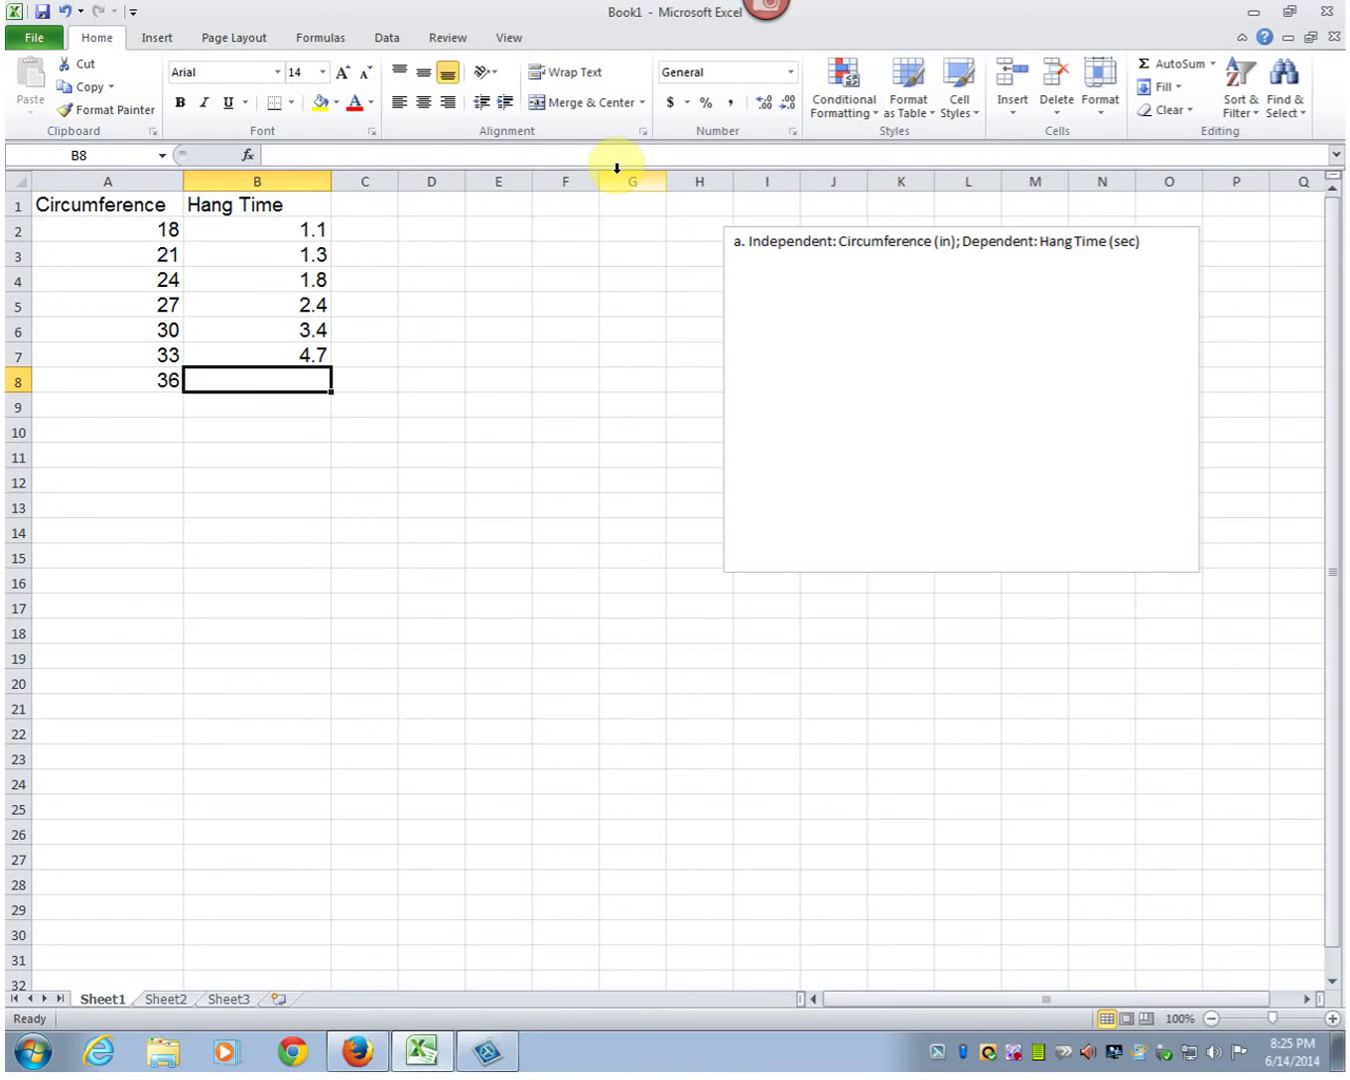
{"action": "type", "text": "6.6"}
{"action": "key", "text": "Return"}
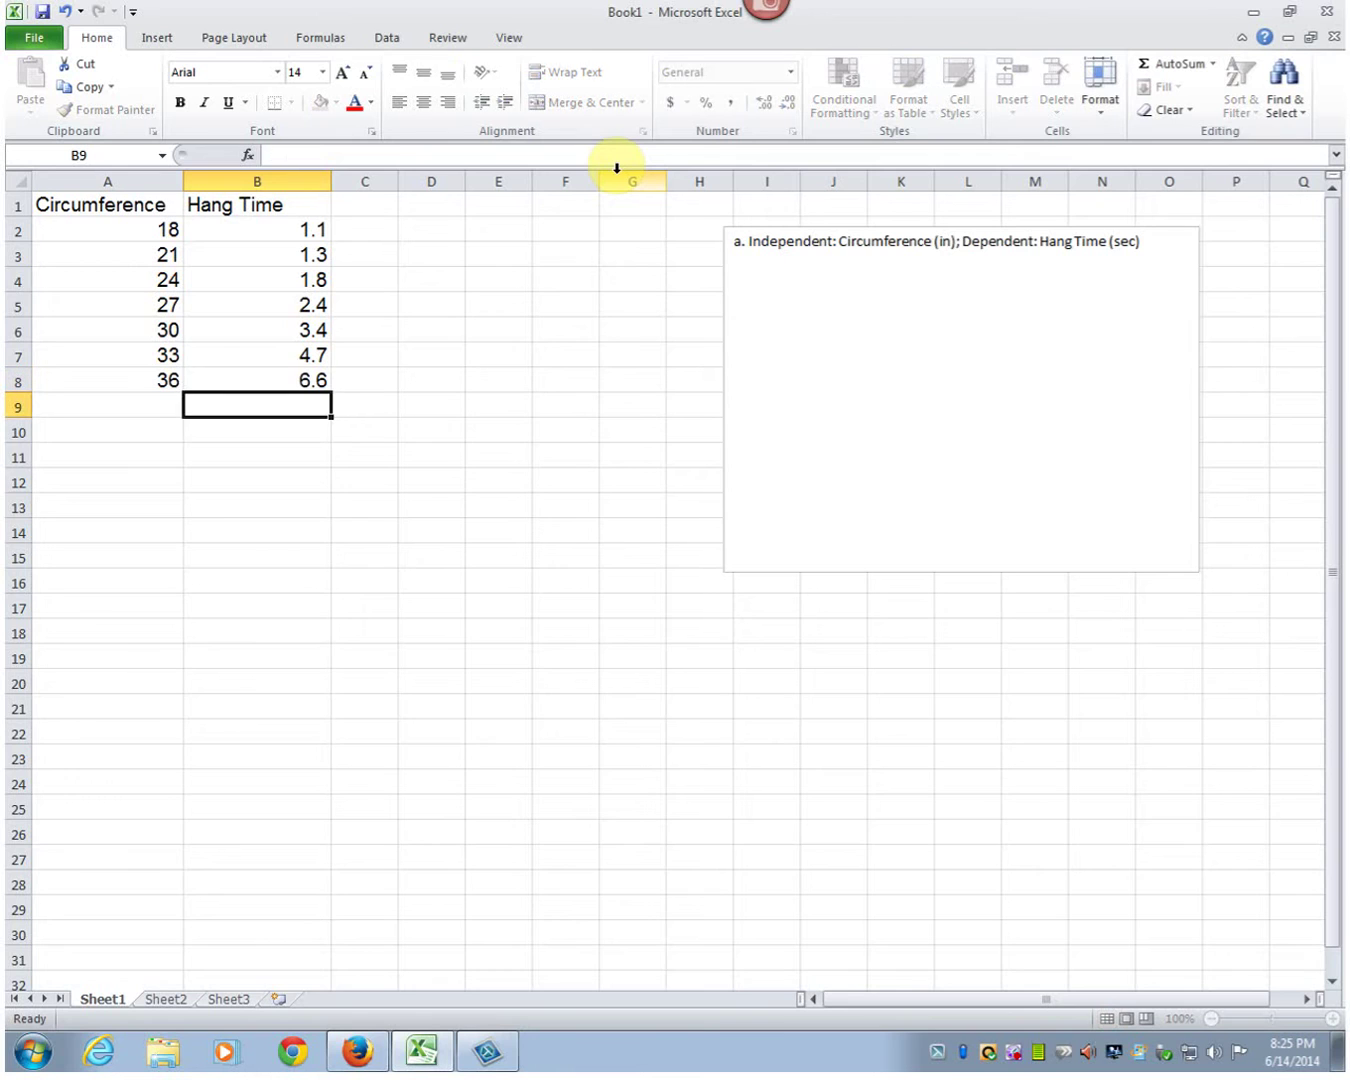
- Insert a markers-only scatter chart of A2:B8 and place it below the data table
{"action": "left_click_drag", "start_coordinate": [99, 229], "coordinate": [244, 375]}
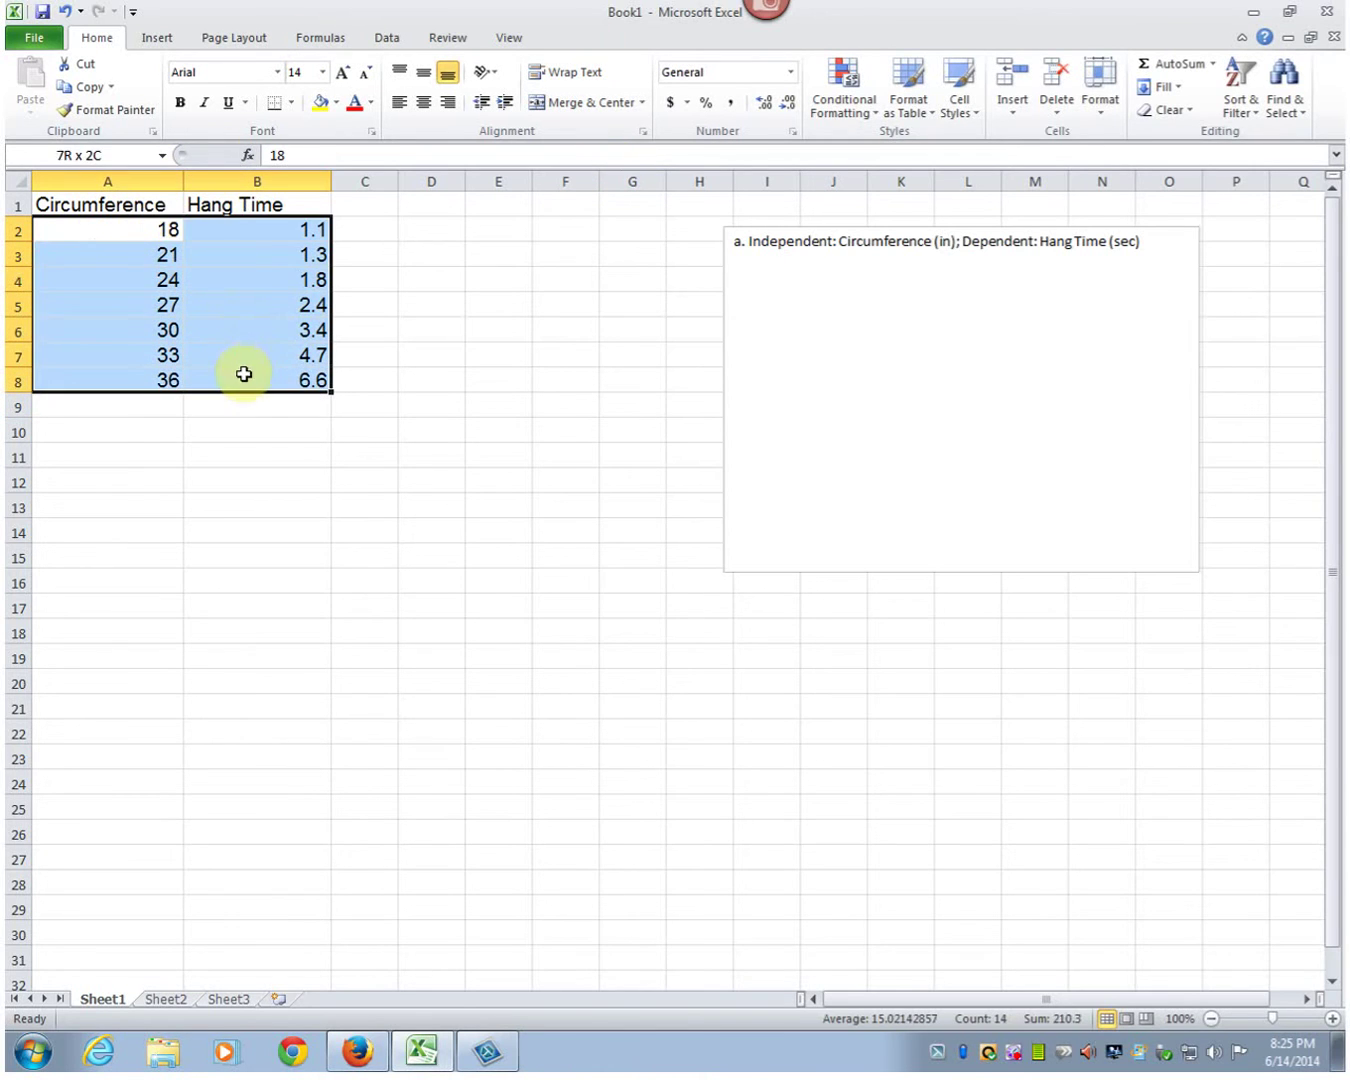
{"action": "left_click", "coordinate": [157, 38]}
{"action": "left_click", "coordinate": [621, 104]}
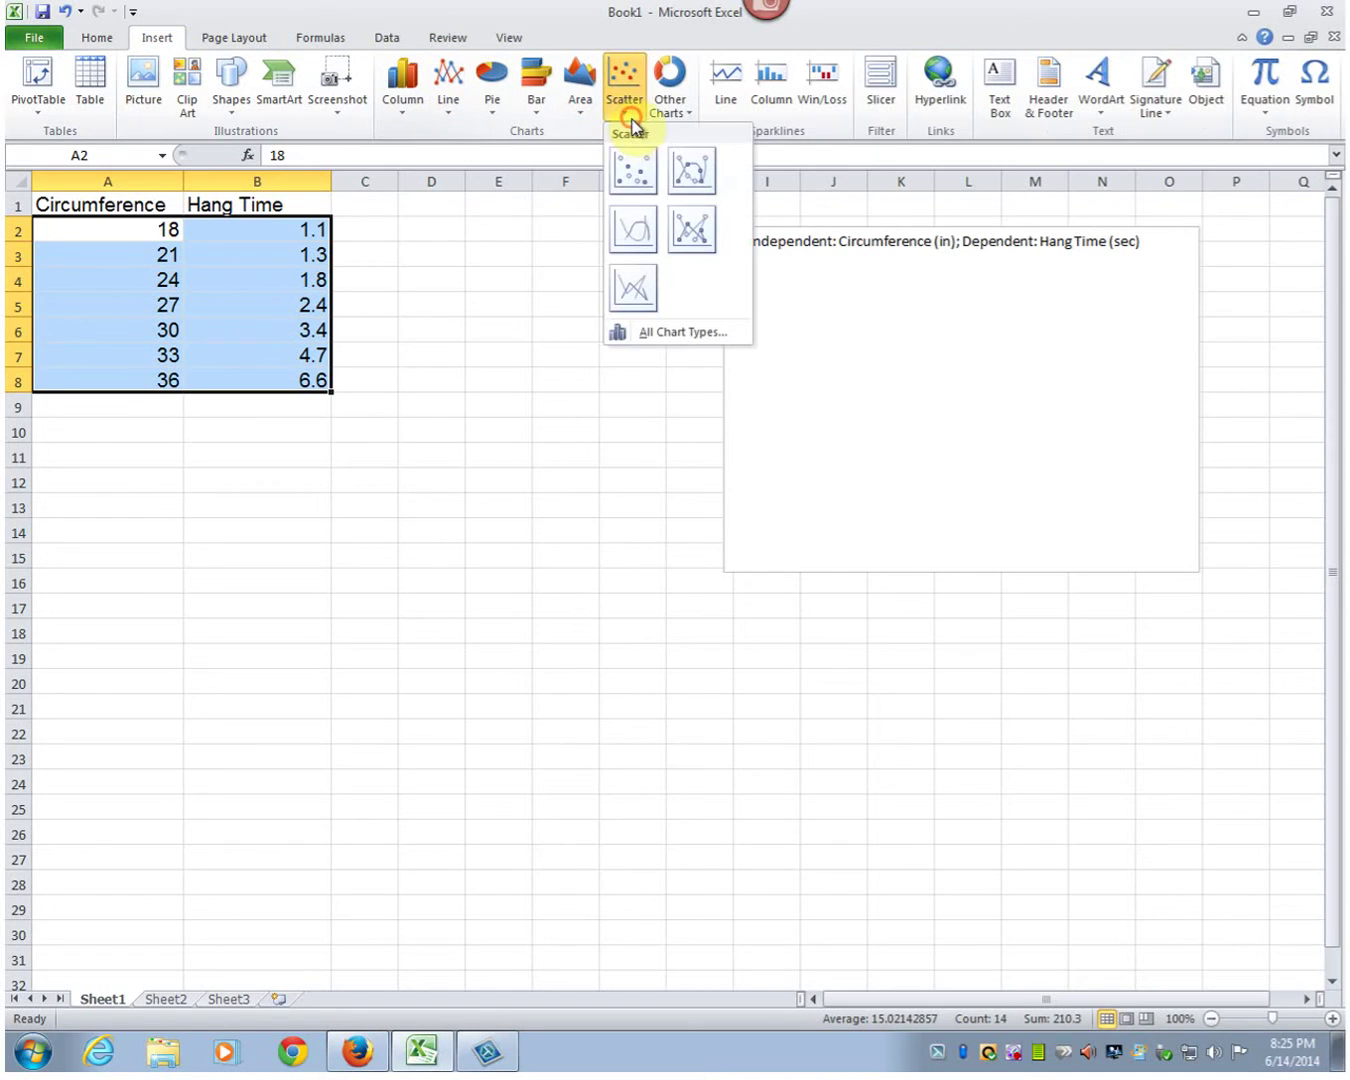
{"action": "left_click", "coordinate": [633, 170]}
{"action": "left_click_drag", "start_coordinate": [843, 507], "coordinate": [622, 579]}
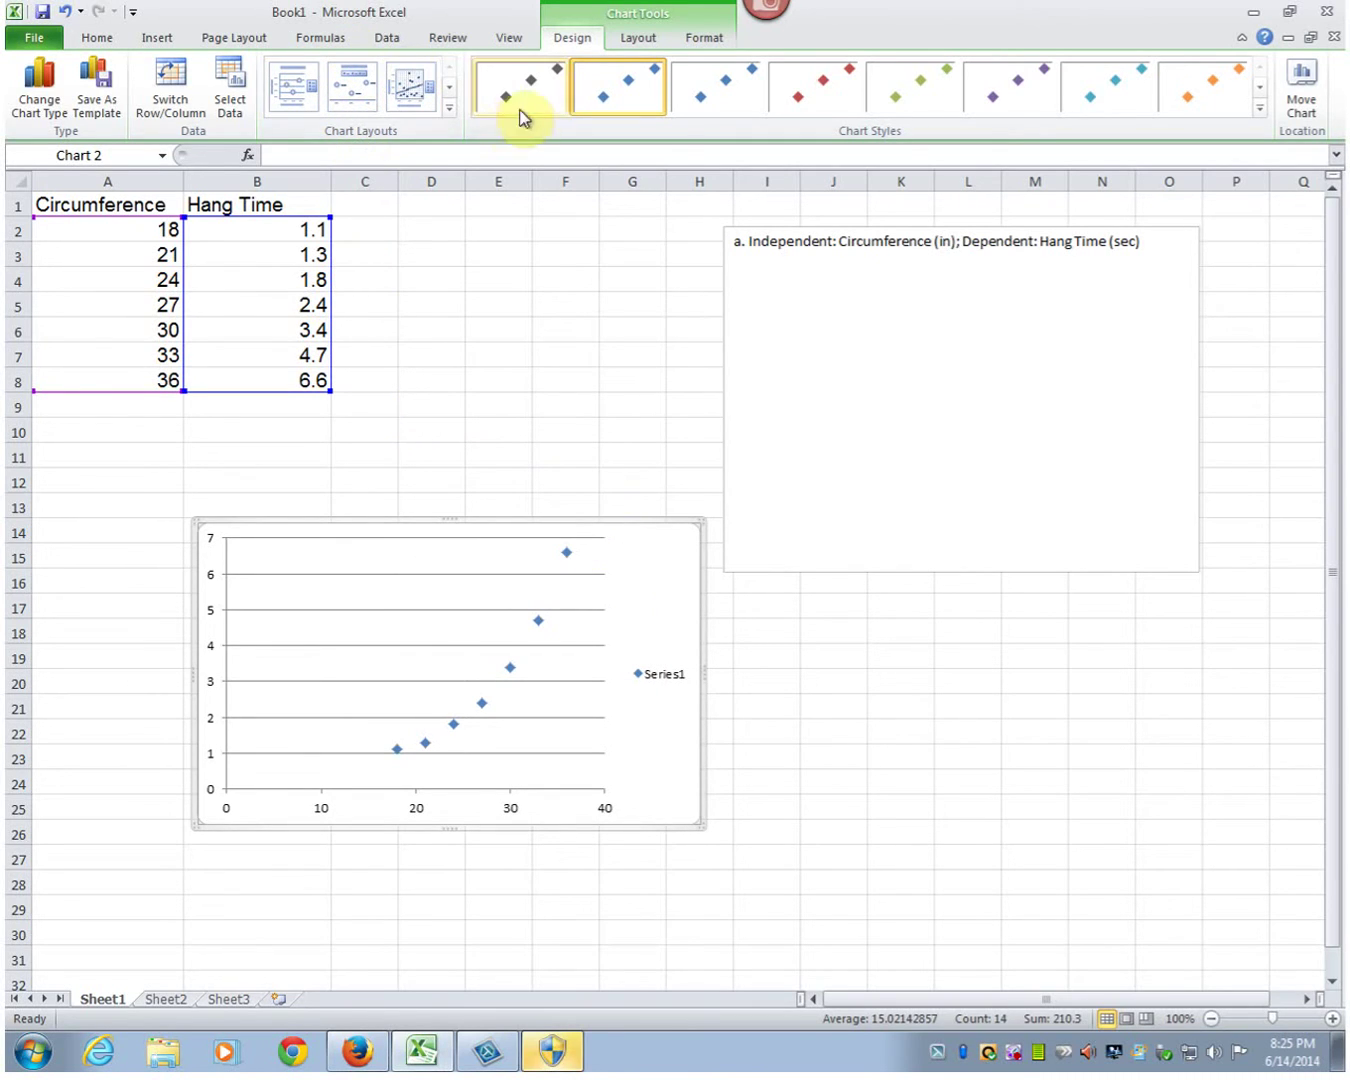
- Add an order 2 polynomial trendline to the chart's data series, displaying its equation and R-squared value
{"action": "right_click", "coordinate": [566, 552]}
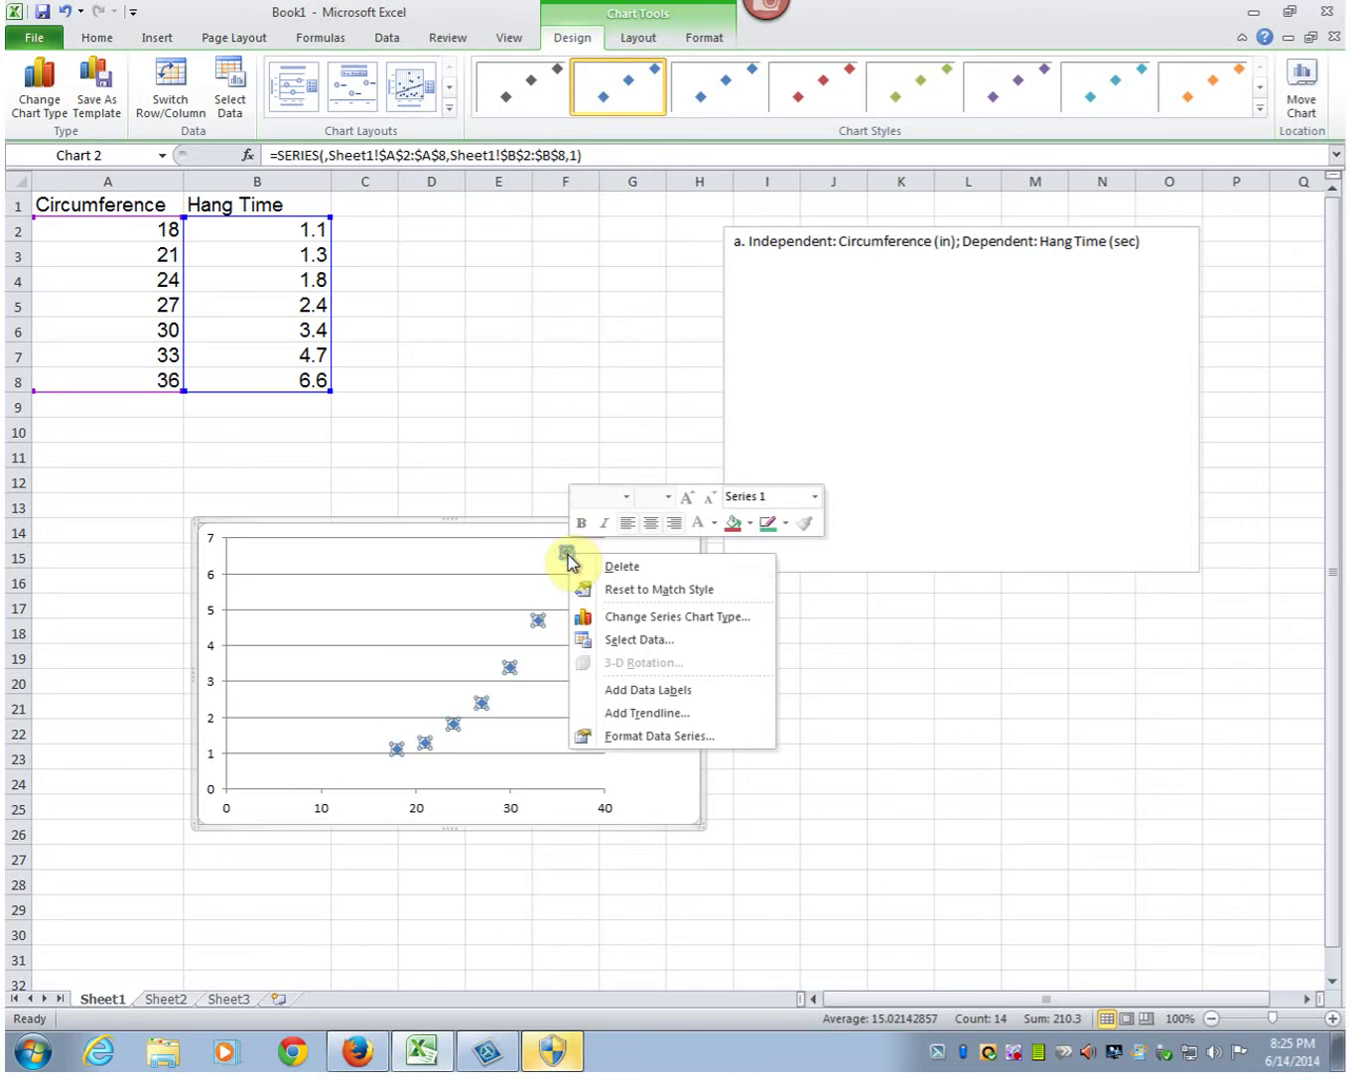
{"action": "left_click", "coordinate": [633, 713]}
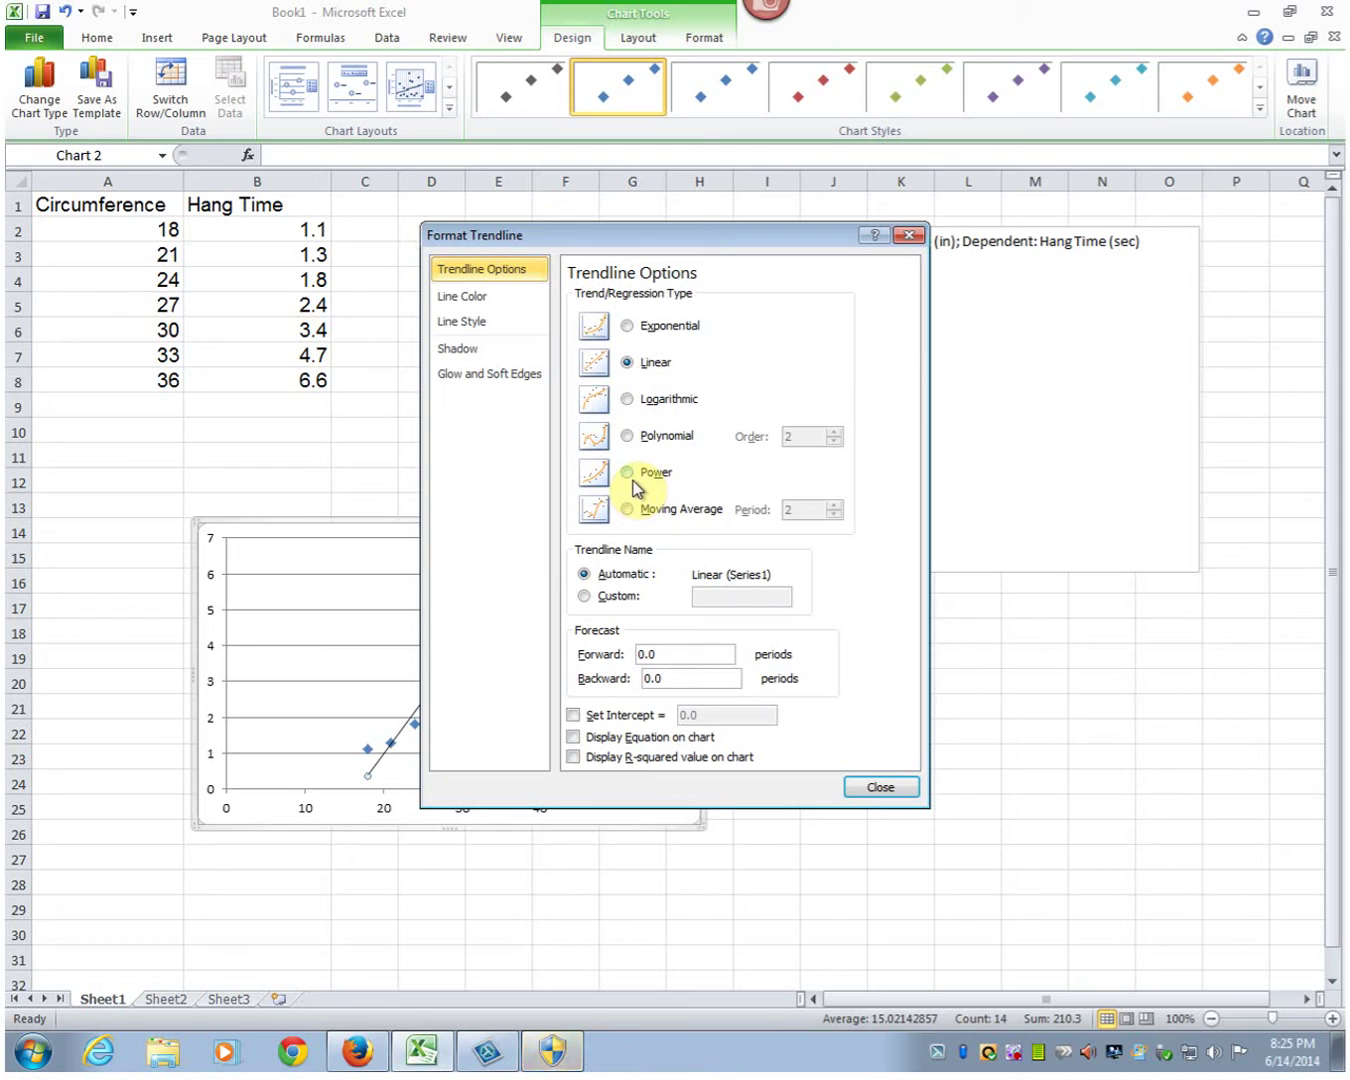
{"action": "left_click", "coordinate": [627, 436]}
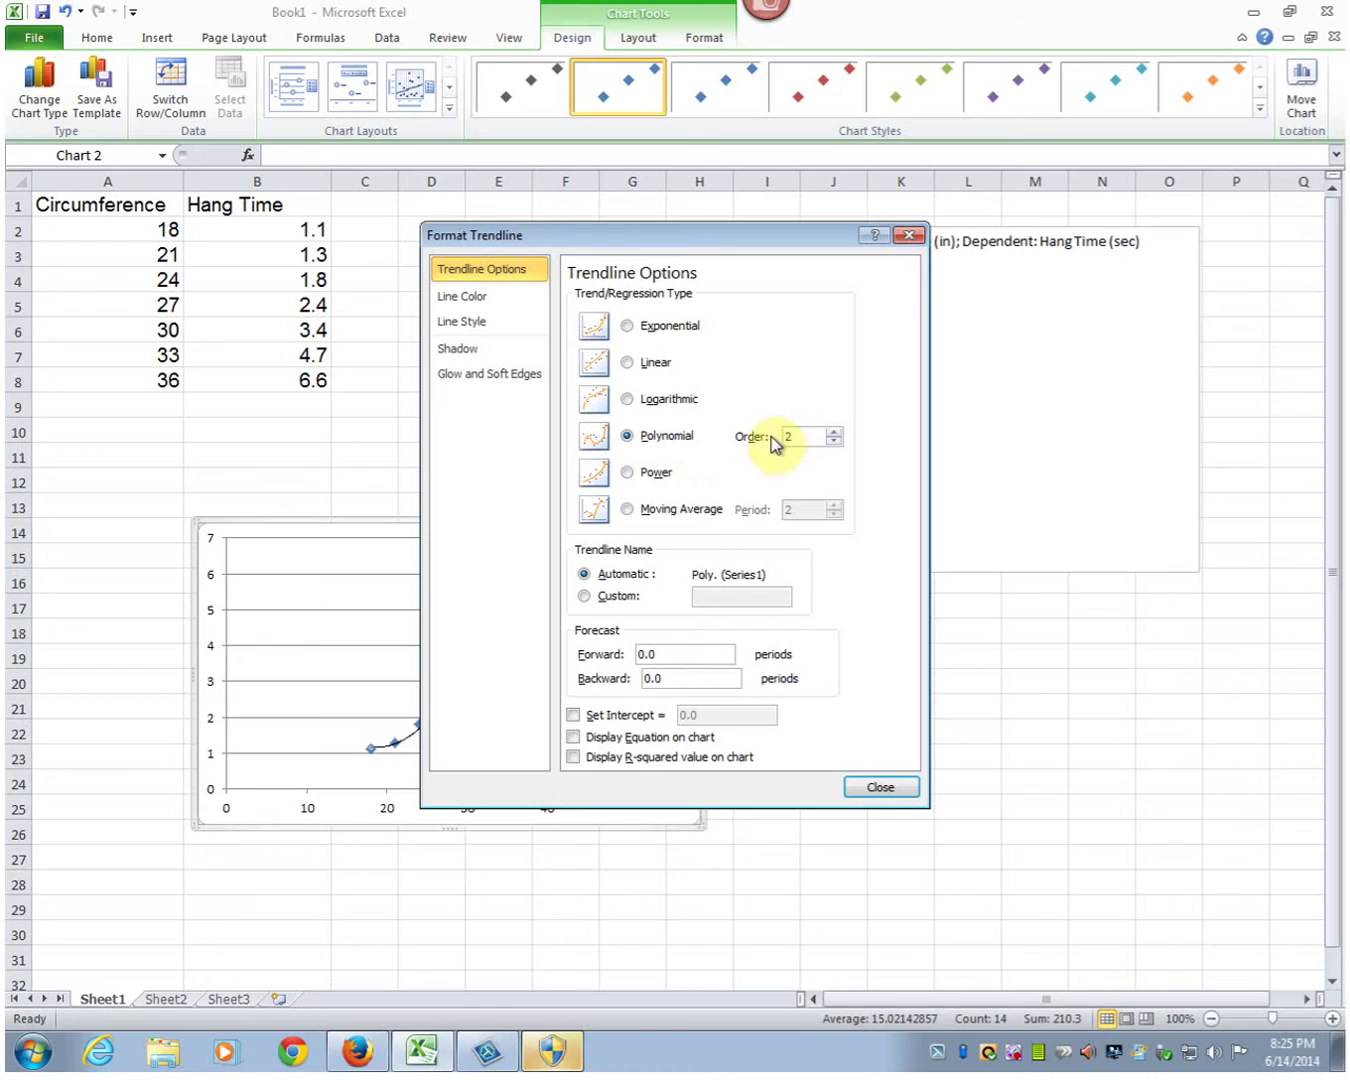
{"action": "left_click", "coordinate": [574, 737]}
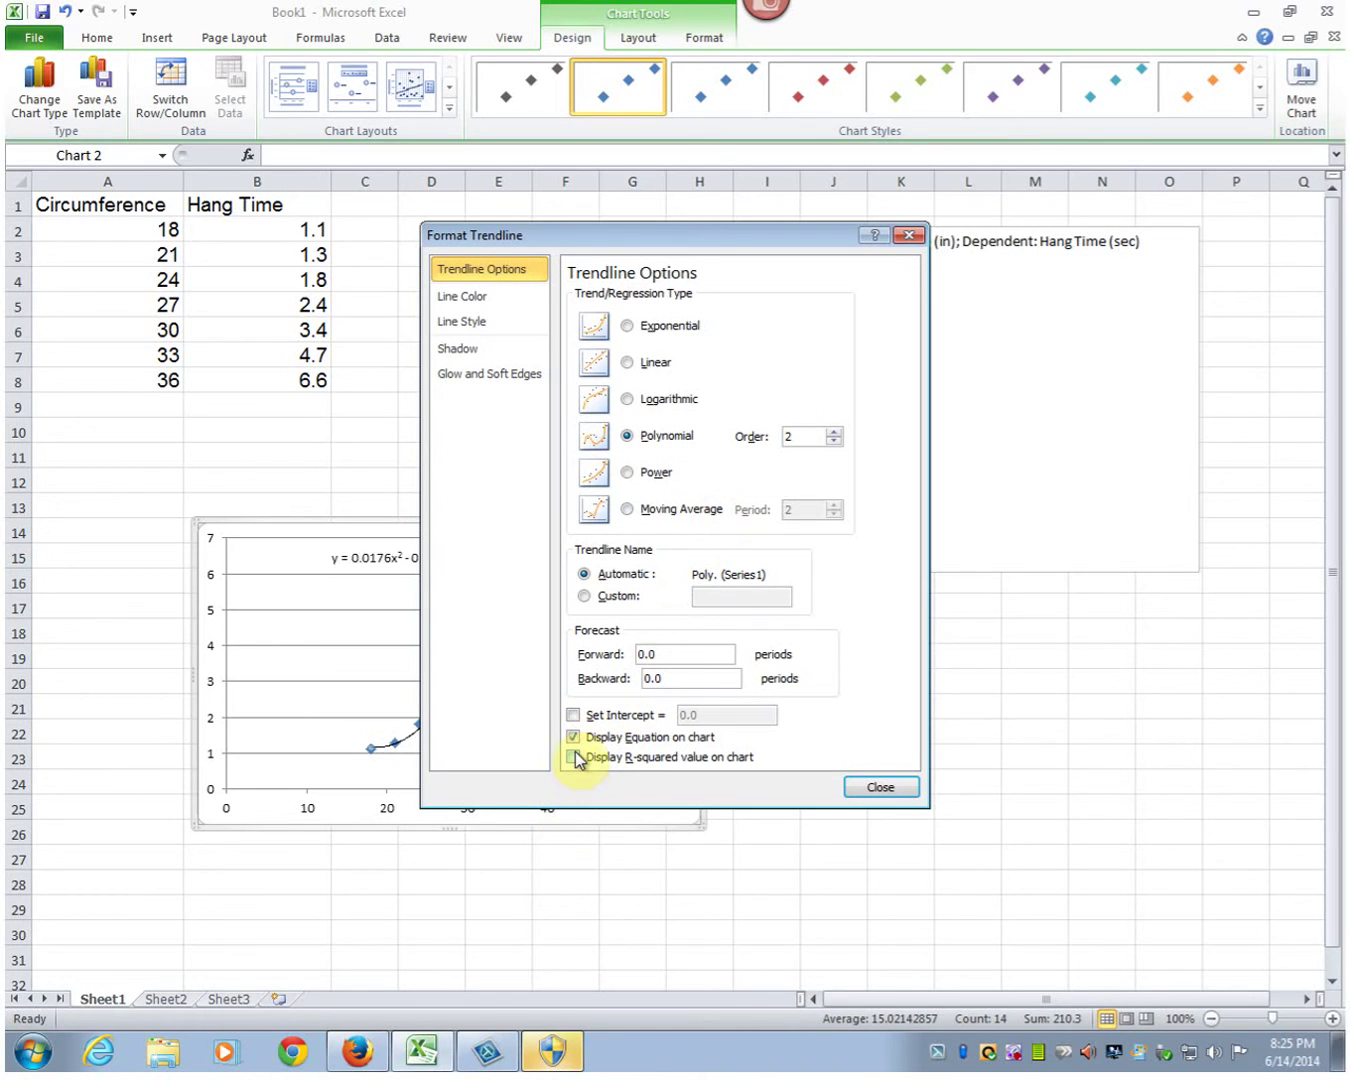
{"action": "left_click", "coordinate": [574, 759]}
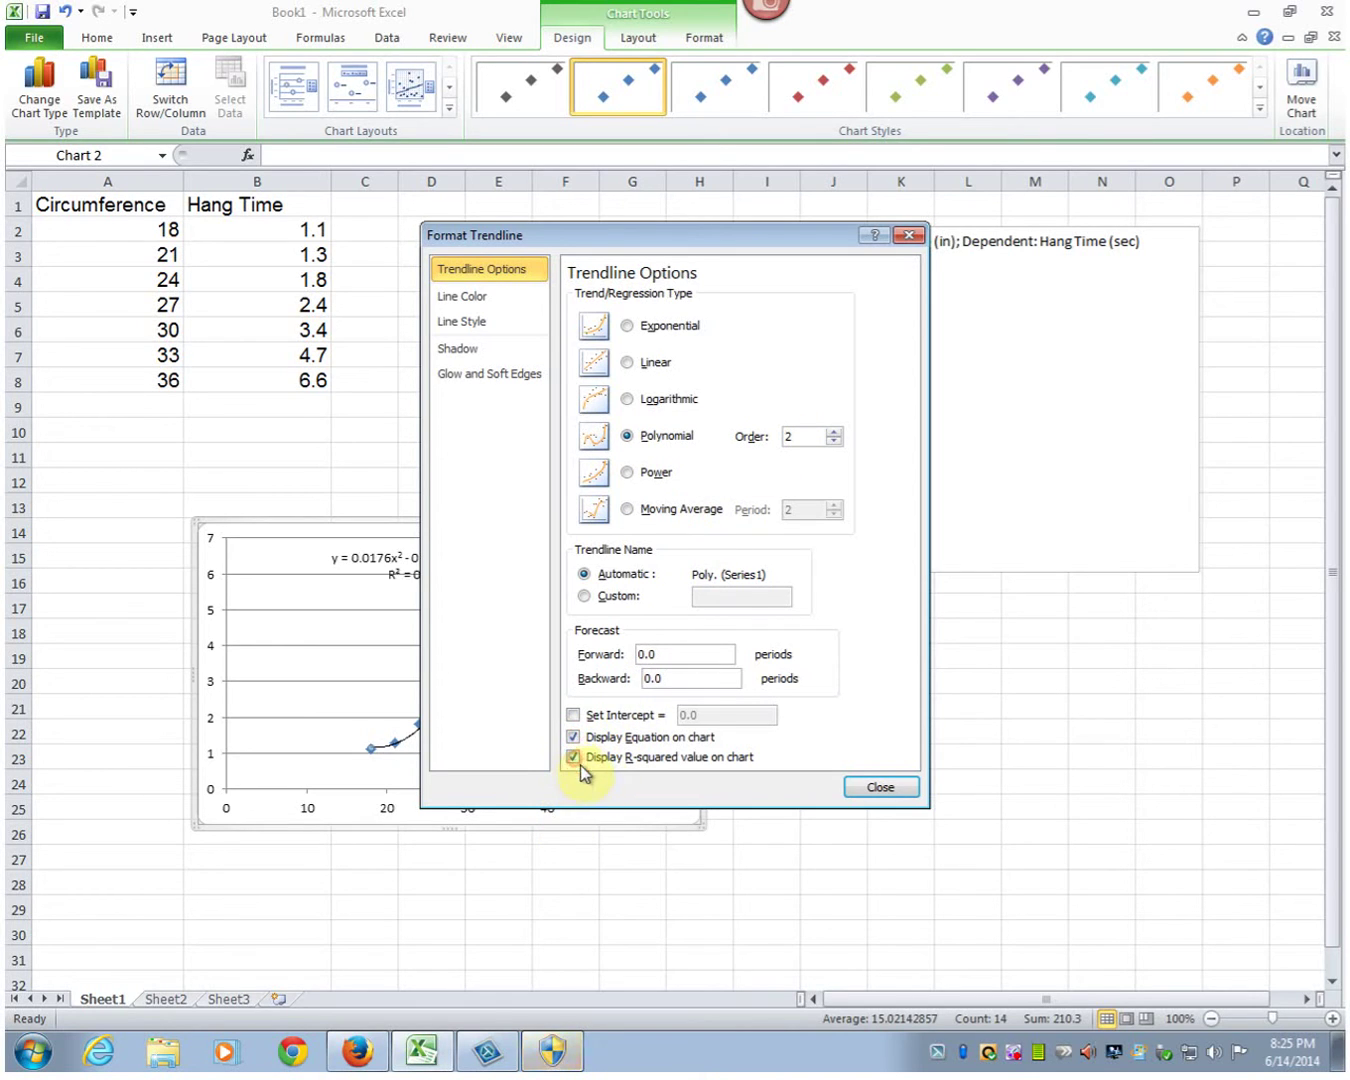
{"action": "left_click", "coordinate": [868, 788]}
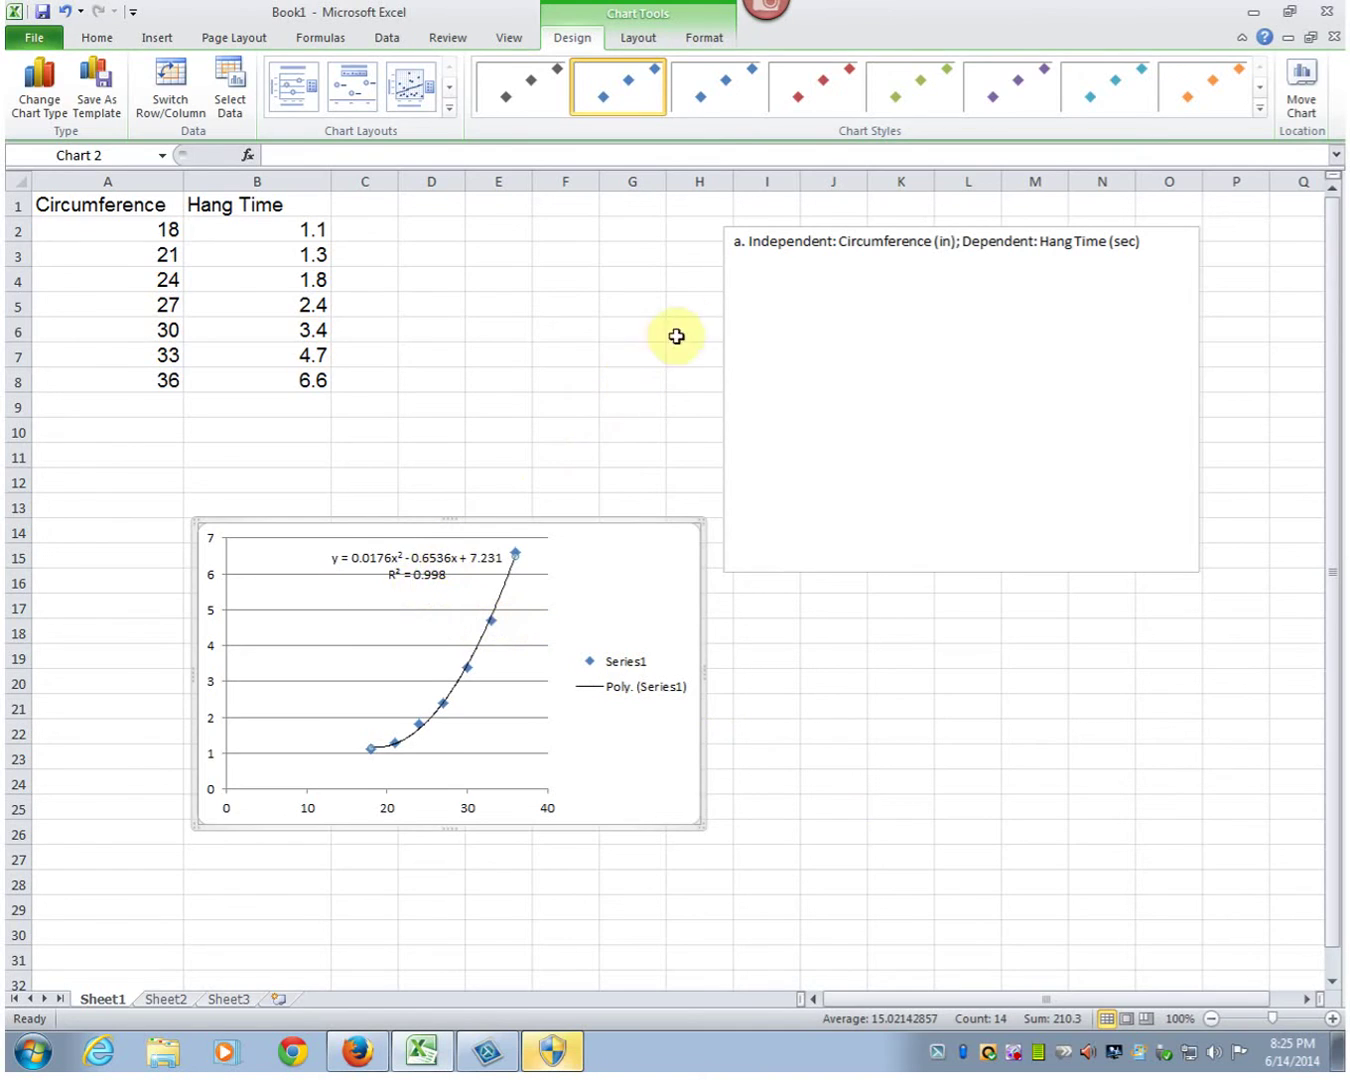
- Add the line "b. y = 0.0176x² - 0.6536x + 7.231" below answer a in the text box, leaving a blank line between
{"action": "left_click", "coordinate": [842, 306]}
{"action": "key", "text": "Return"}
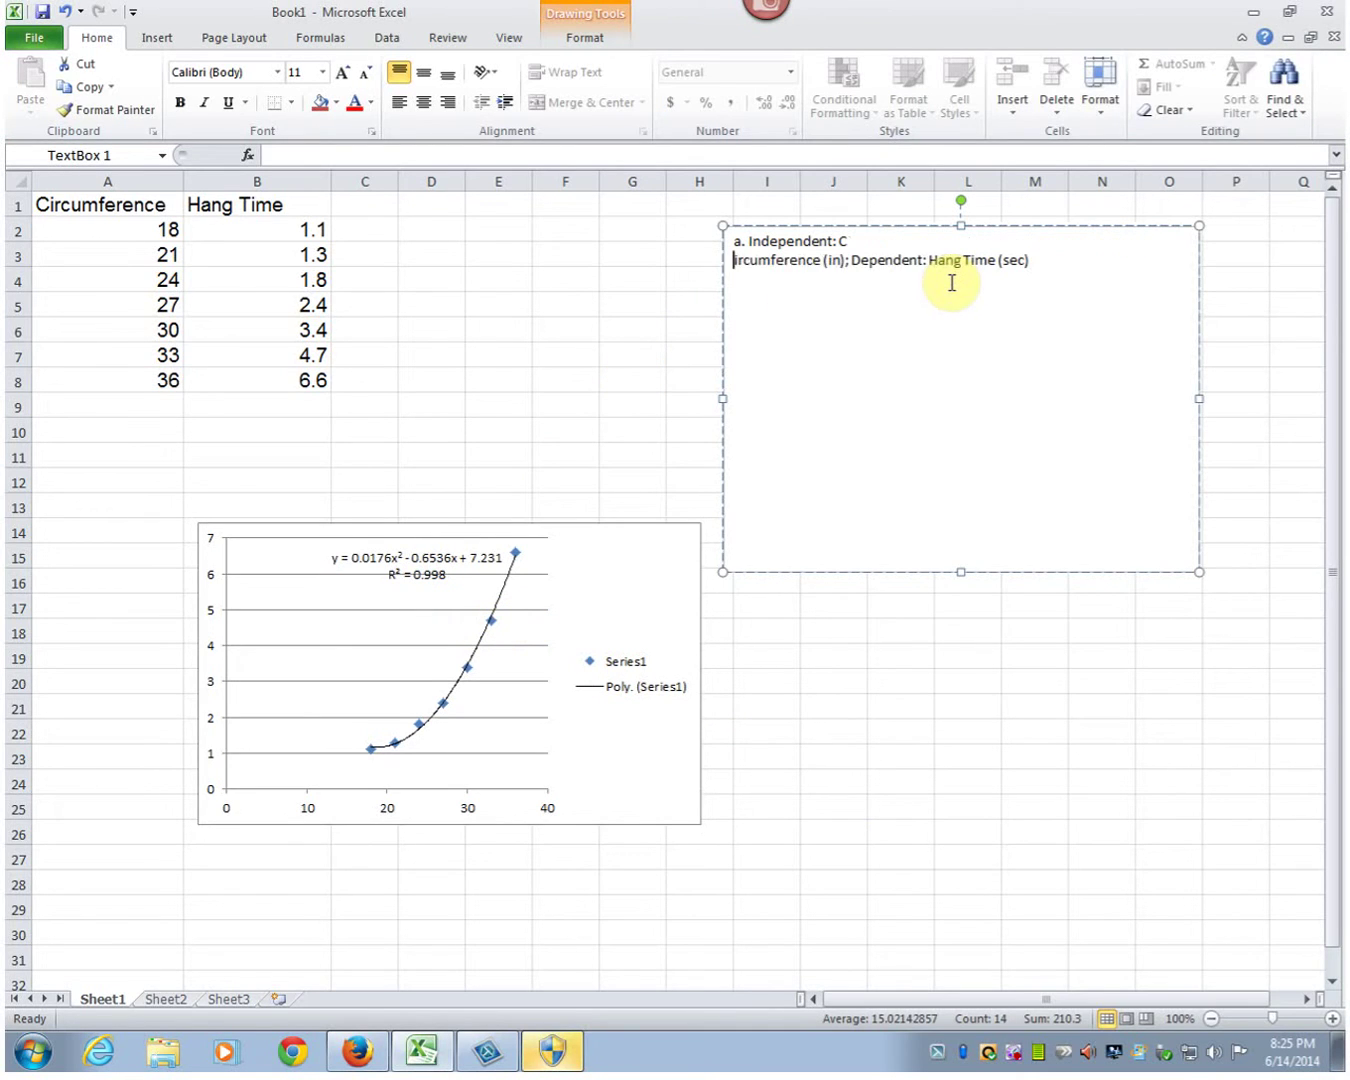
{"action": "key", "text": "BackSpace"}
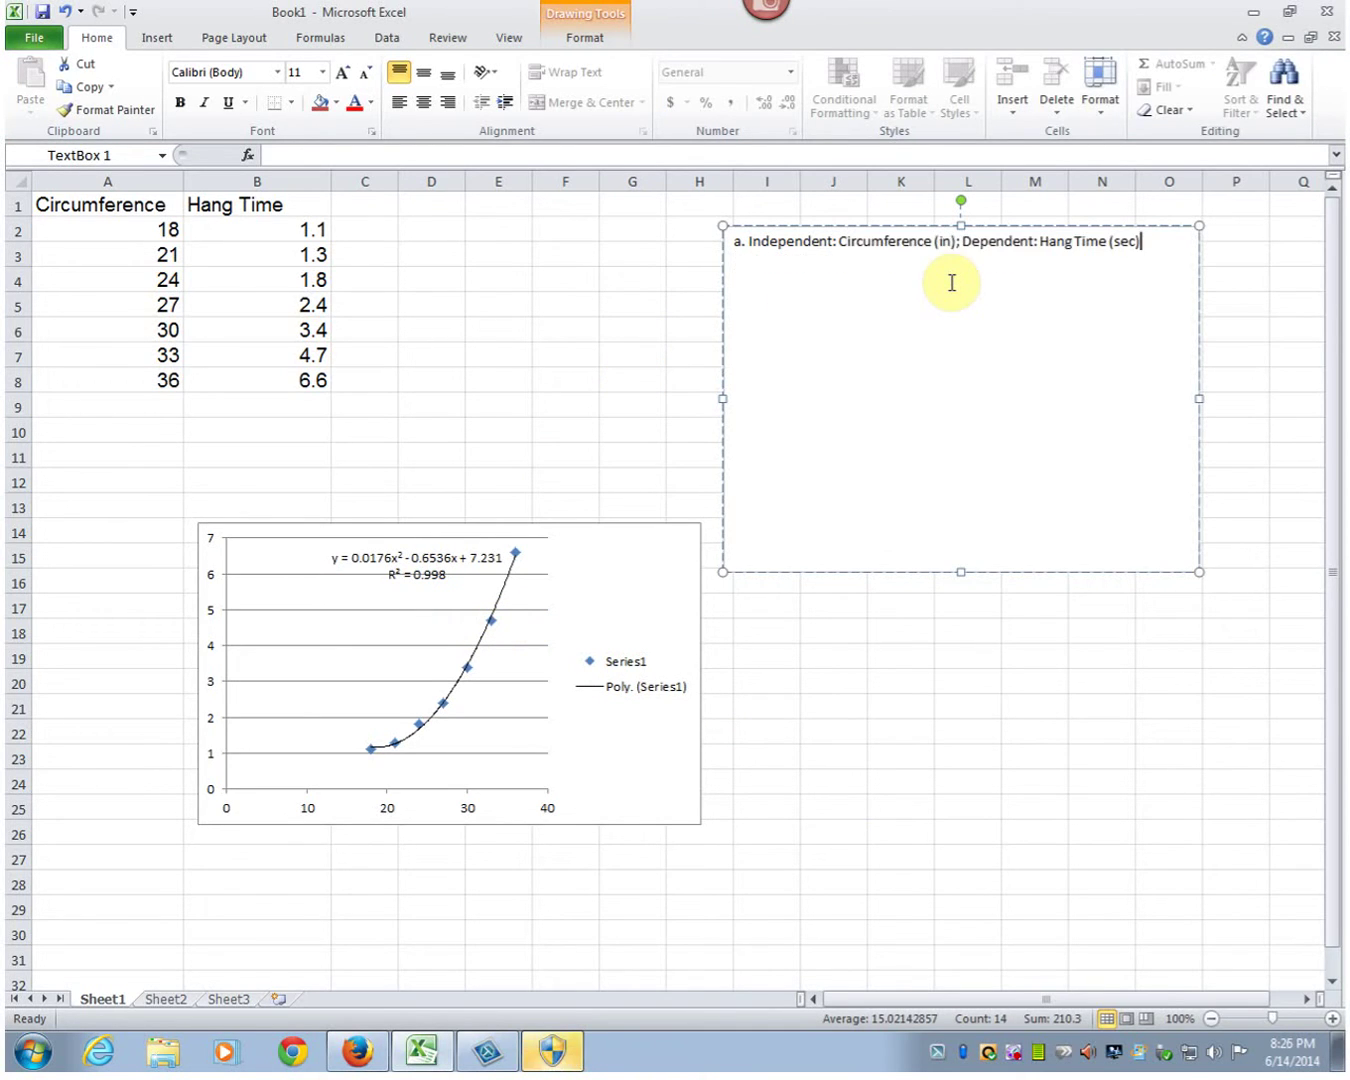
{"action": "key", "text": "Return"}
{"action": "type", "text": "b. y ="}
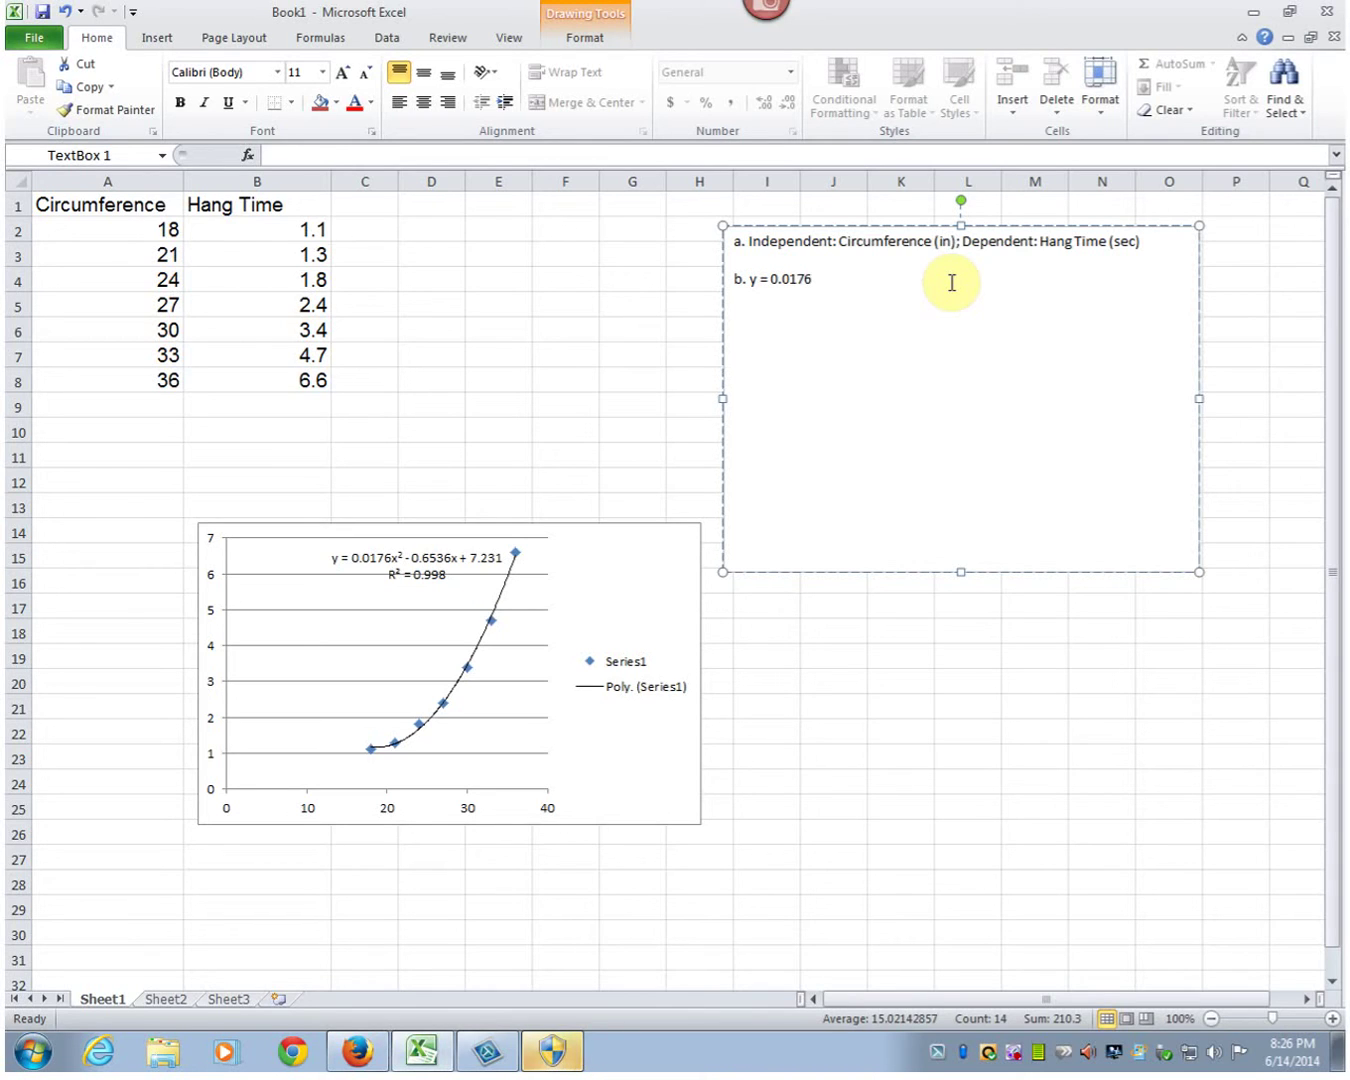
{"action": "type", "text": "0.0176x2"}
{"action": "type", "text": " - 0.6536x"}
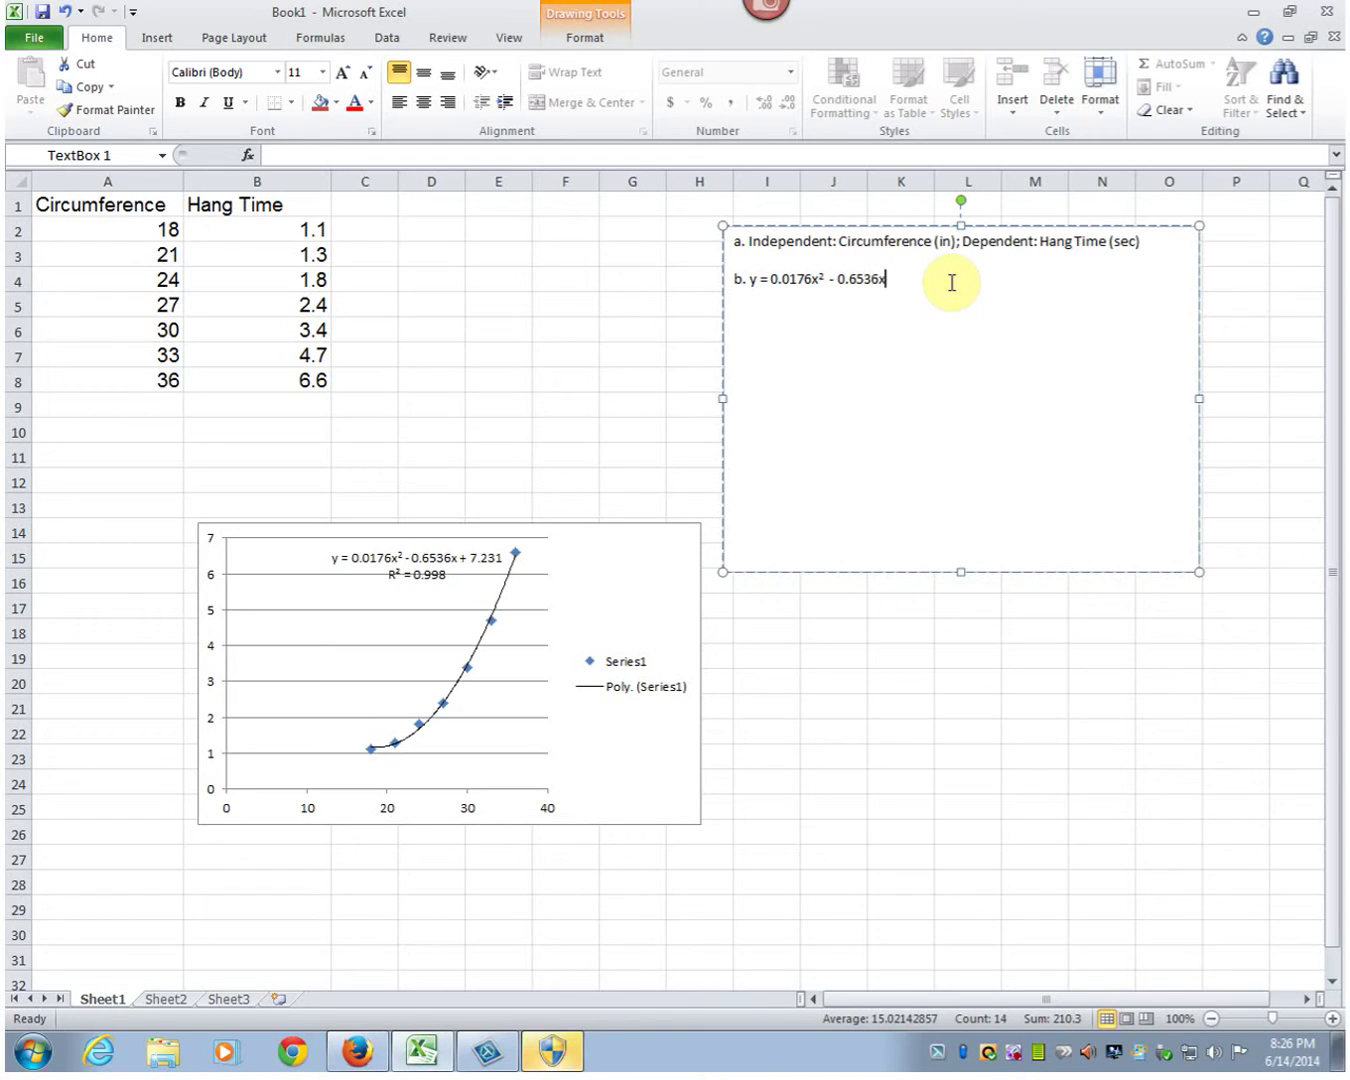
{"action": "type", "text": " + 7.231"}
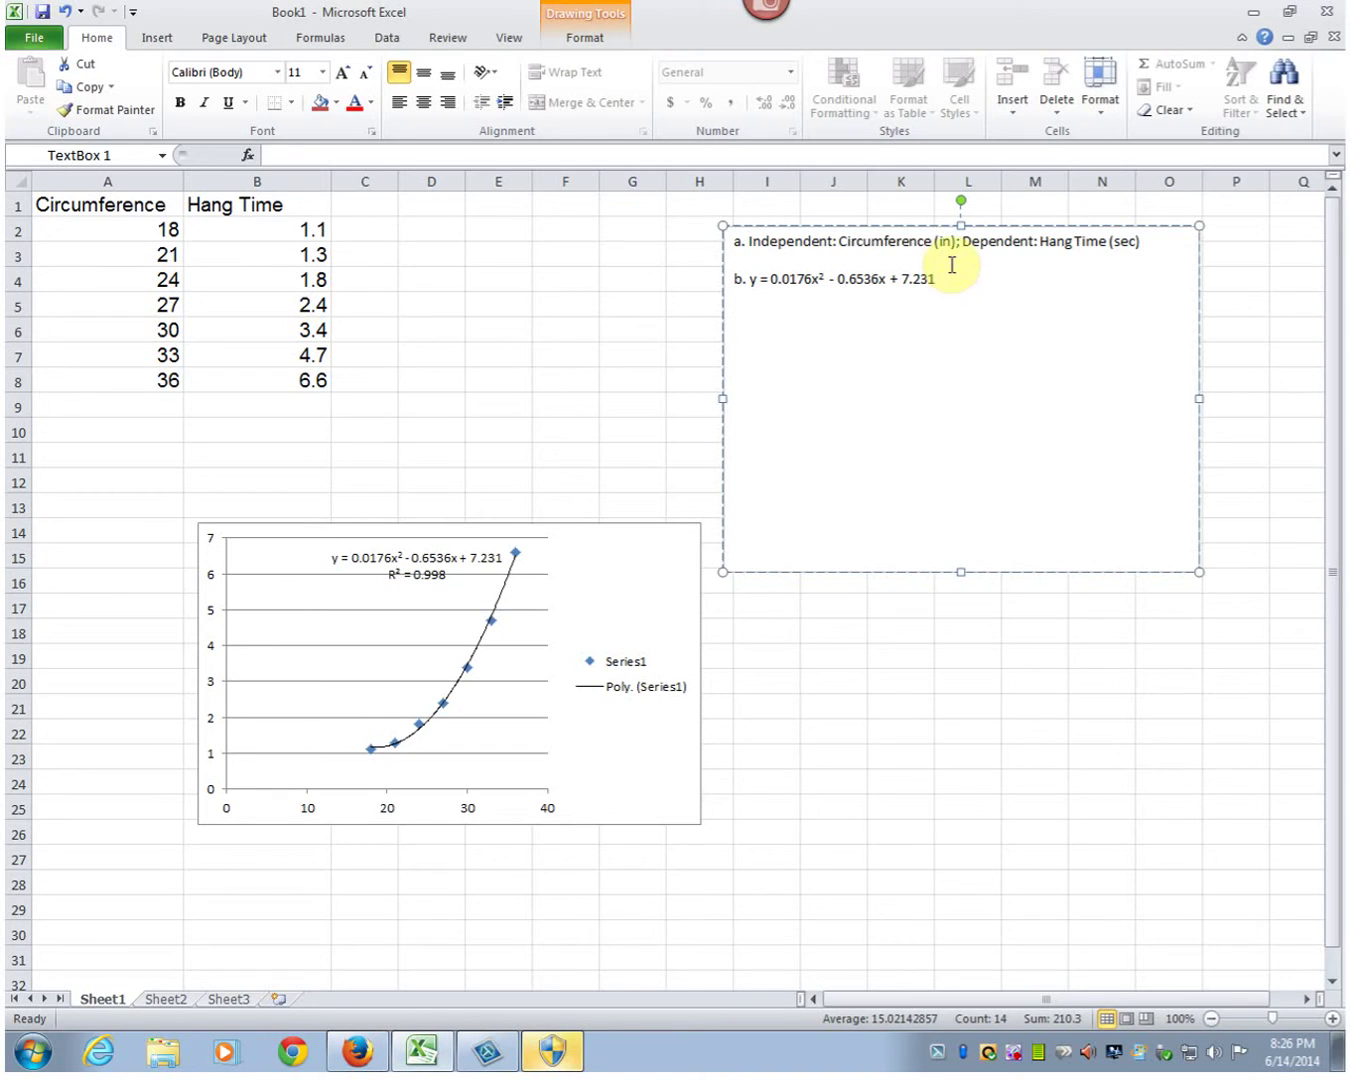
- Widen column C and enter the header Predicted Hang Time in C1
{"action": "left_click_drag", "start_coordinate": [399, 183], "coordinate": [481, 186]}
{"action": "left_click", "coordinate": [373, 207]}
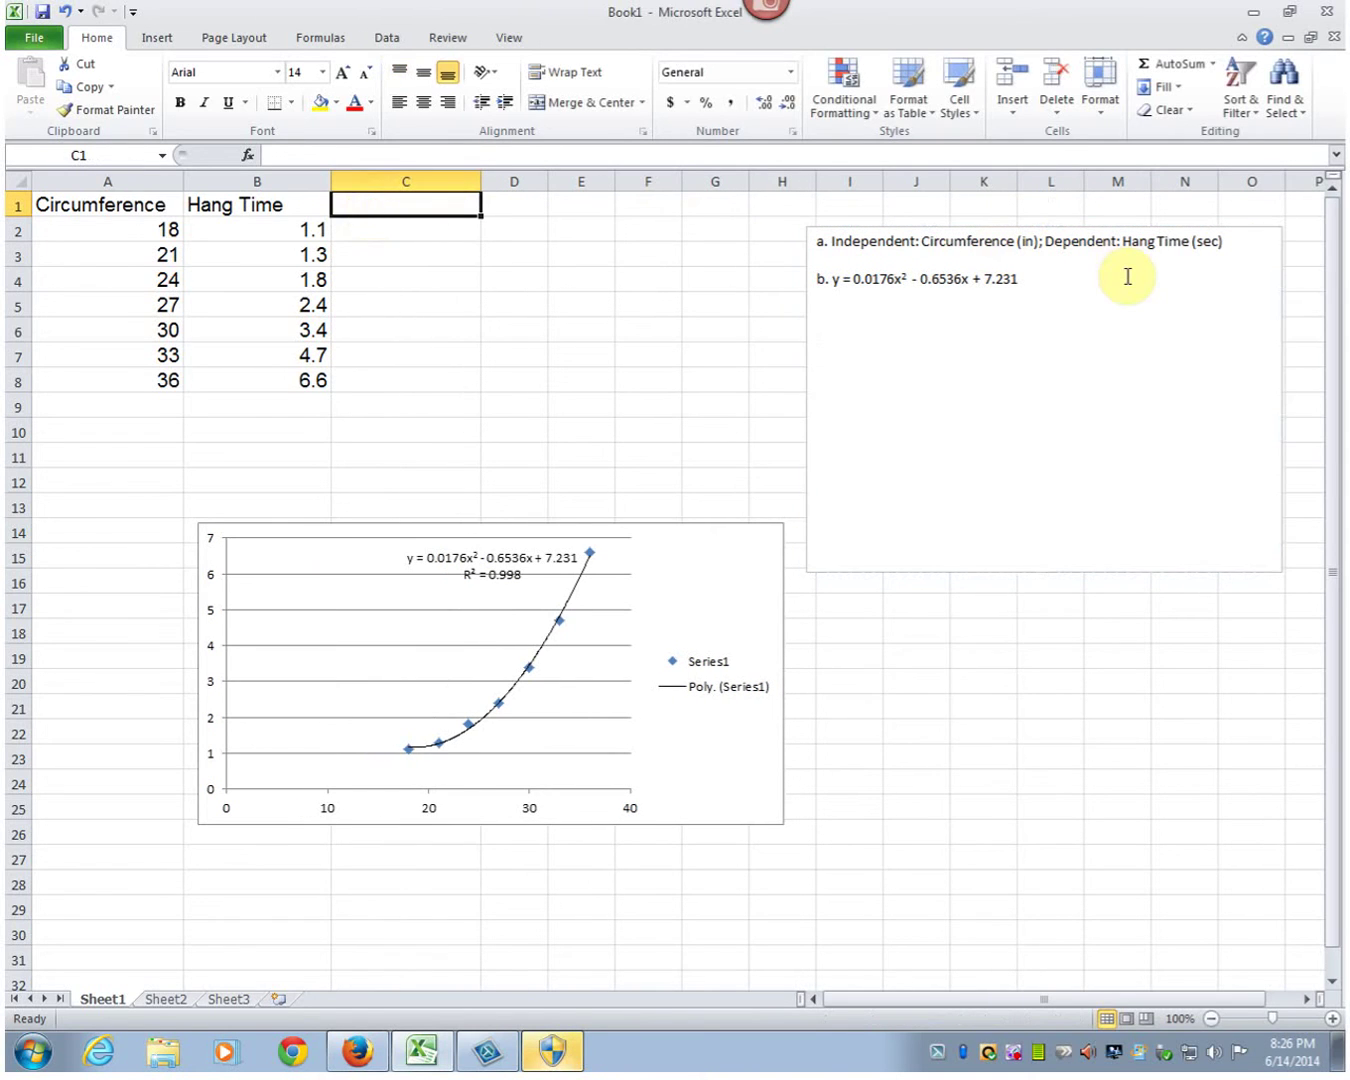
{"action": "type", "text": "Predict"}
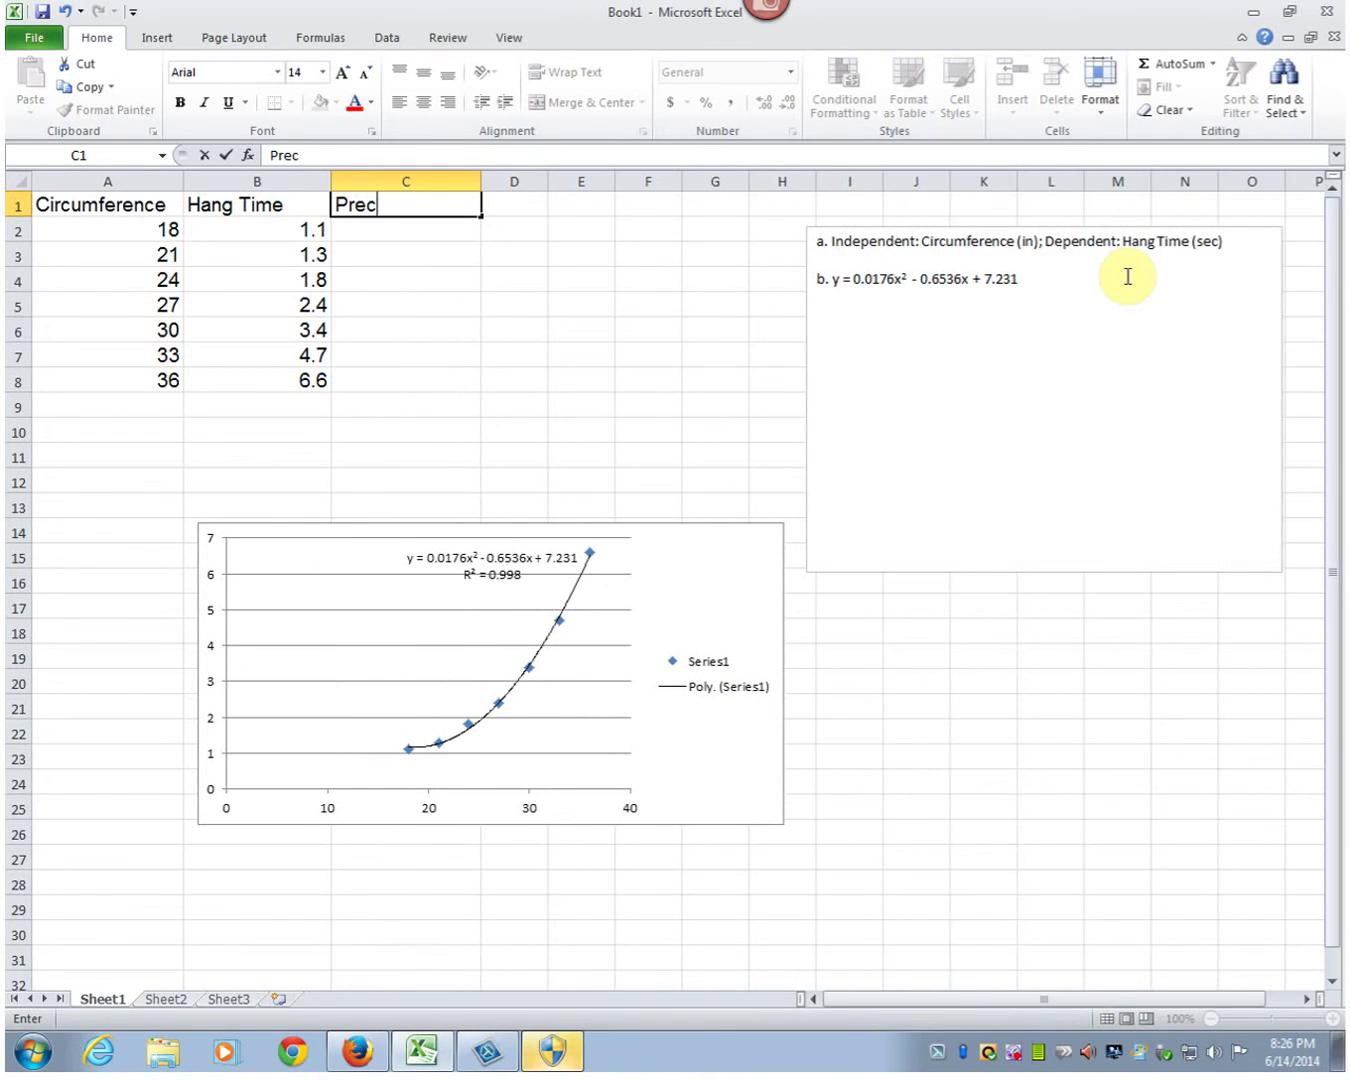
{"action": "type", "text": "ed Hange T"}
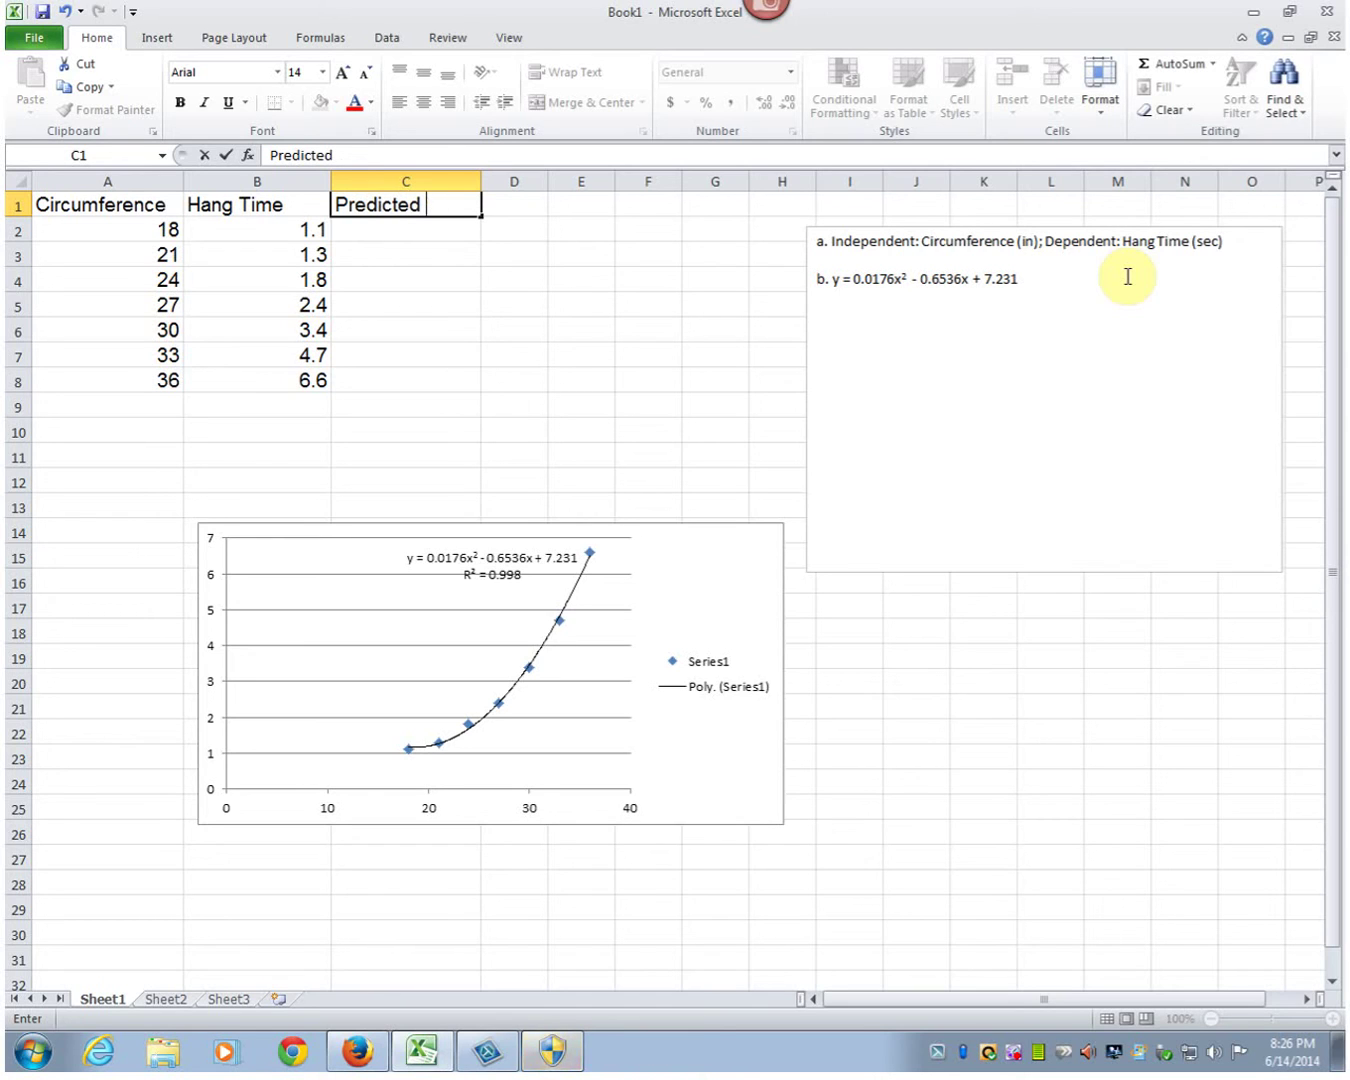
{"action": "key", "text": "BackSpace"}
{"action": "key", "text": "BackSpace"}
{"action": "key", "text": "BackSpace"}
{"action": "type", "text": "Time"}
{"action": "key", "text": "Return"}
- Enter the quadratic prediction formula =0.0176*A2^2-0.6536*A2+7.231 in C2
{"action": "type", "text": "="}
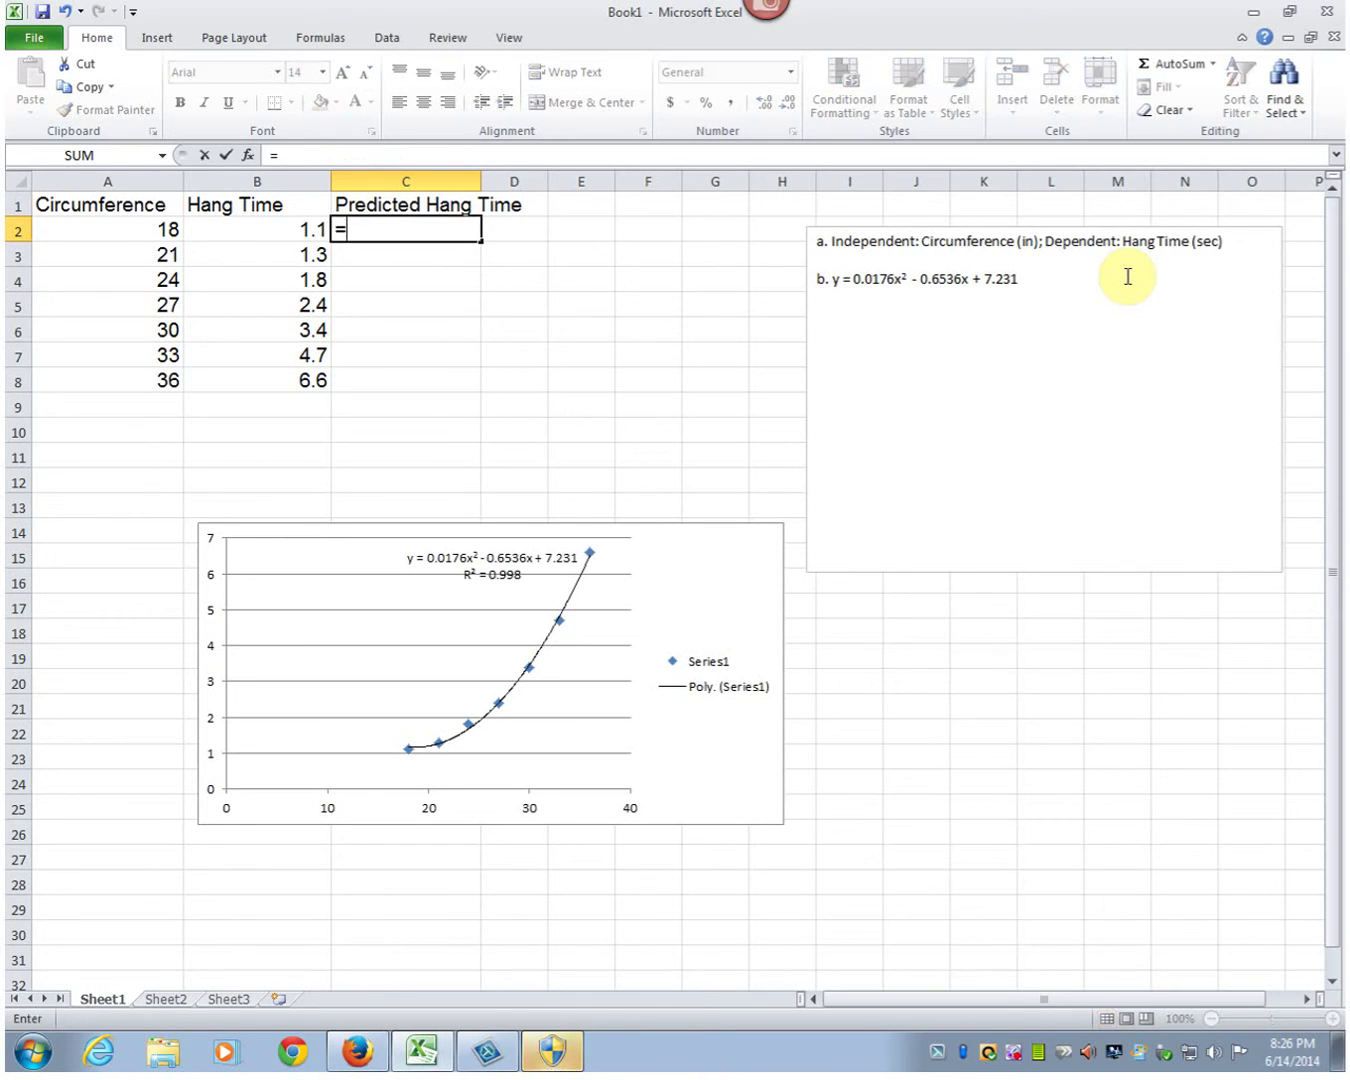
{"action": "type", "text": "0.017"}
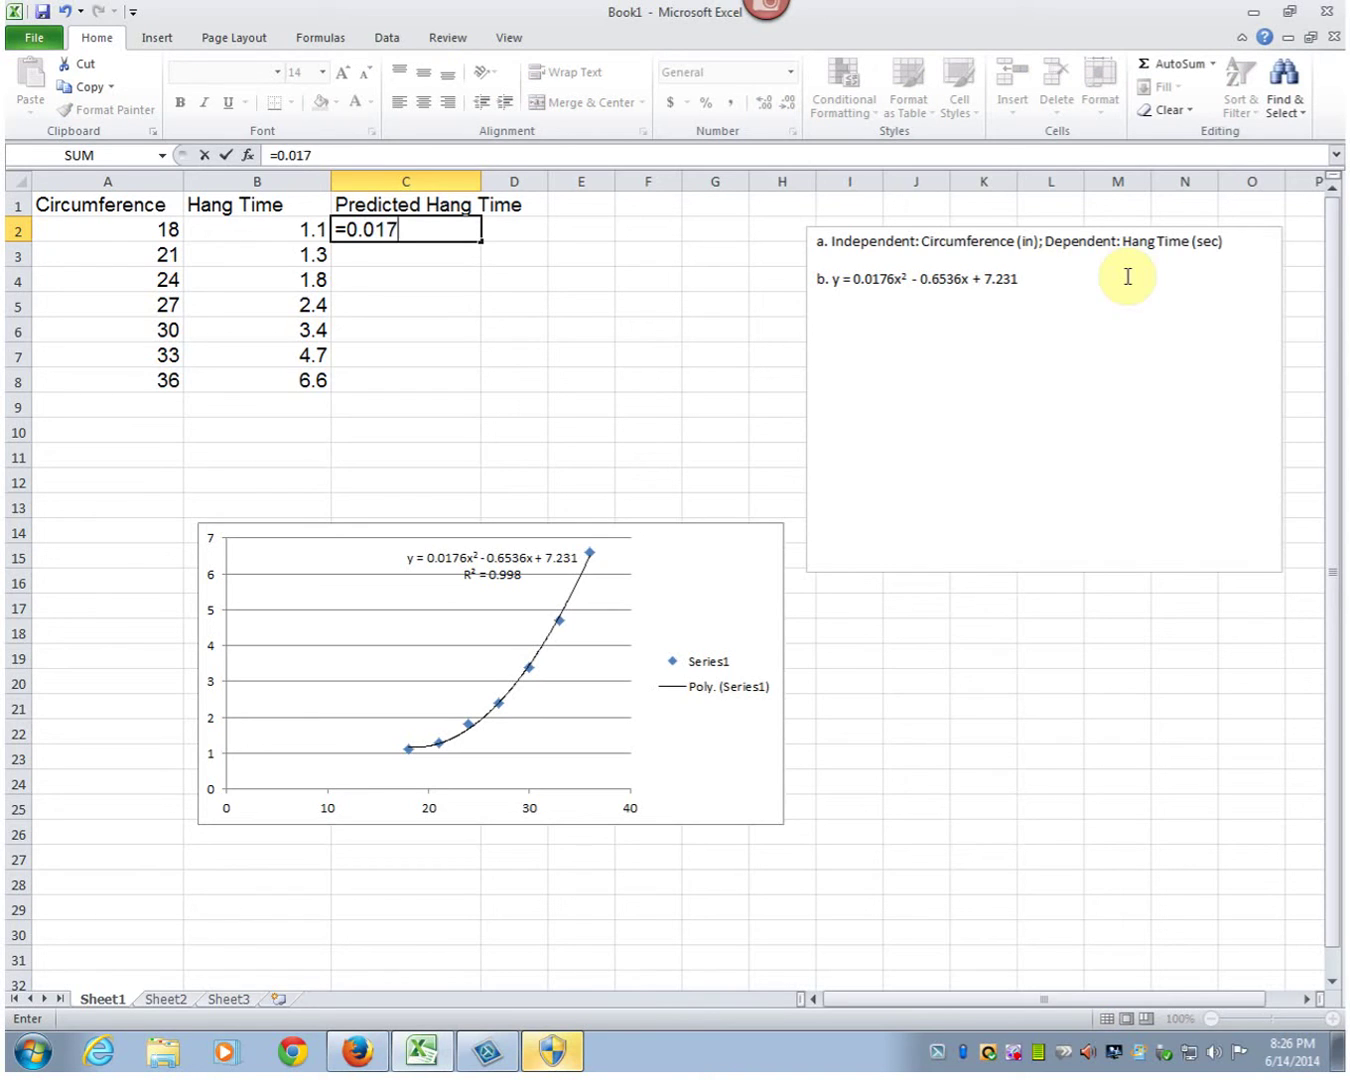
{"action": "type", "text": "6*"}
{"action": "left_click", "coordinate": [134, 228]}
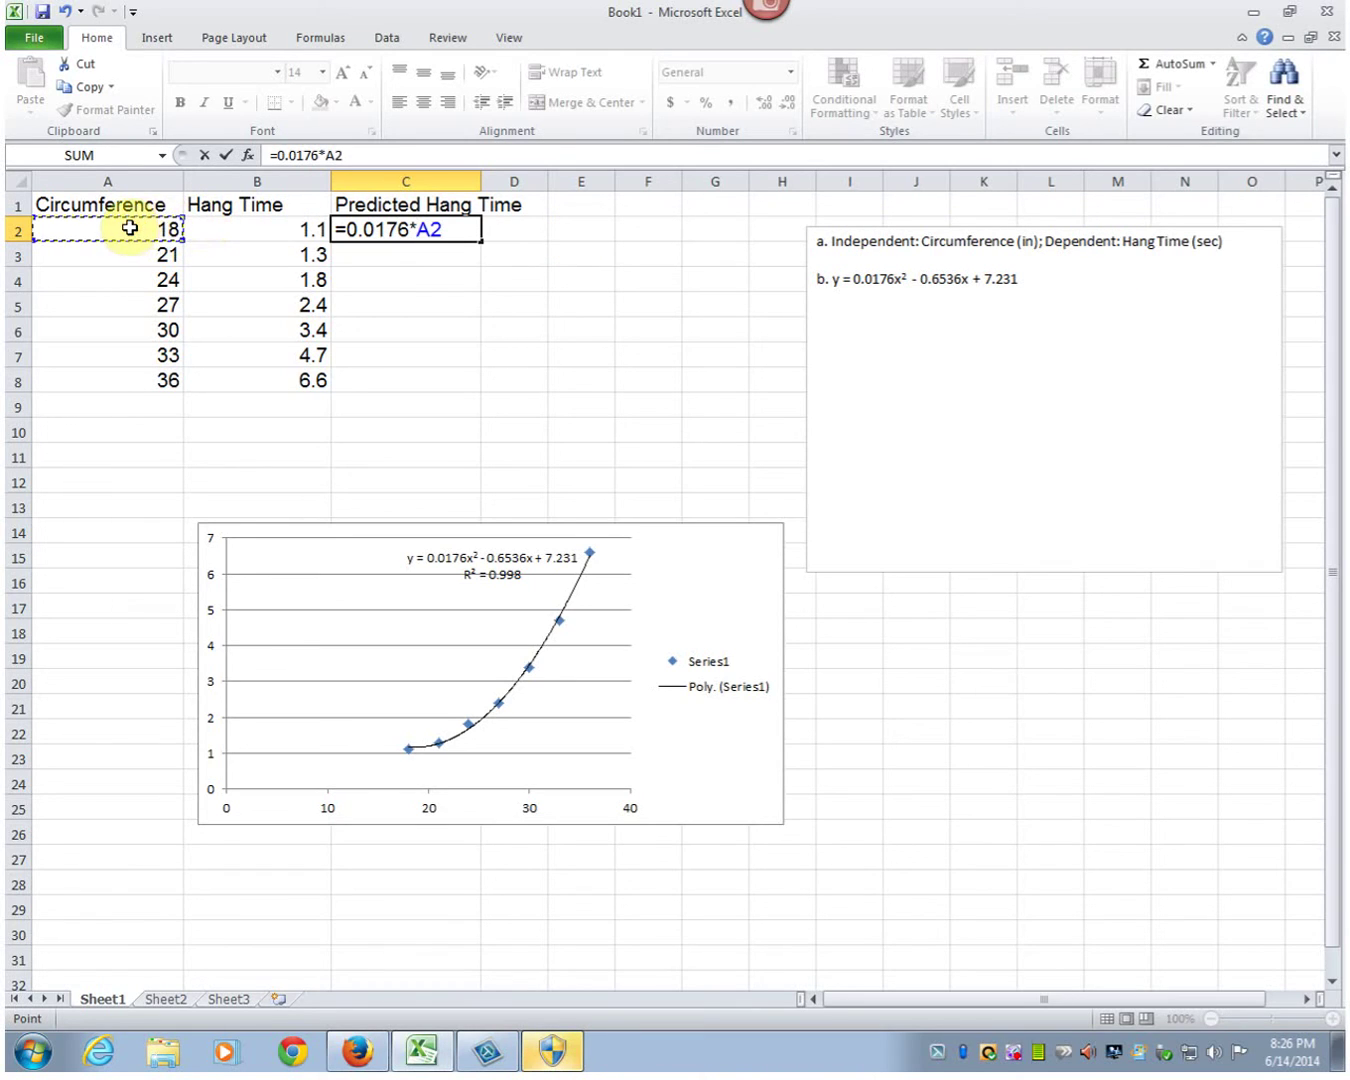
{"action": "type", "text": "^2"}
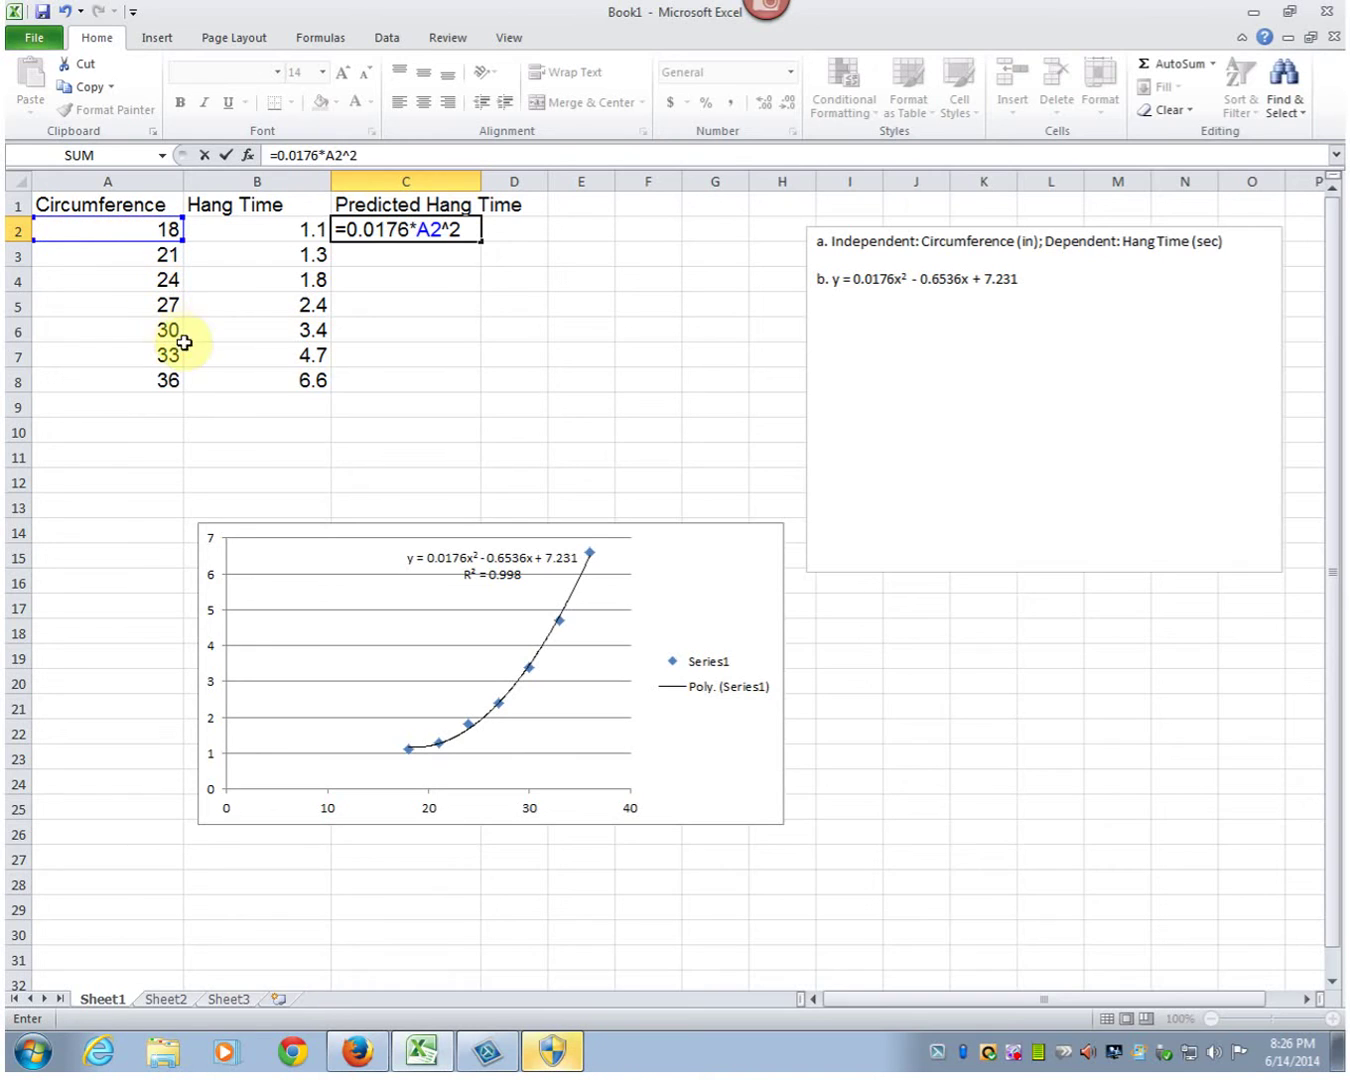
{"action": "type", "text": "-"}
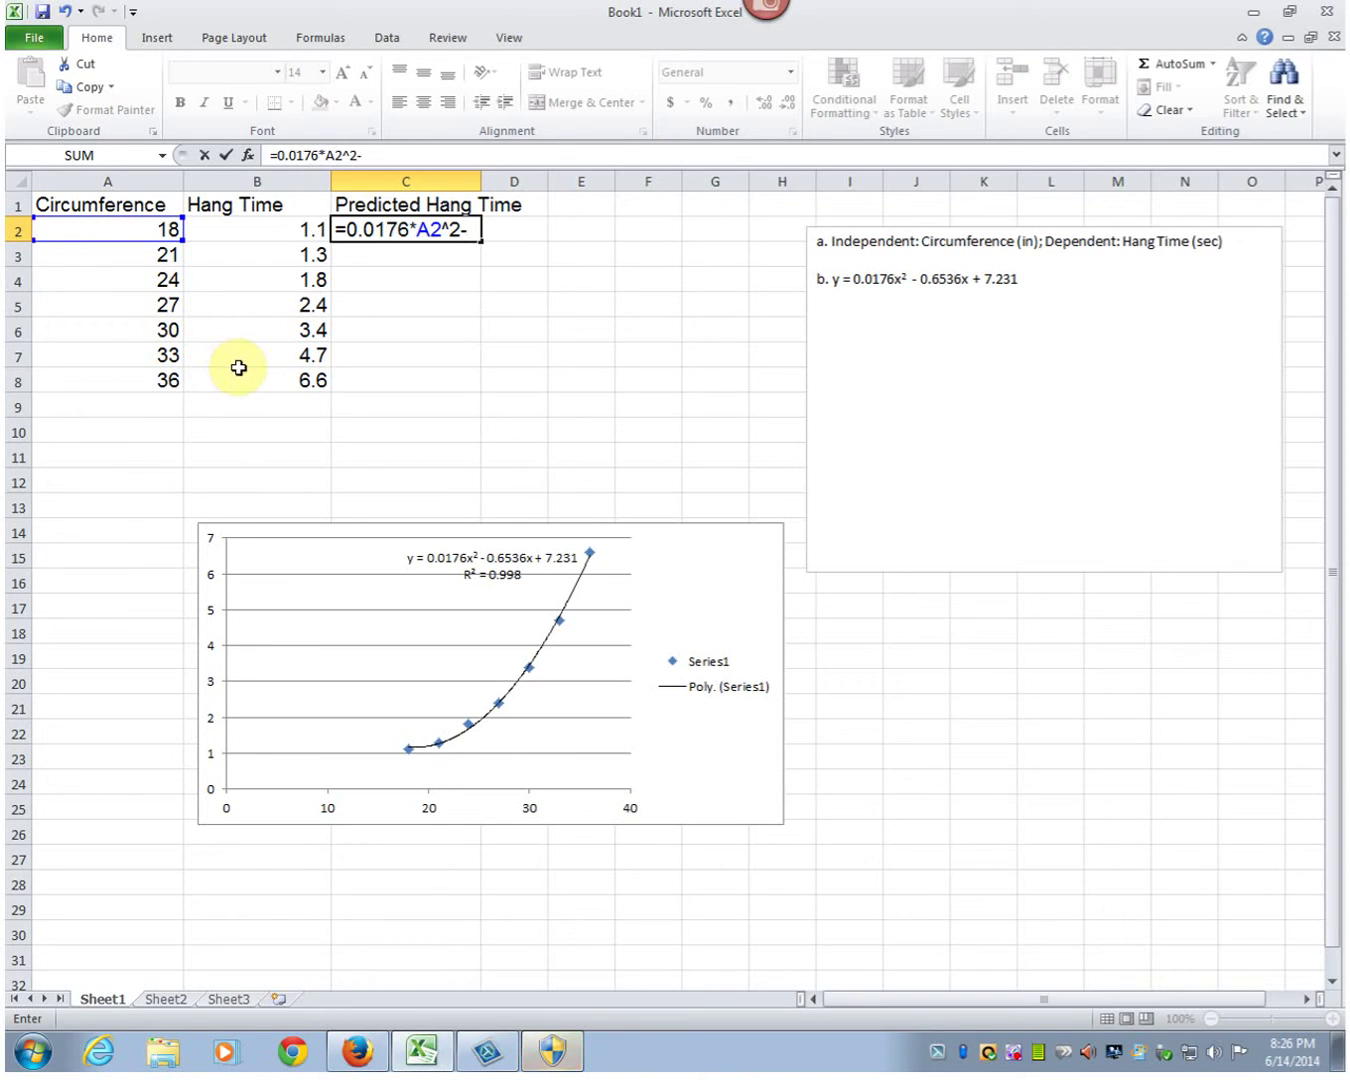
{"action": "type", "text": "0.6536*"}
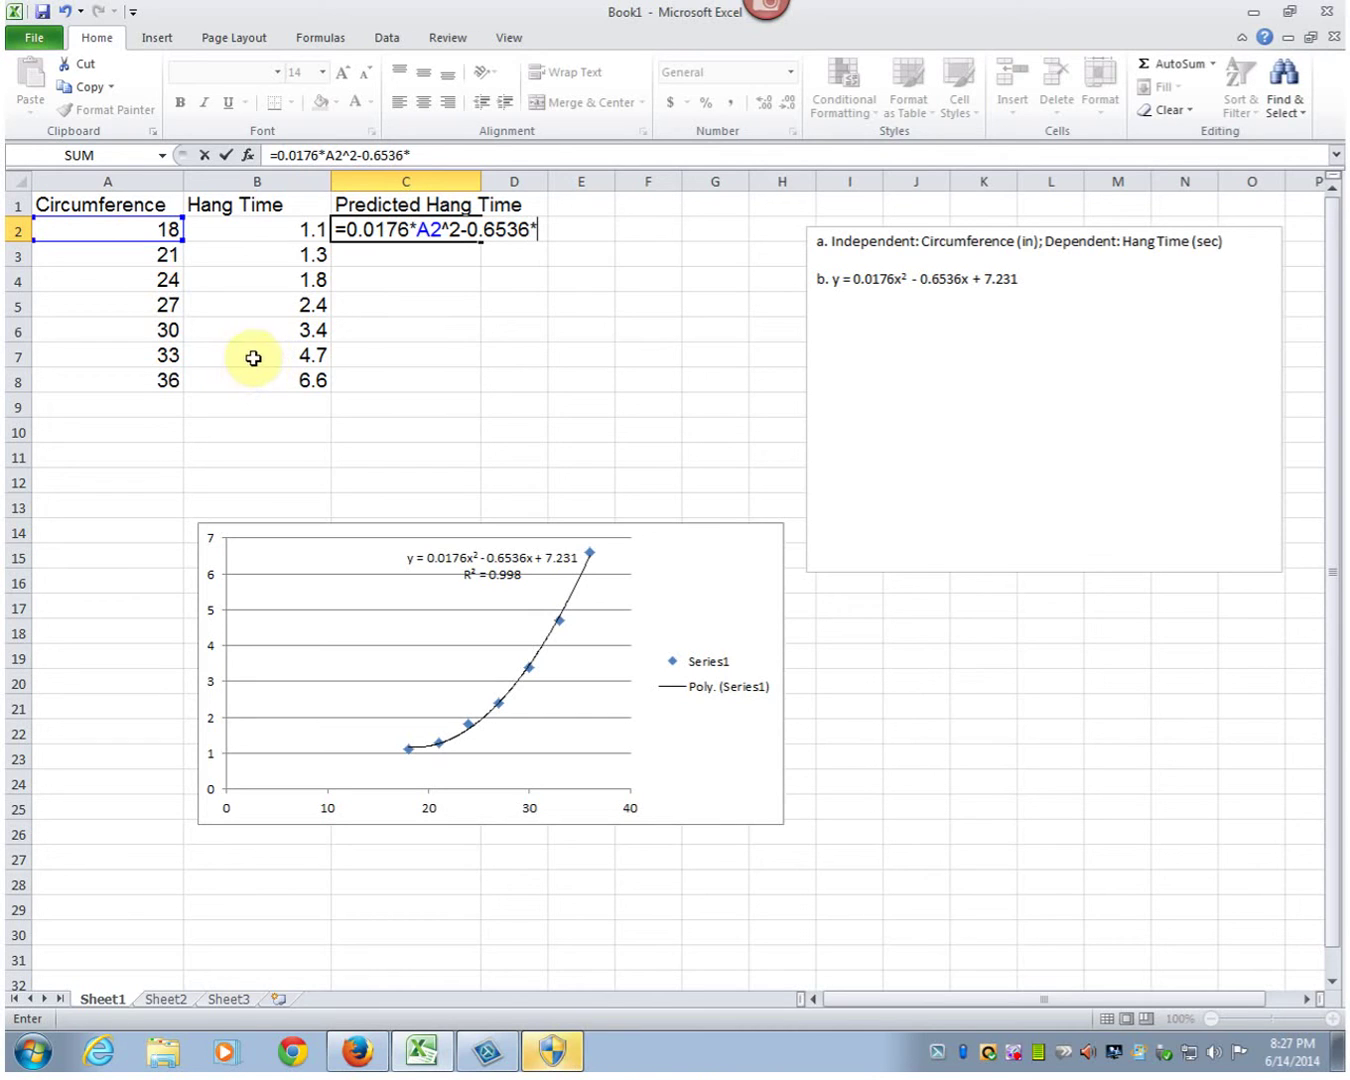
{"action": "left_click", "coordinate": [128, 227]}
{"action": "type", "text": "+"}
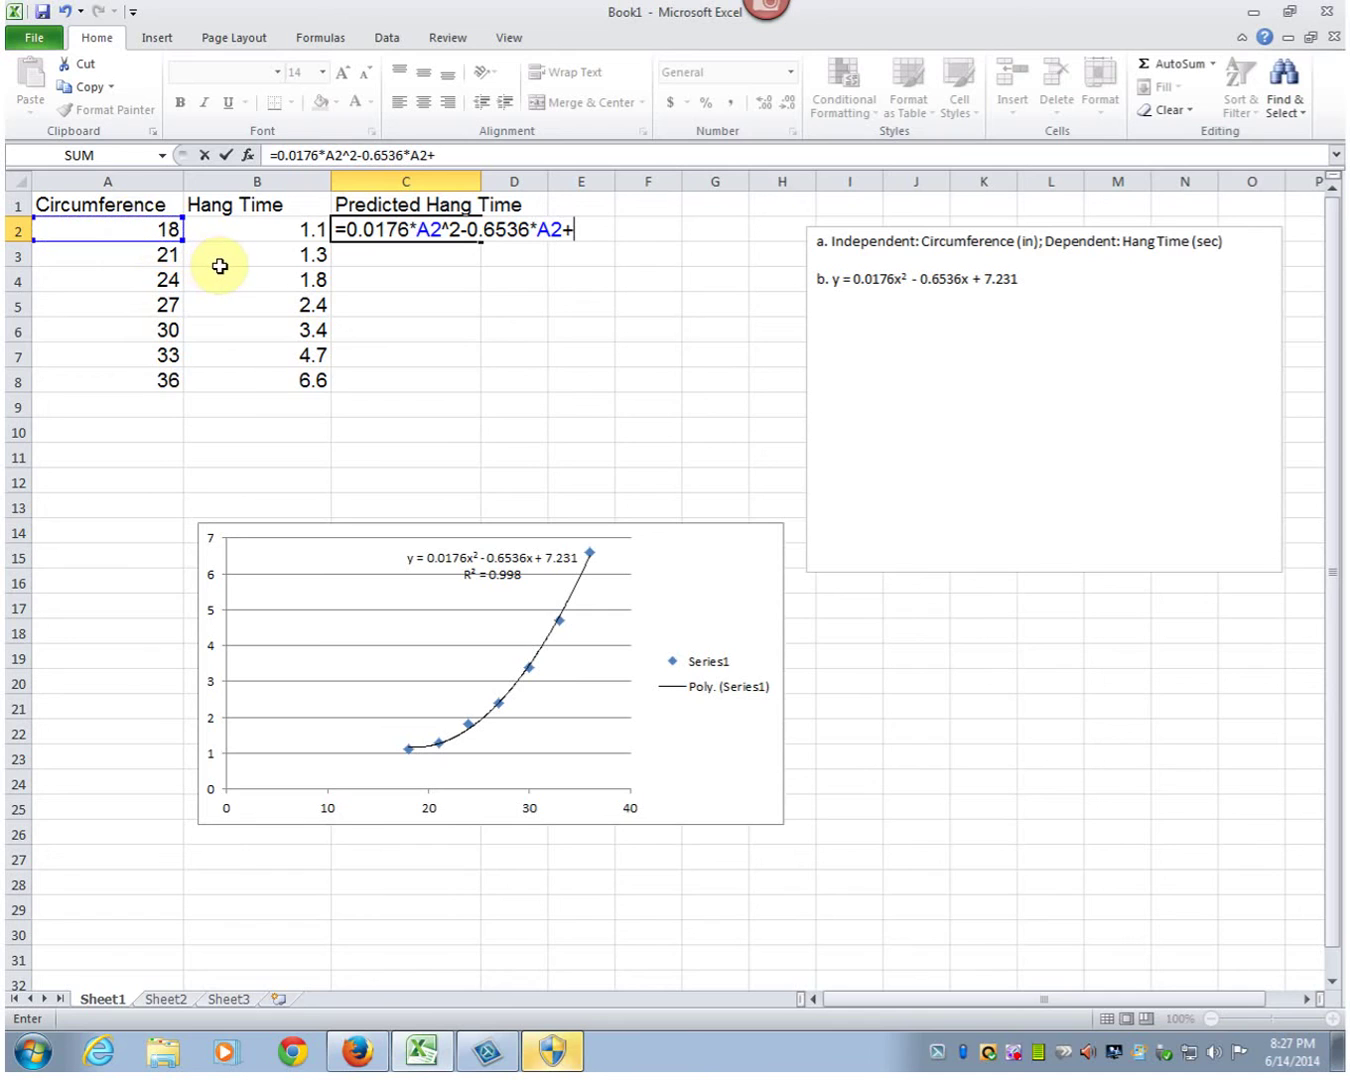
{"action": "type", "text": "7.231"}
{"action": "key", "text": "Return"}
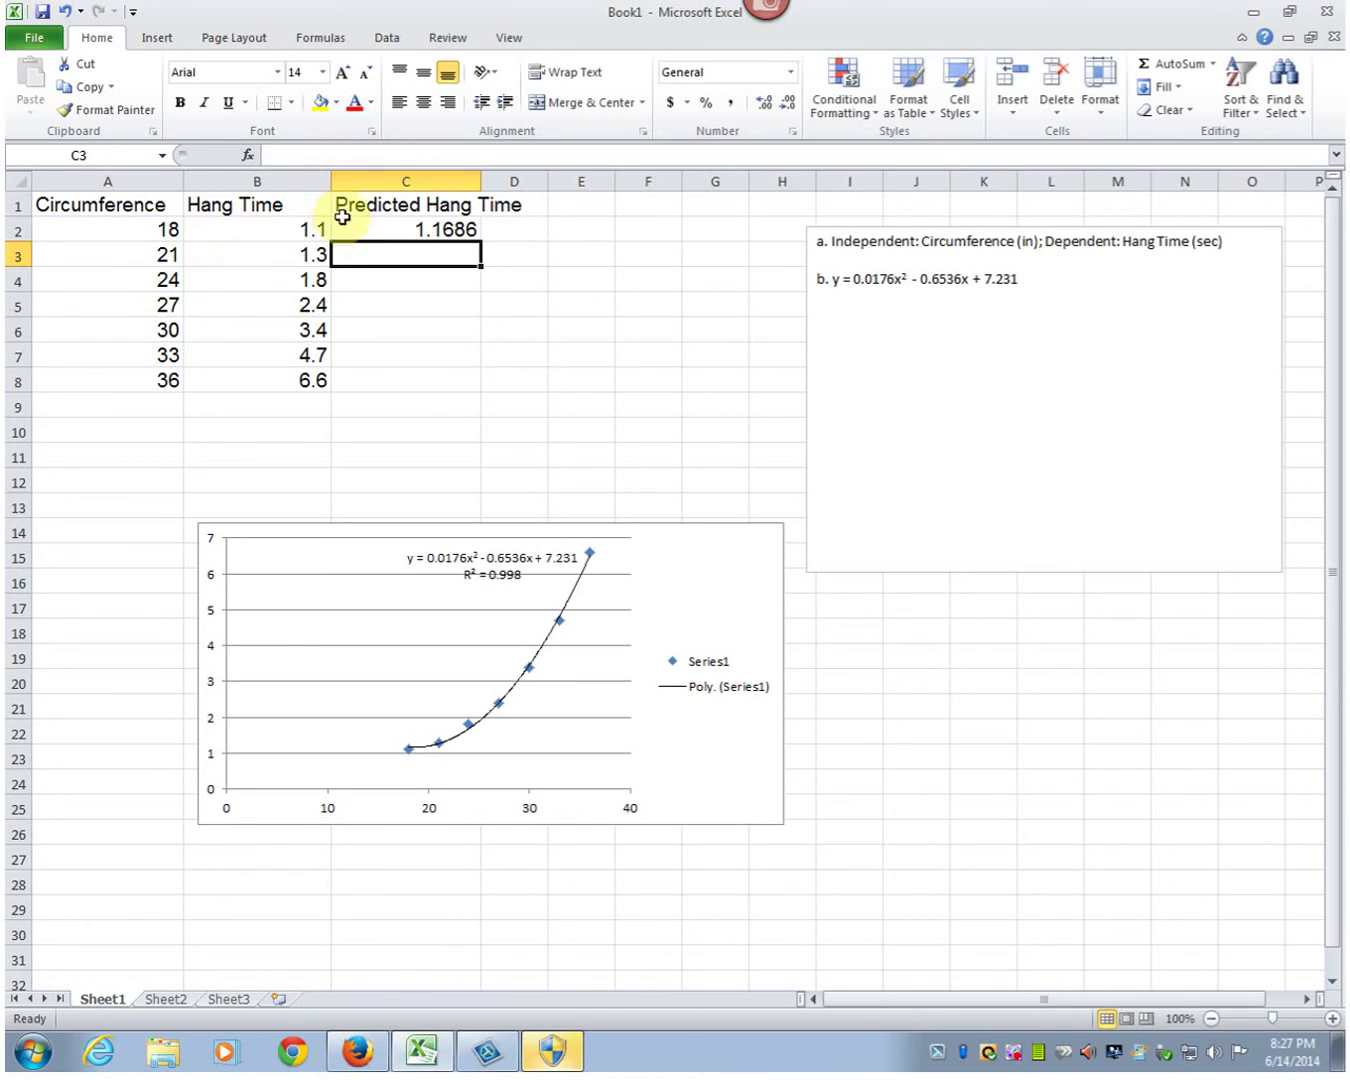
- Fill the C2 formula down to C8 and enter a circumference of 72 in A9
{"action": "left_click", "coordinate": [472, 233]}
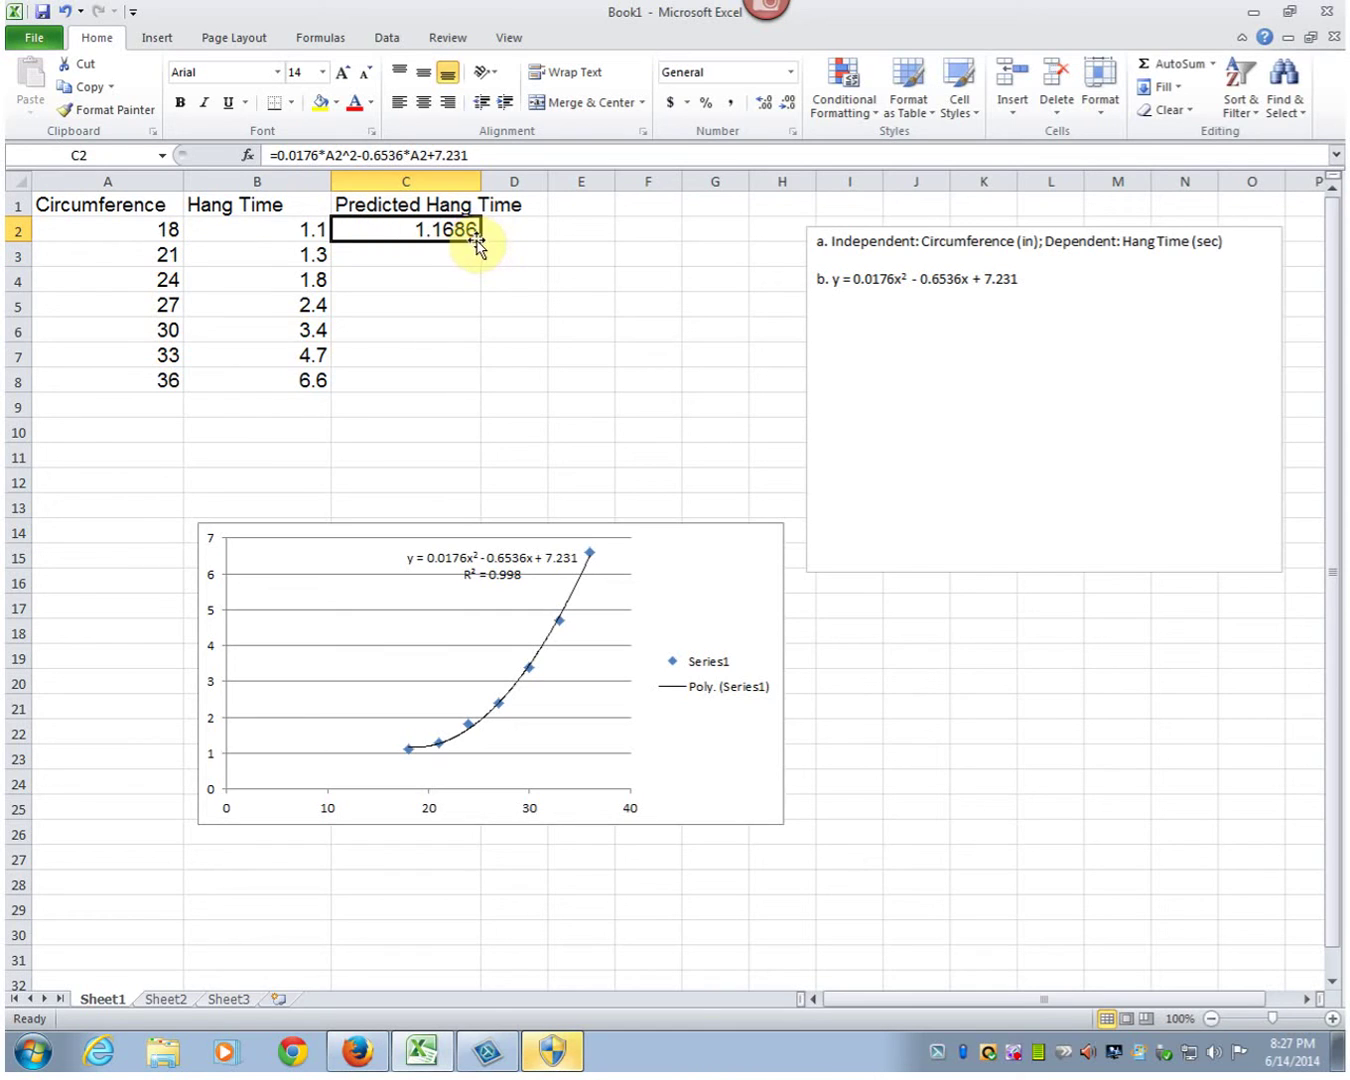
{"action": "left_click_drag", "start_coordinate": [480, 242], "coordinate": [460, 390]}
{"action": "left_click", "coordinate": [146, 410]}
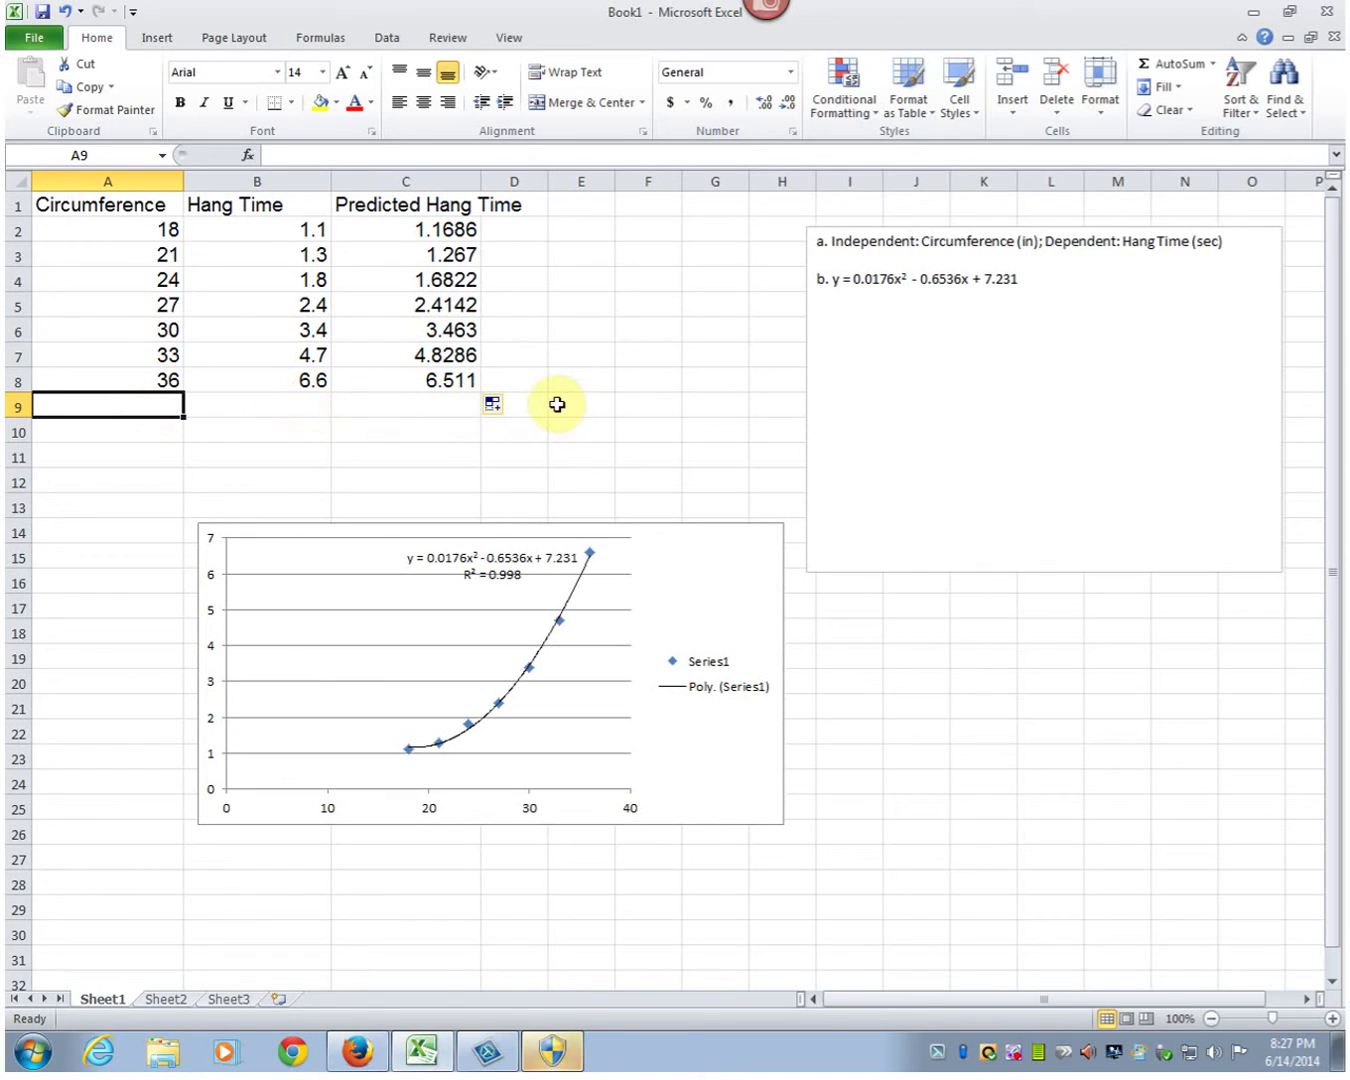
{"action": "type", "text": "72"}
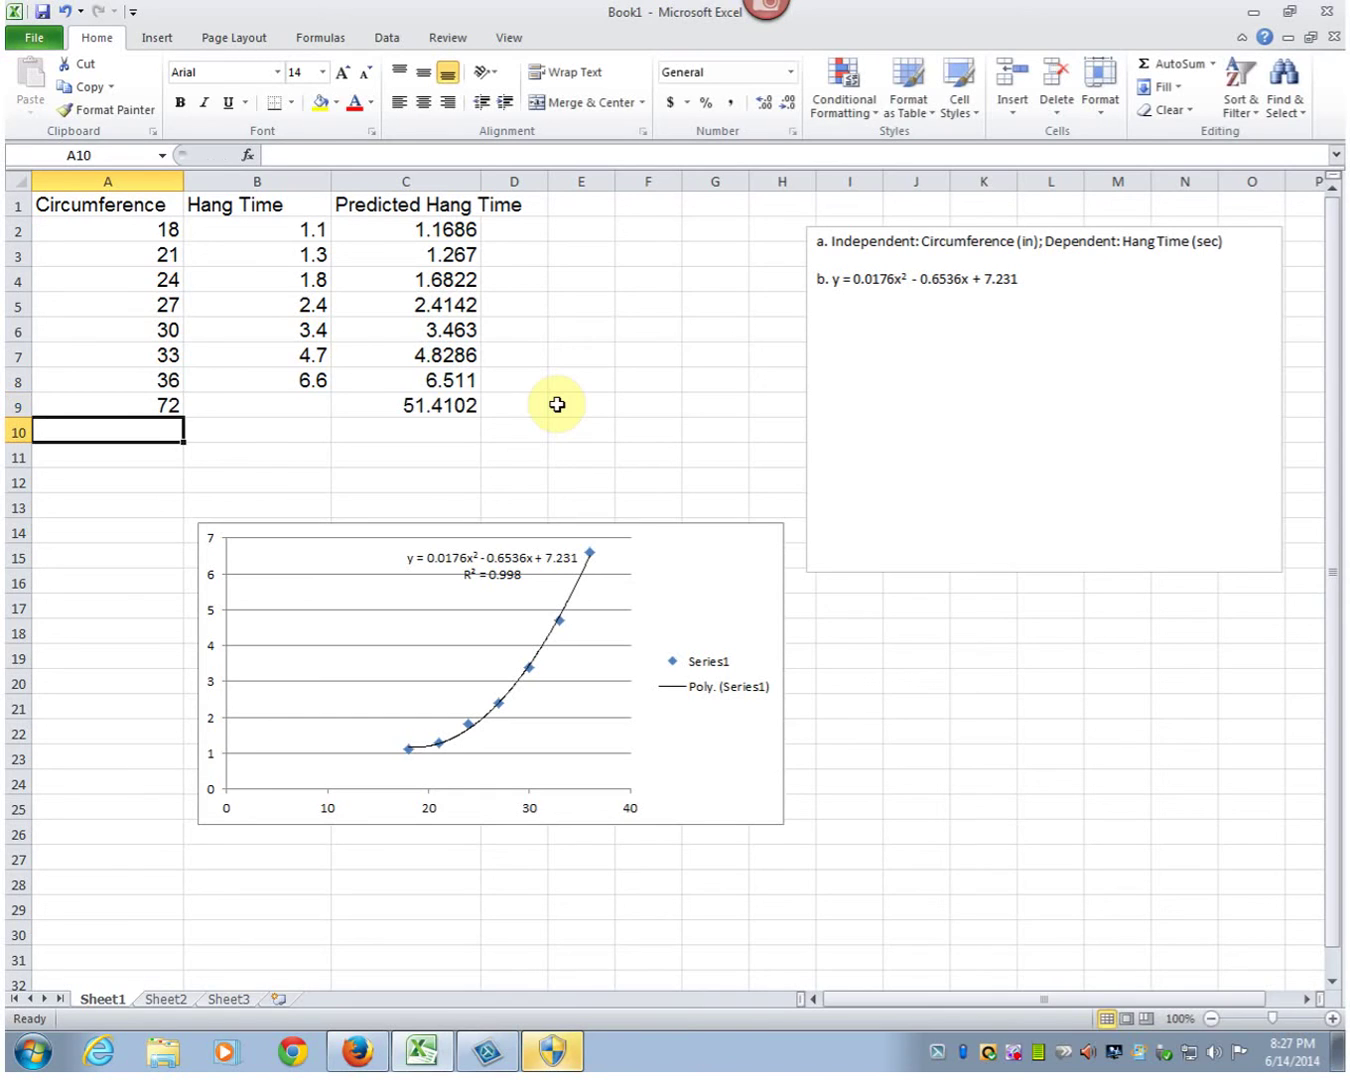
- Add the line "c. 54.41 seconds" to the text box and start a "d." line below it, leaving blank lines between answers
{"action": "left_click", "coordinate": [428, 405]}
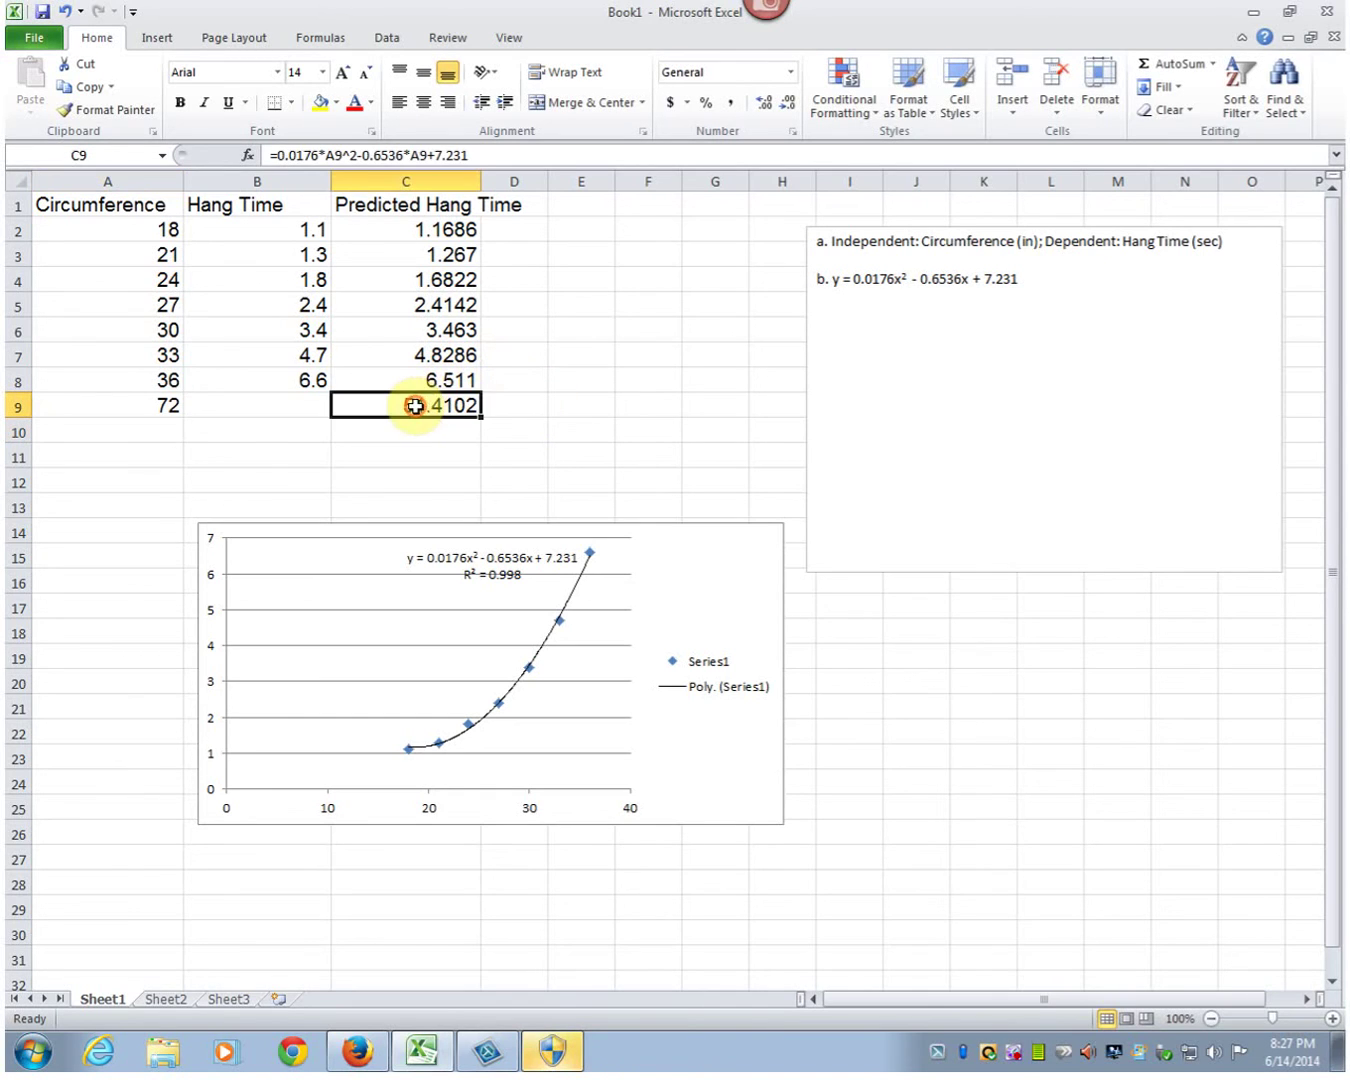
{"action": "left_click", "coordinate": [906, 350]}
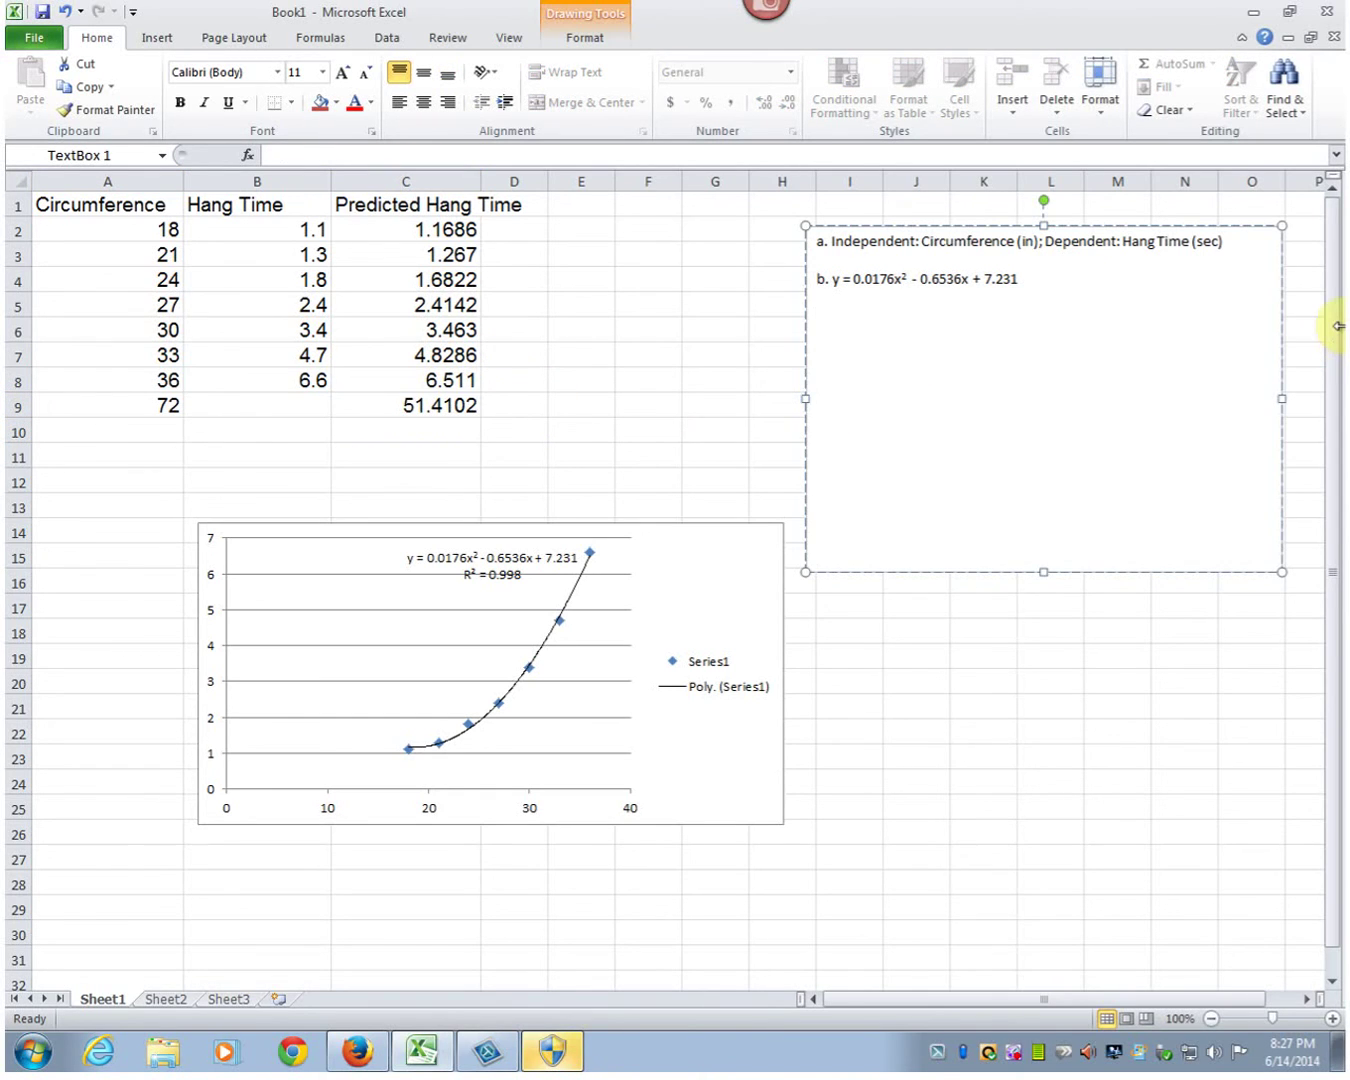
{"action": "type", "text": "c. 54.41 seconds"}
{"action": "key", "text": "Return"}
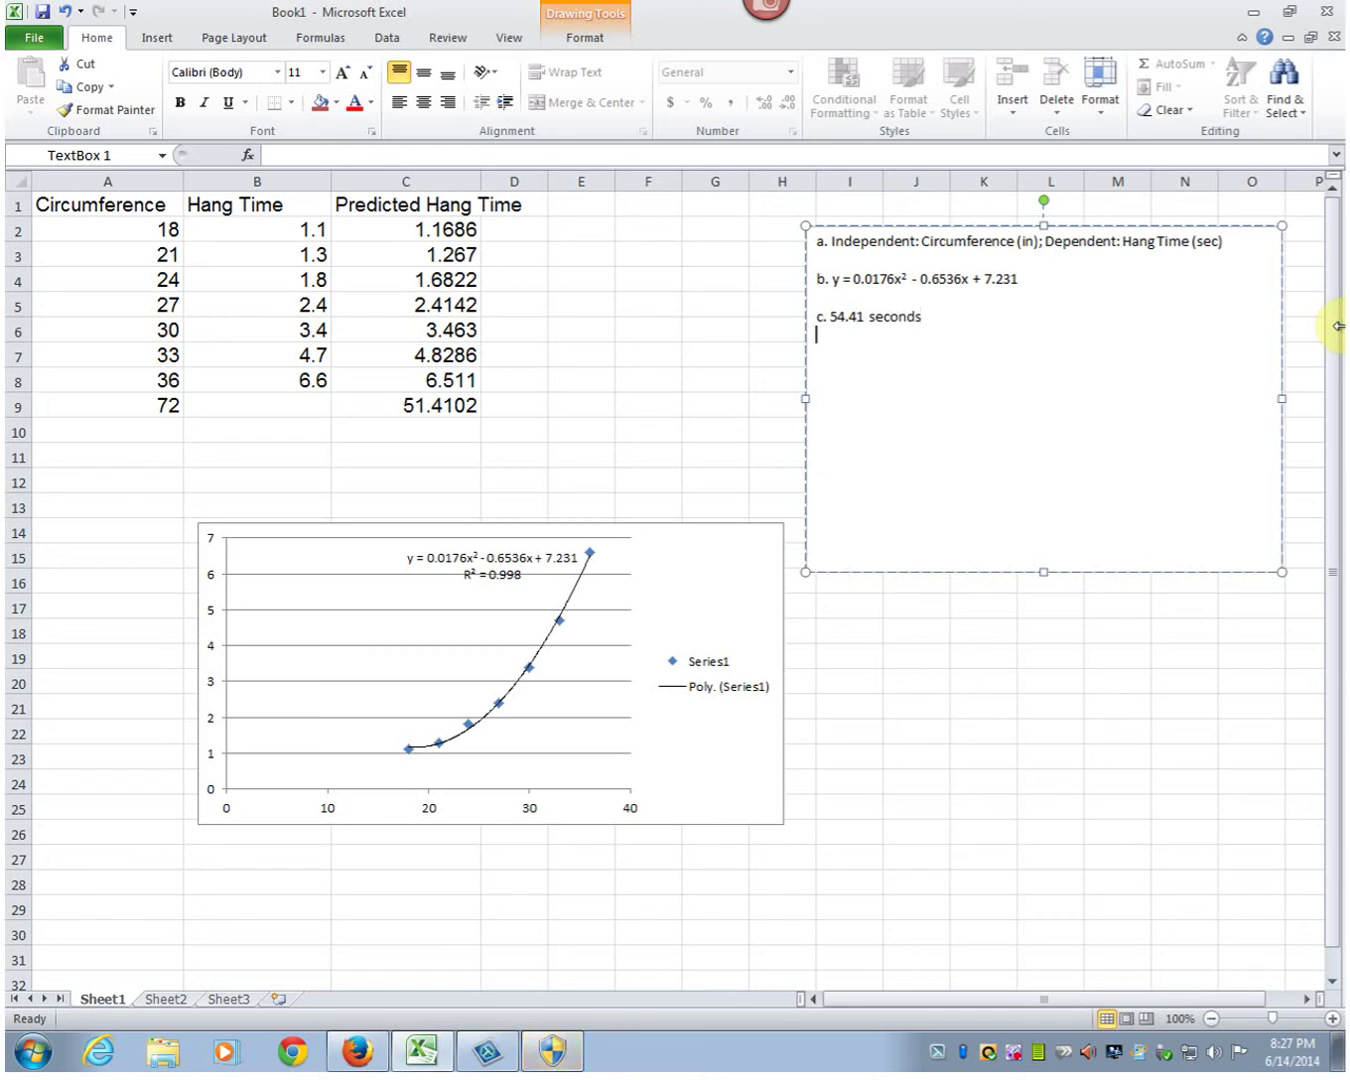
{"action": "type", "text": "d."}
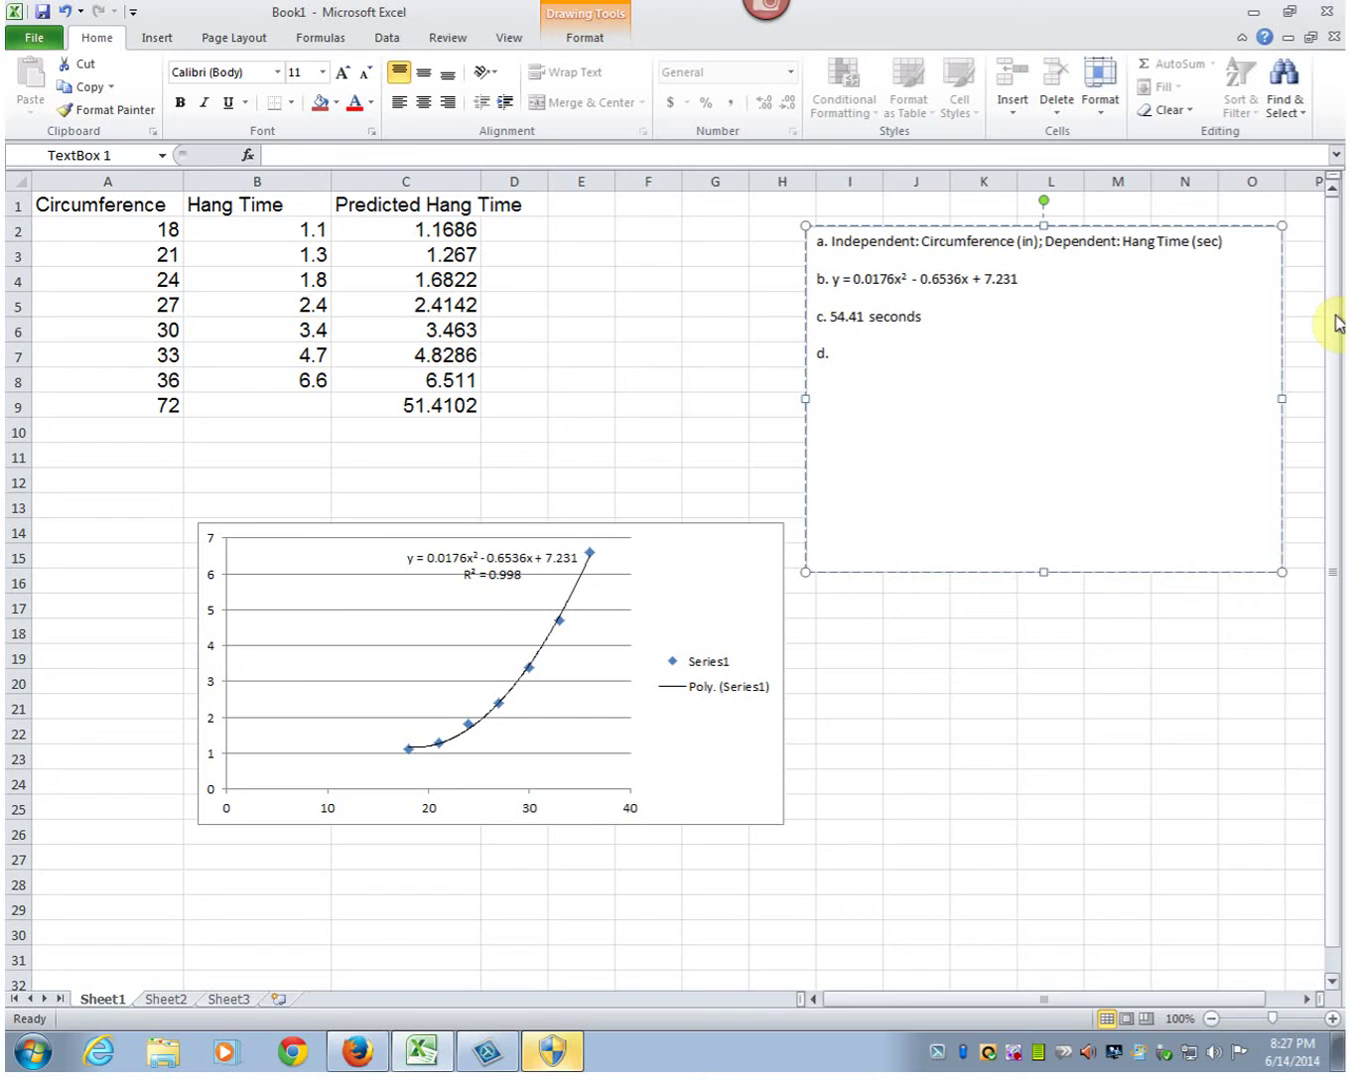
- Fill the C9 prediction formula down to C11 and enter 35 as the starting circumference in A11
{"action": "left_click", "coordinate": [415, 402]}
{"action": "mouse_move", "coordinate": [481, 415]}
{"action": "left_mouse_down"}
{"action": "mouse_move", "coordinate": [472, 454]}
{"action": "mouse_move", "coordinate": [486, 451]}
{"action": "left_mouse_up"}
{"action": "left_click", "coordinate": [469, 431]}
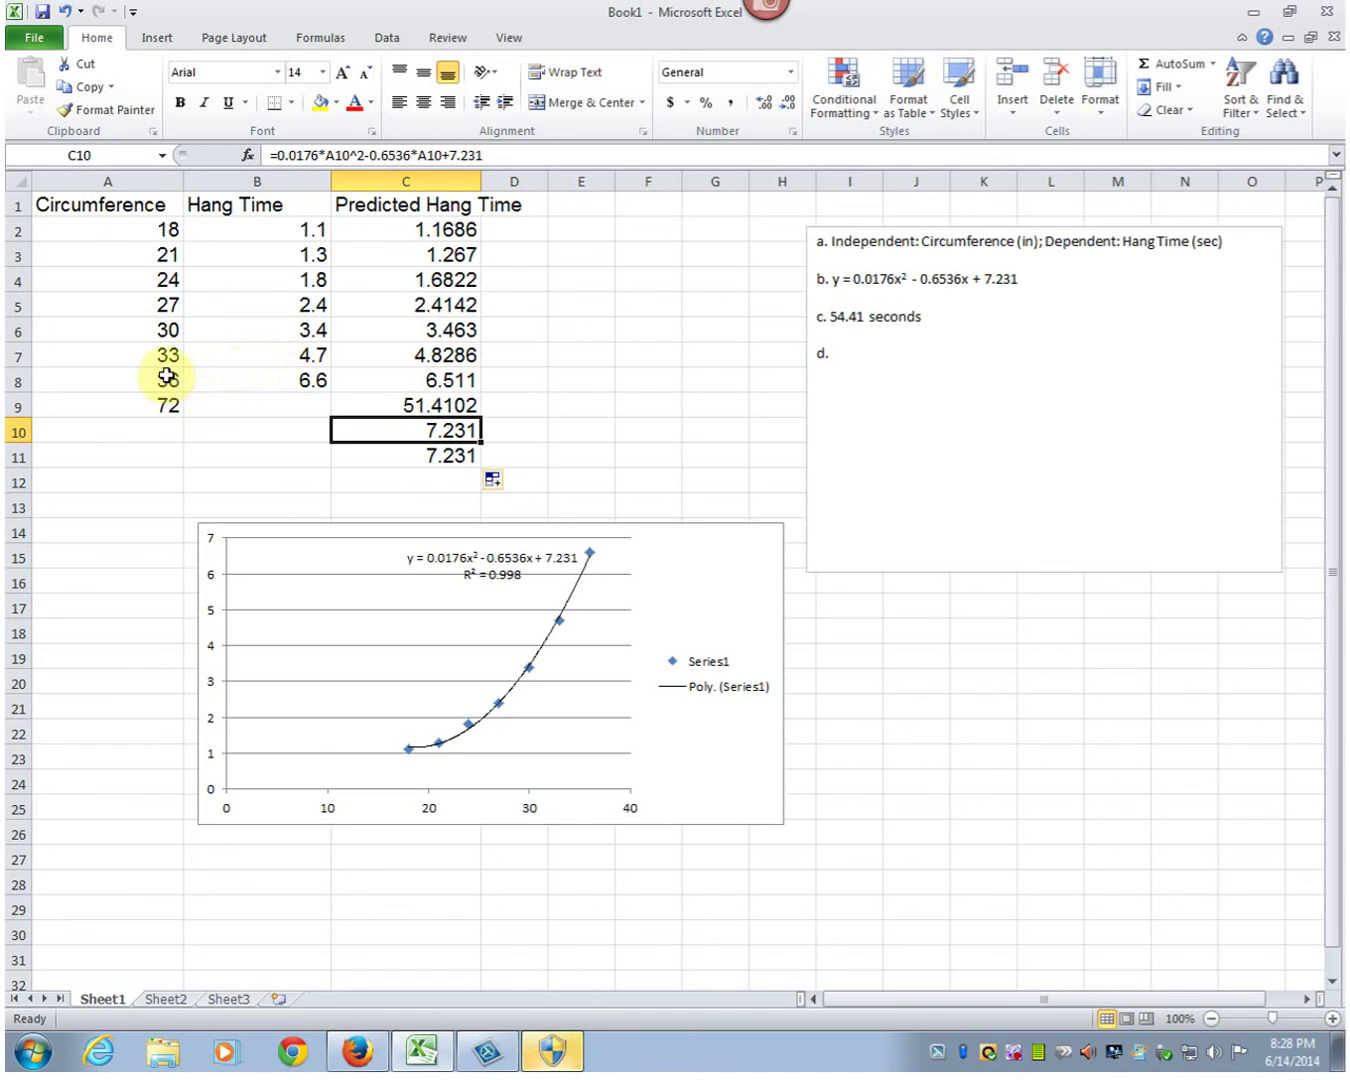
{"action": "left_click", "coordinate": [123, 456]}
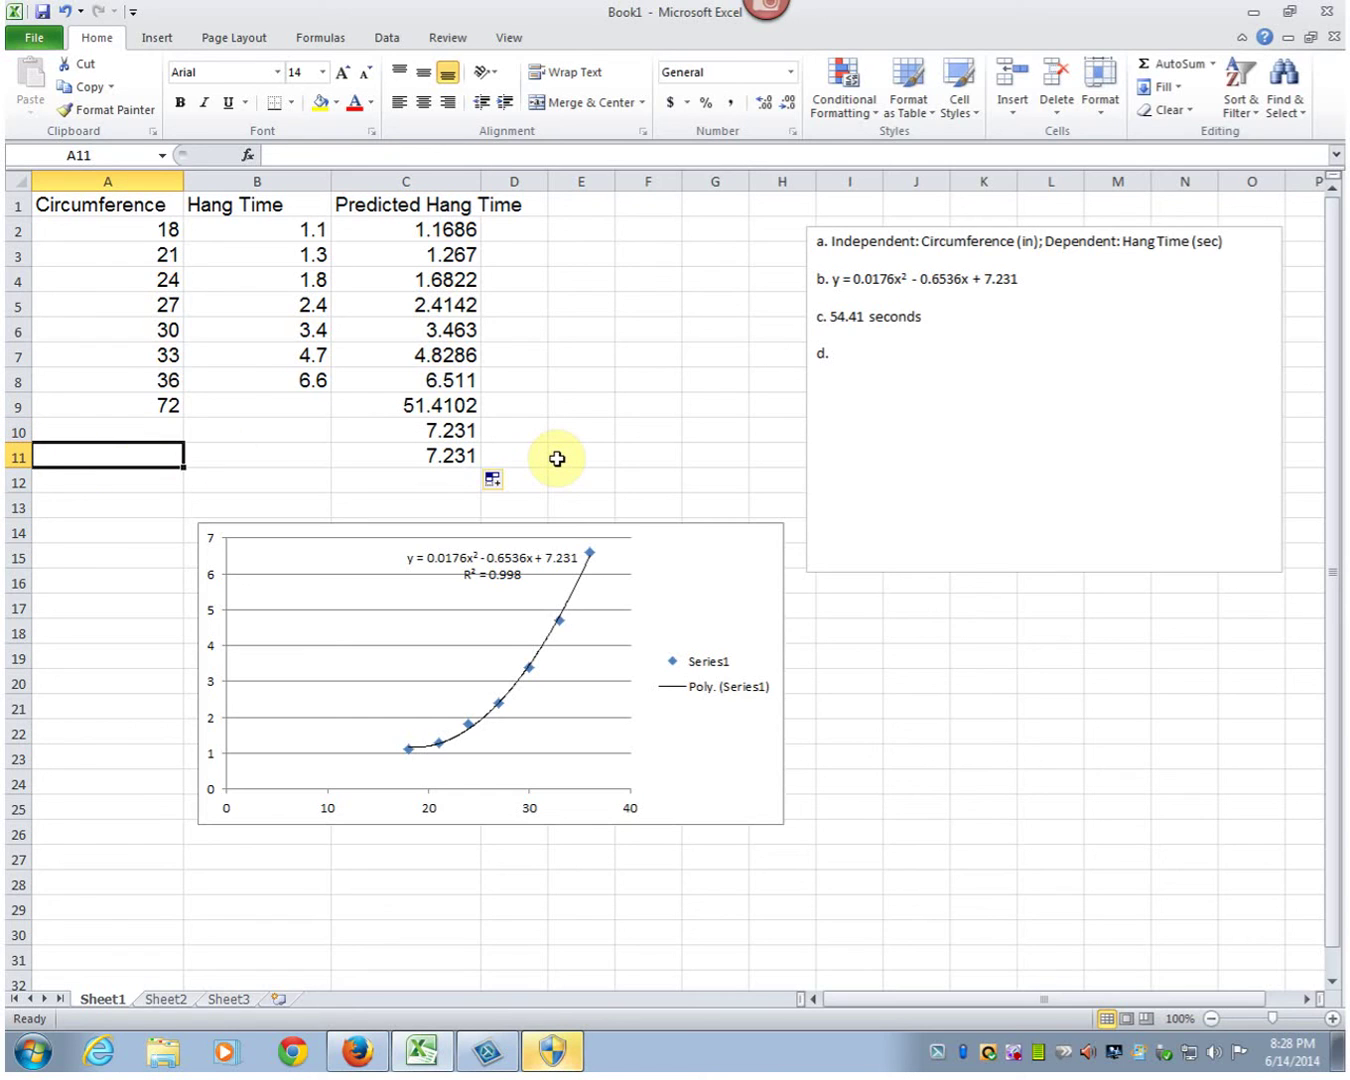
{"action": "type", "text": "35"}
{"action": "key", "text": "Return"}
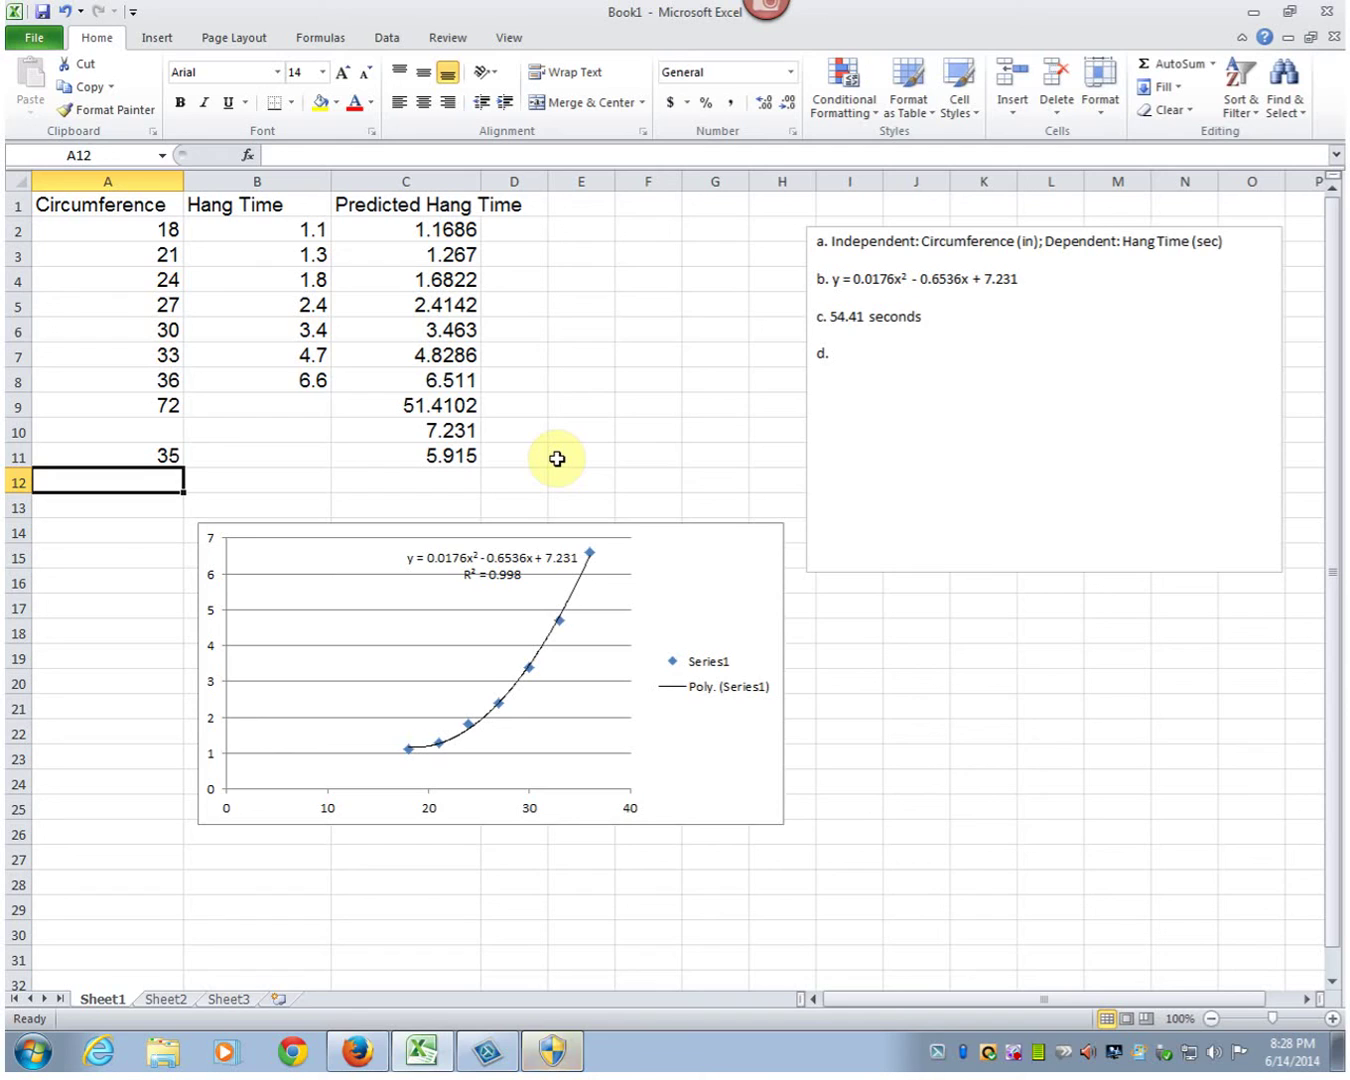
{"action": "key", "text": "Up"}
{"action": "key", "text": "Up"}
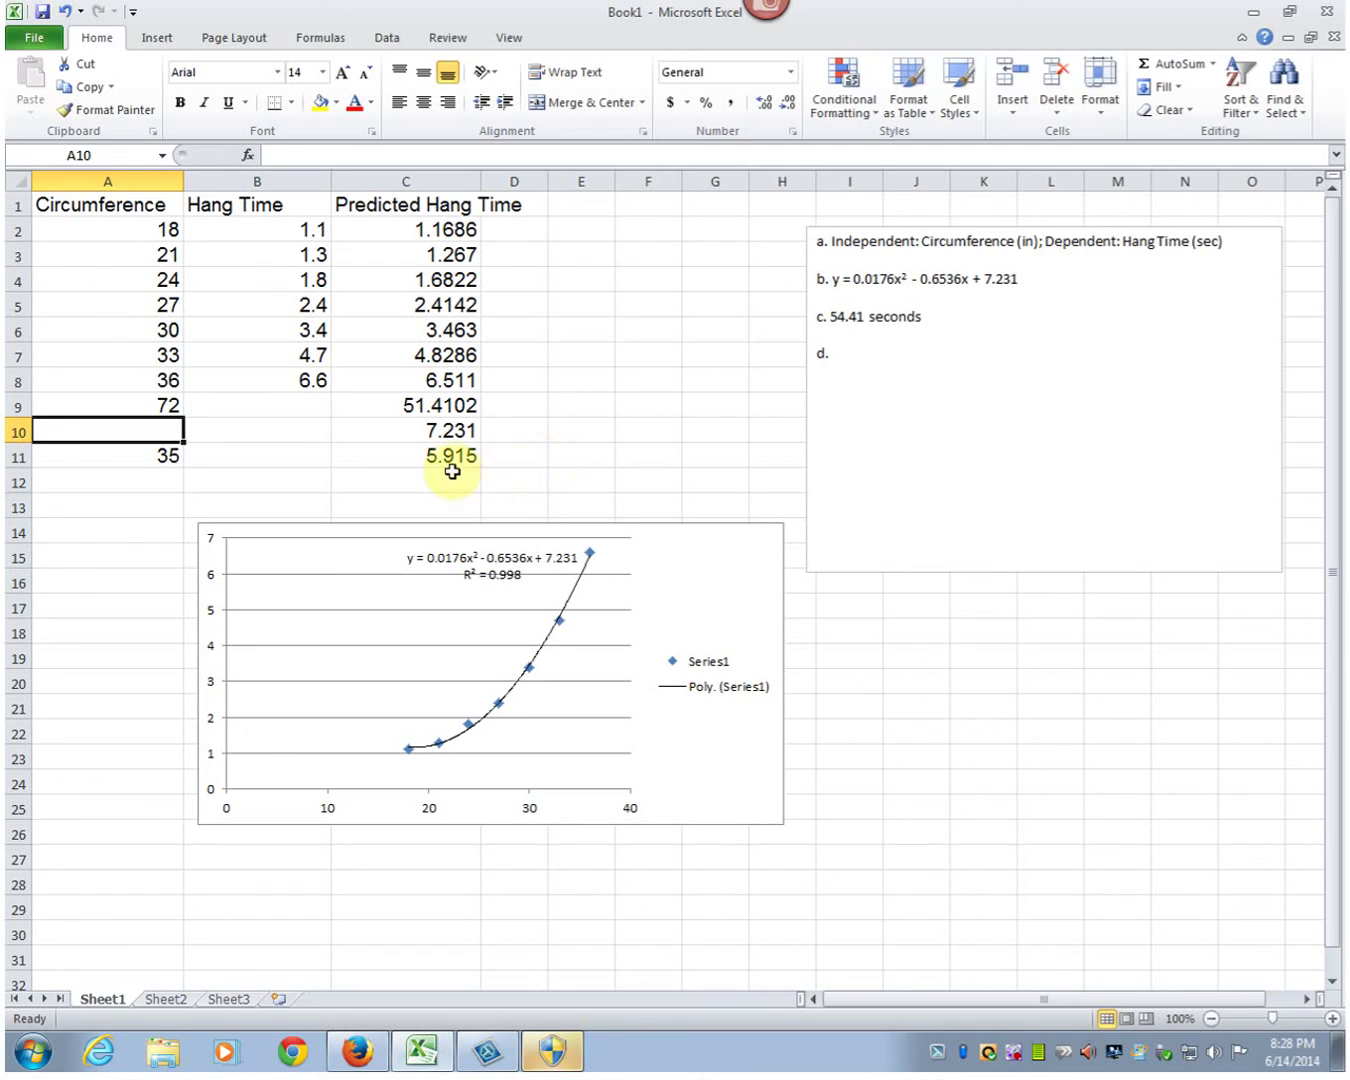
- Run Goal Seek to set C10 to 6 by changing A10, and keep the solution
{"action": "left_click", "coordinate": [415, 432]}
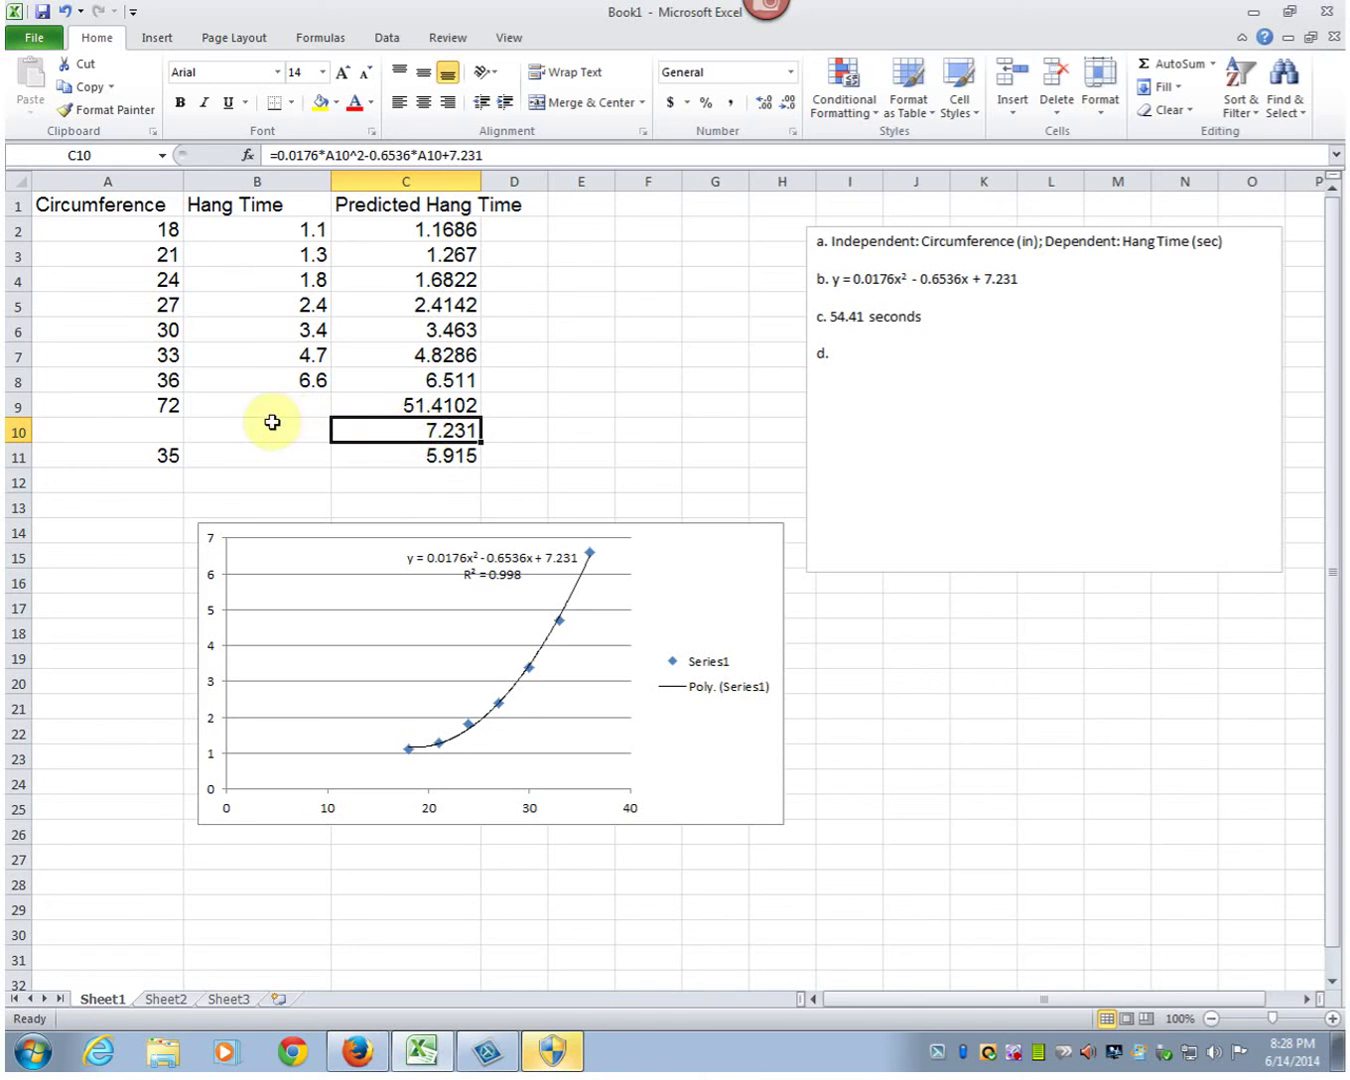
{"action": "left_click", "coordinate": [107, 437]}
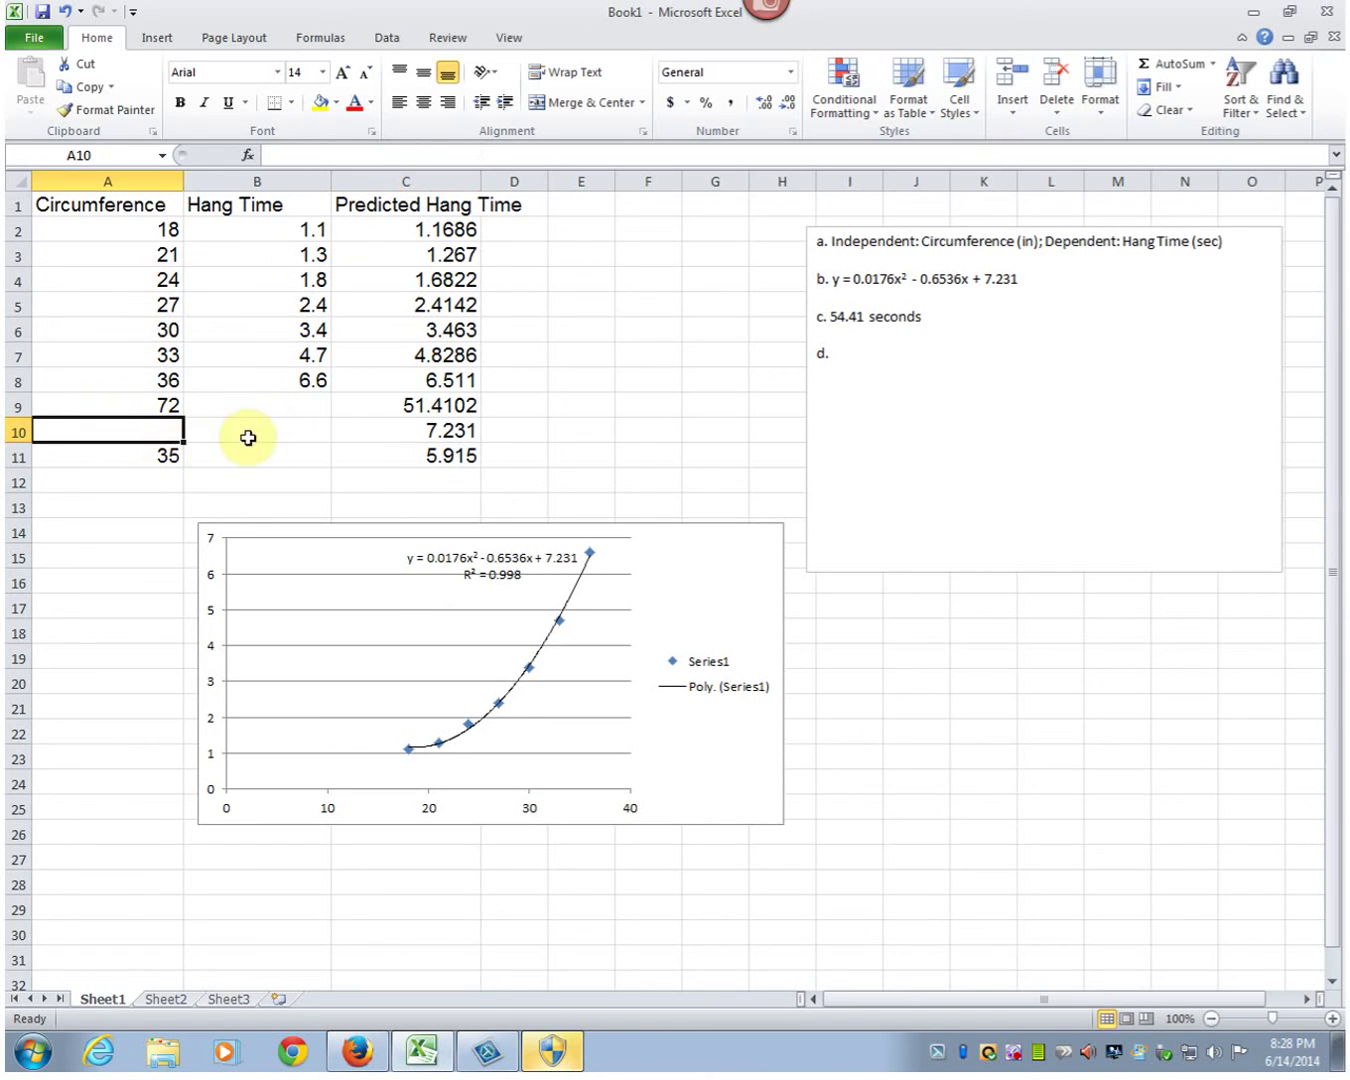
{"action": "left_click", "coordinate": [359, 431]}
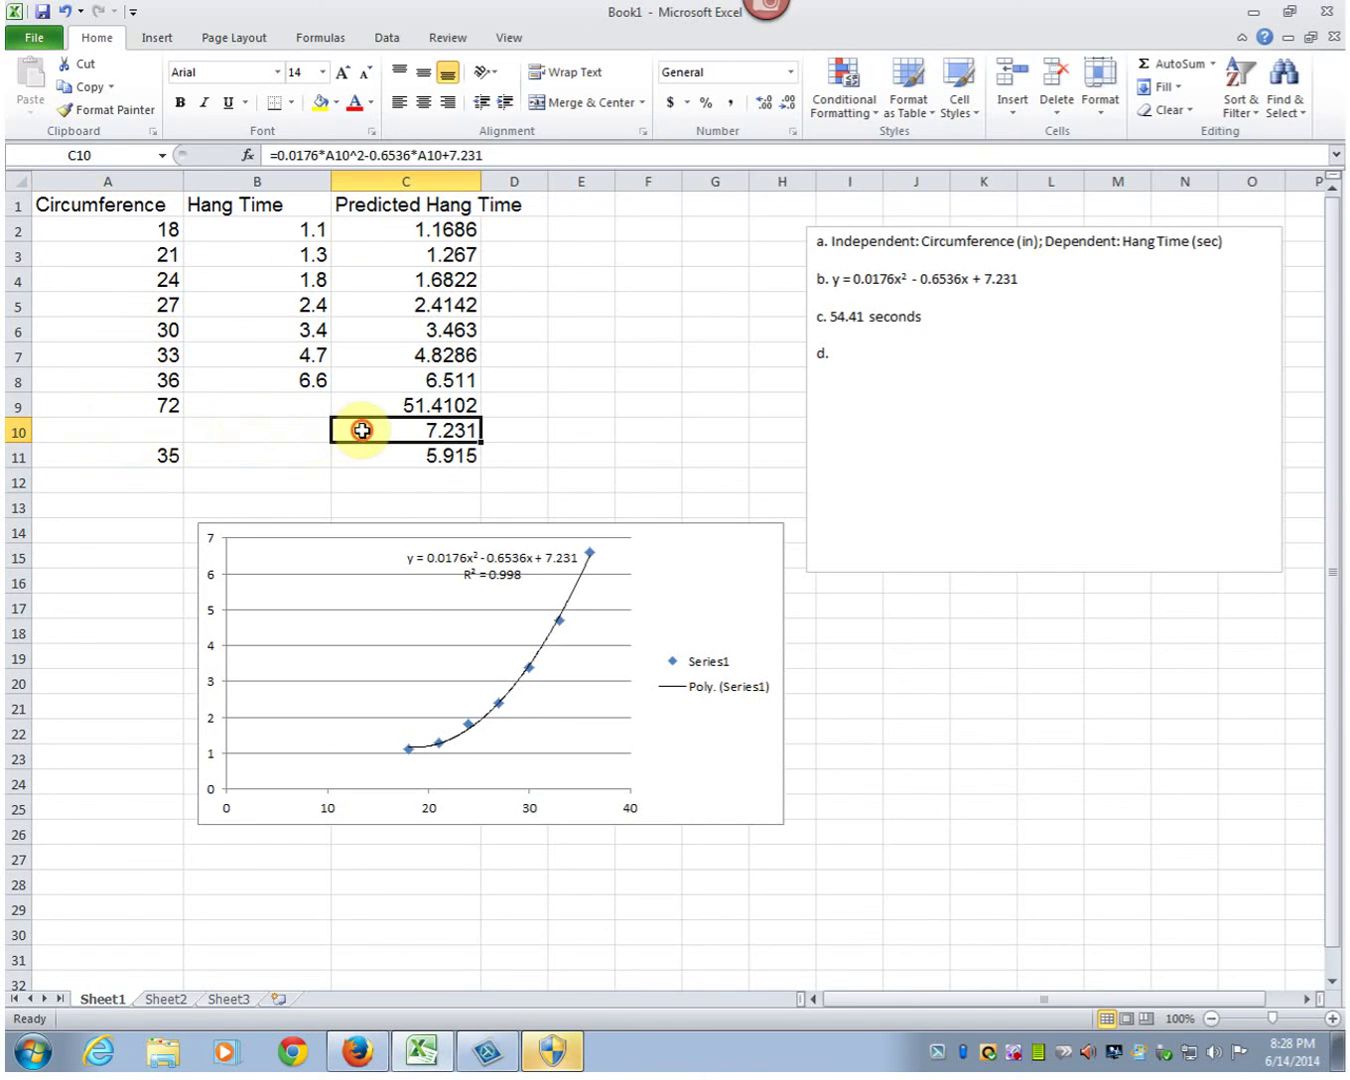
{"action": "left_click", "coordinate": [387, 40]}
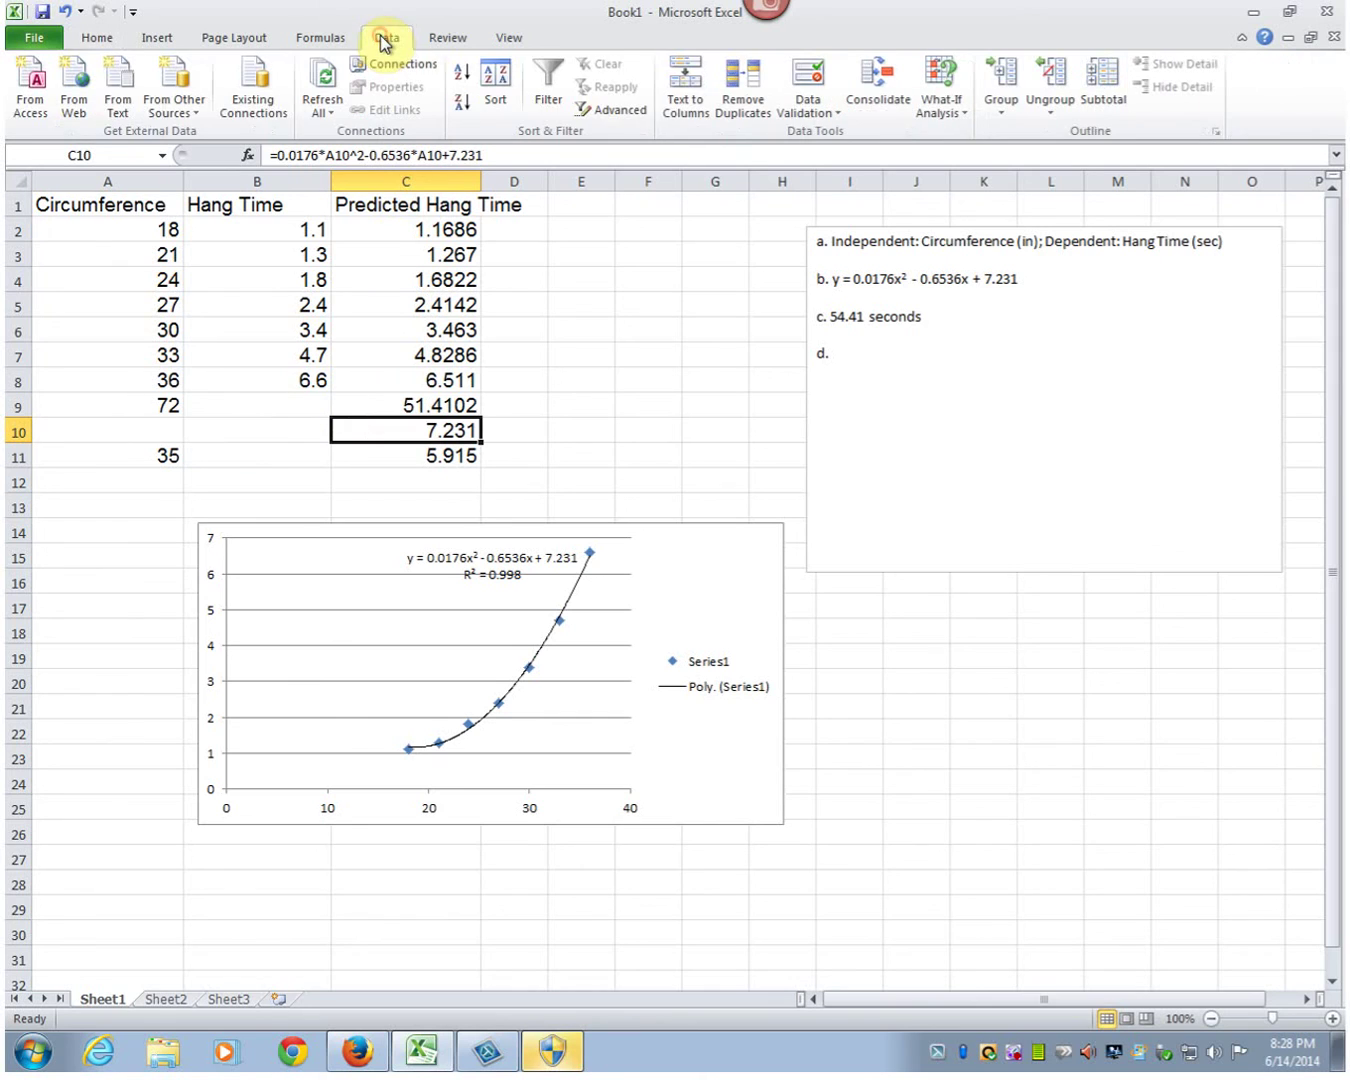
{"action": "left_click", "coordinate": [948, 122]}
{"action": "left_click", "coordinate": [958, 157]}
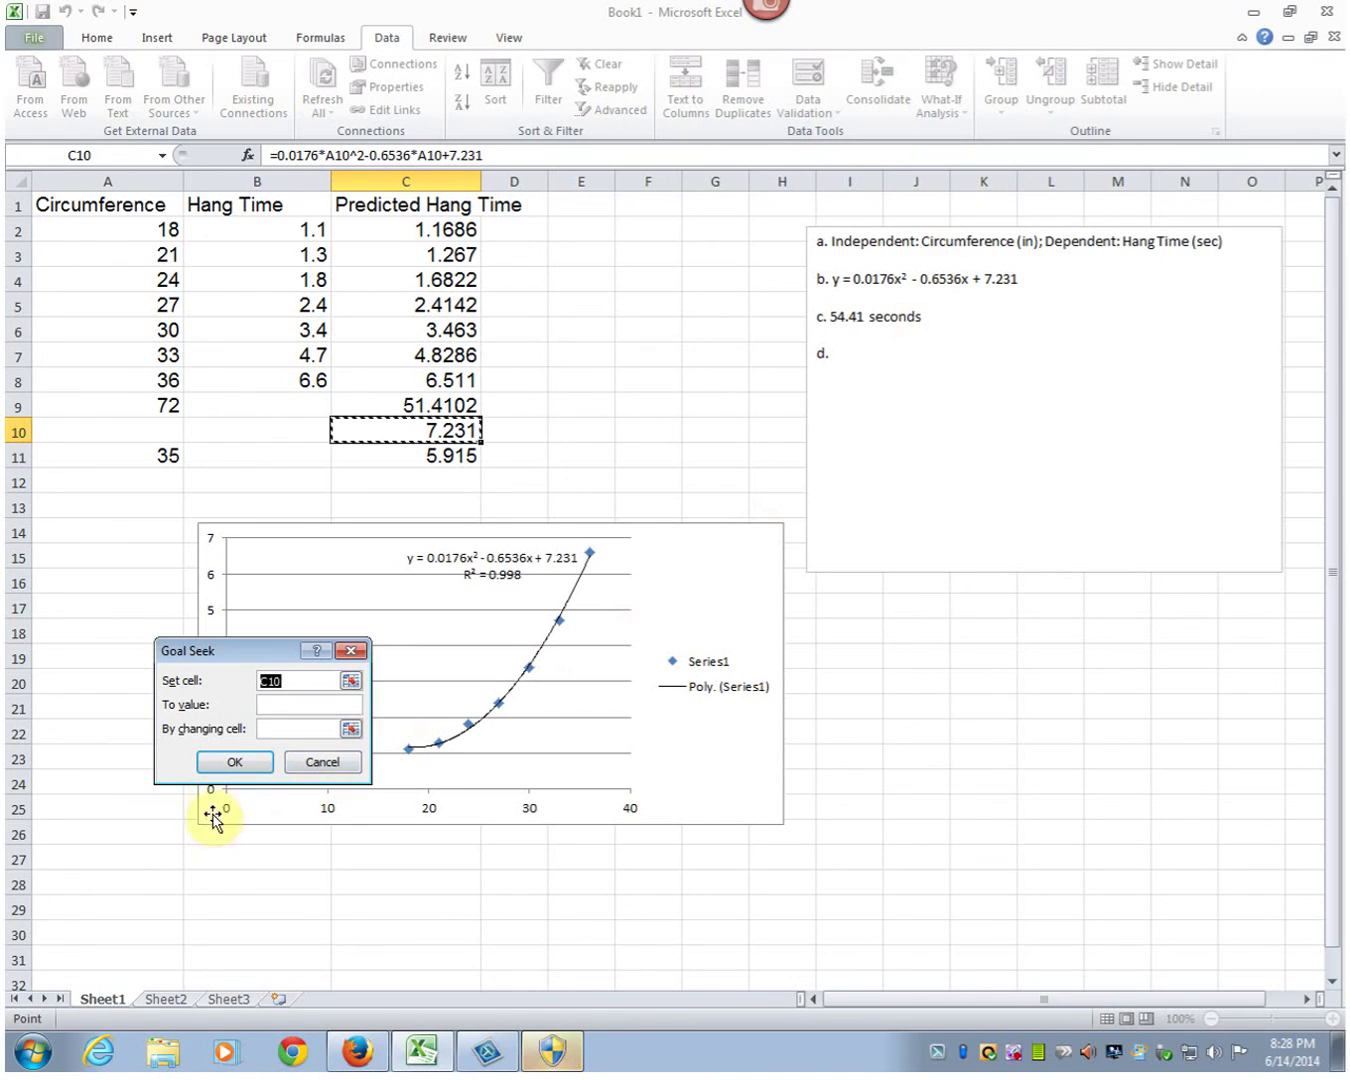
{"action": "left_click", "coordinate": [267, 703]}
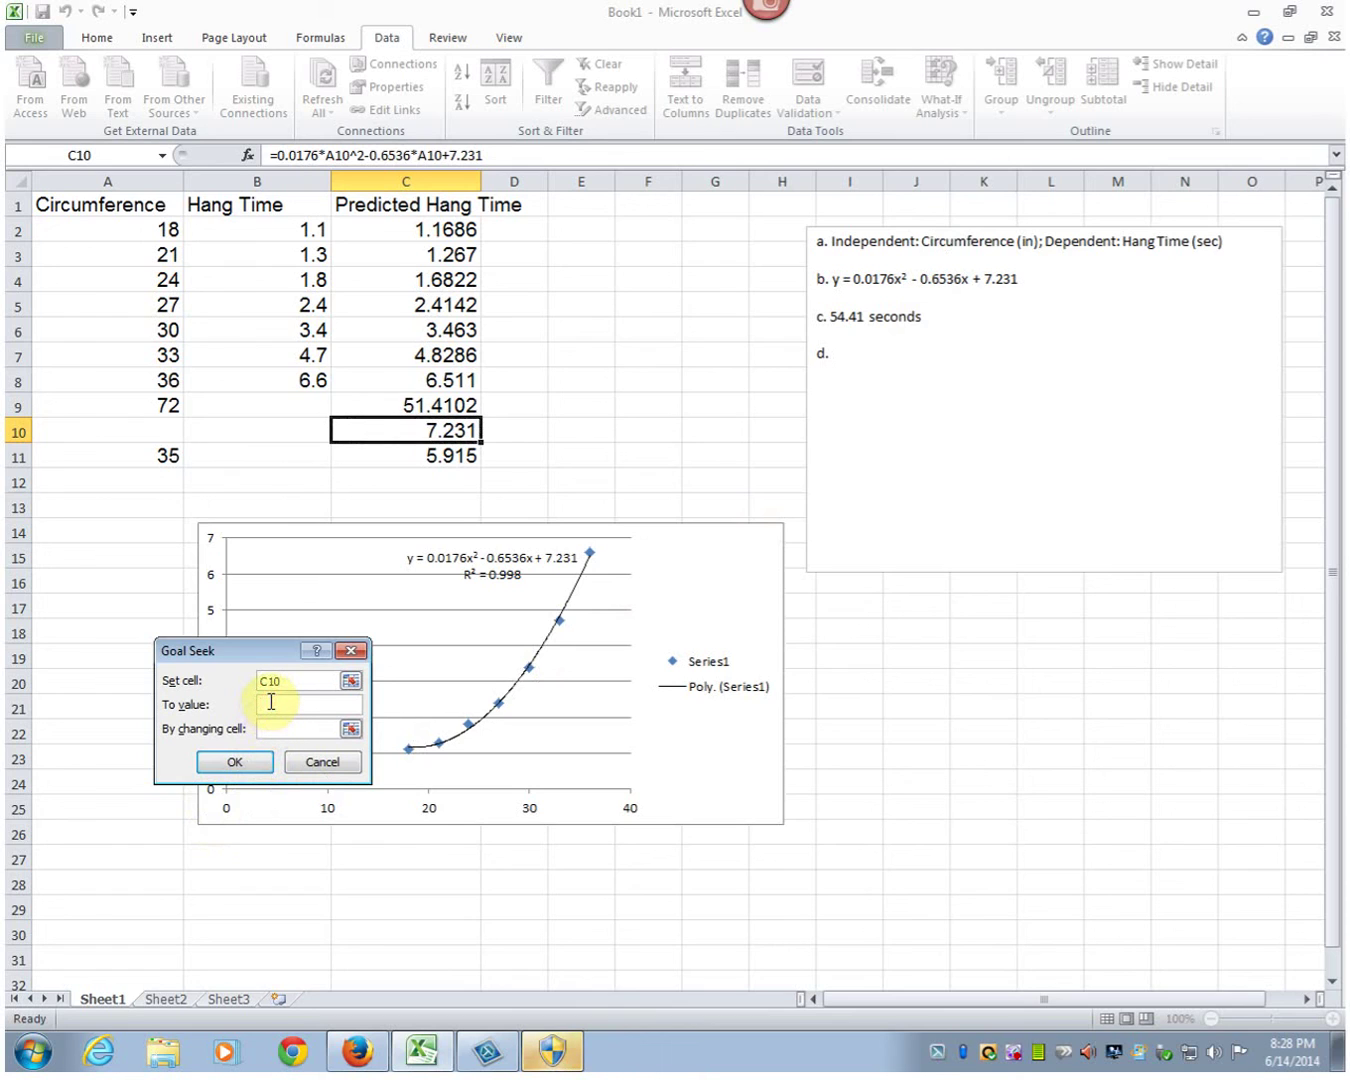
{"action": "type", "text": "6"}
{"action": "left_click", "coordinate": [283, 728]}
{"action": "left_click", "coordinate": [138, 434]}
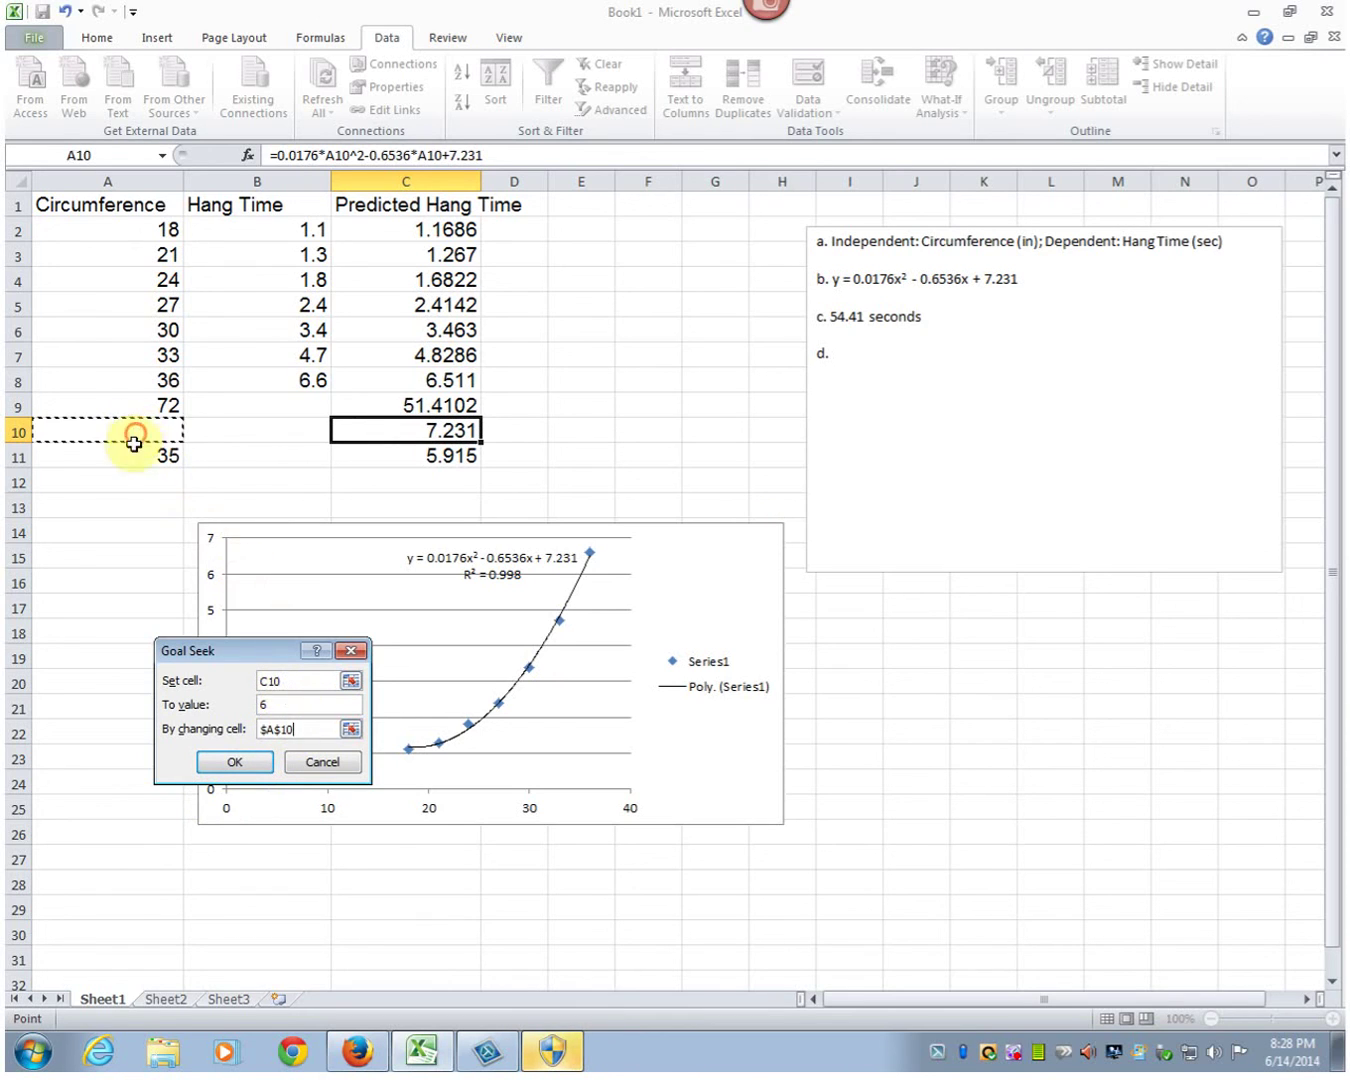
{"action": "left_click", "coordinate": [232, 761]}
{"action": "left_click", "coordinate": [224, 761]}
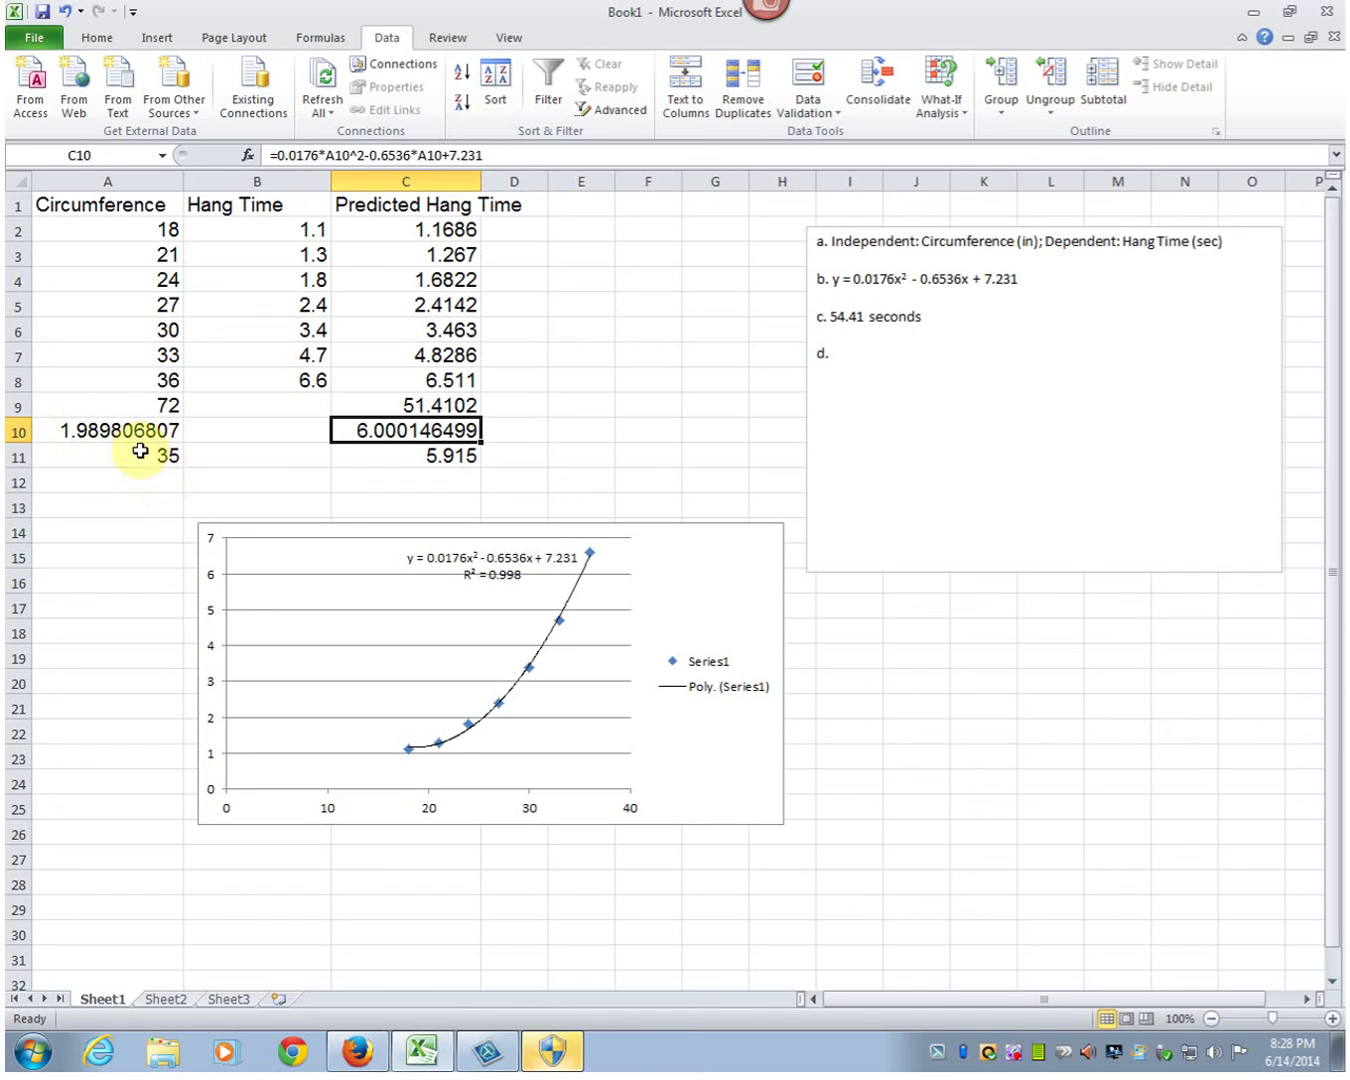
- Enter "1.99 in;" as the first part of answer d in the text box
{"action": "left_click", "coordinate": [79, 432]}
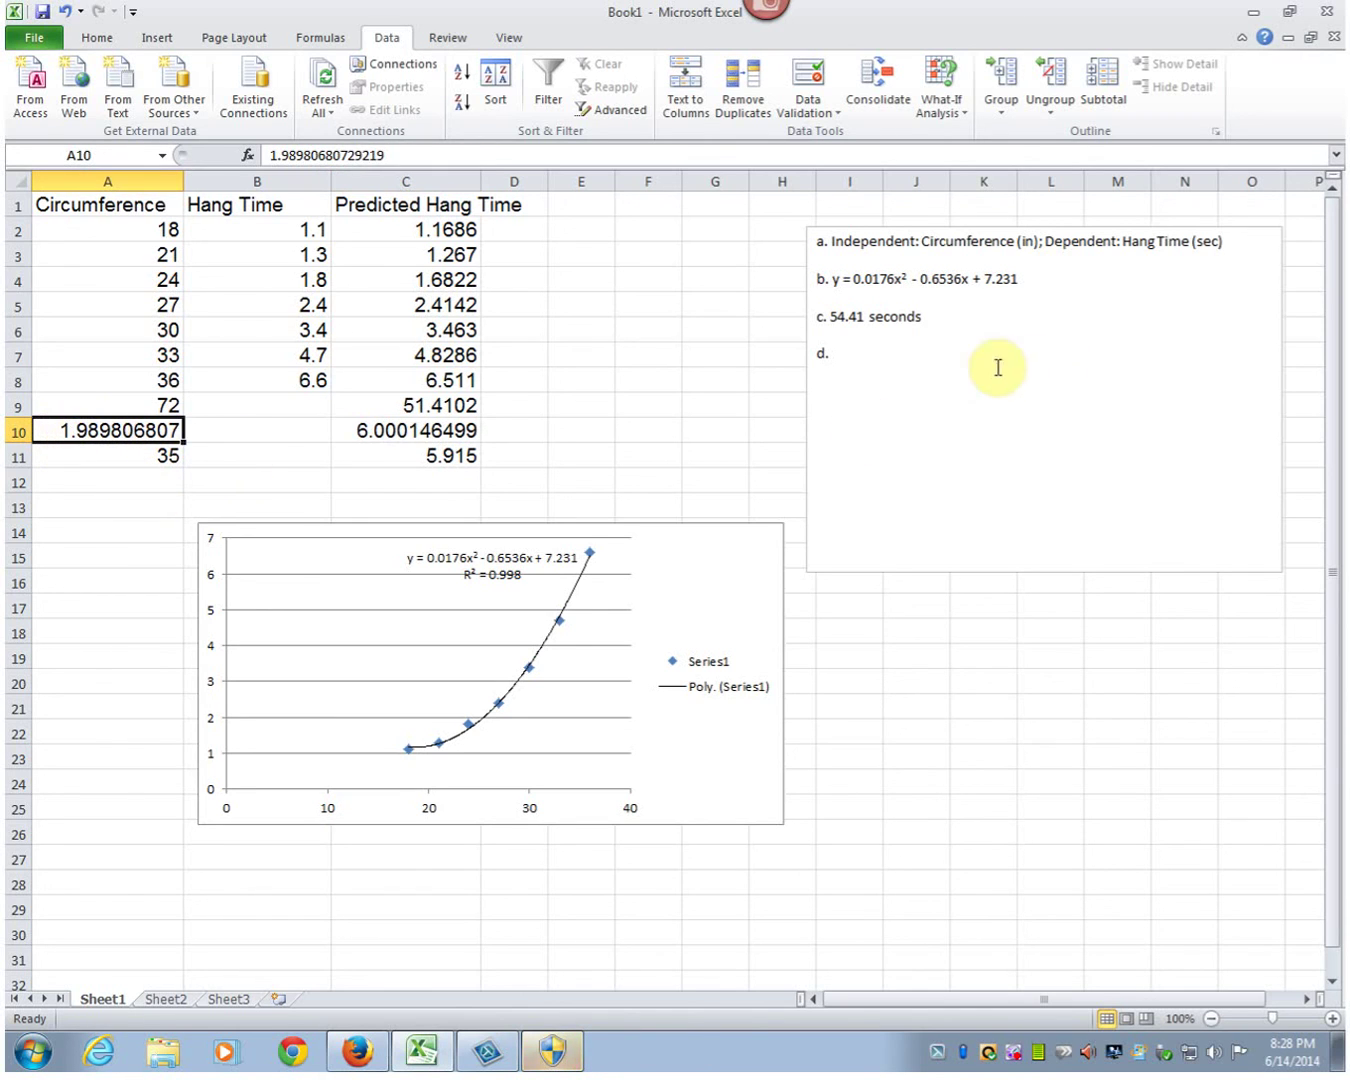
{"action": "left_click", "coordinate": [871, 341]}
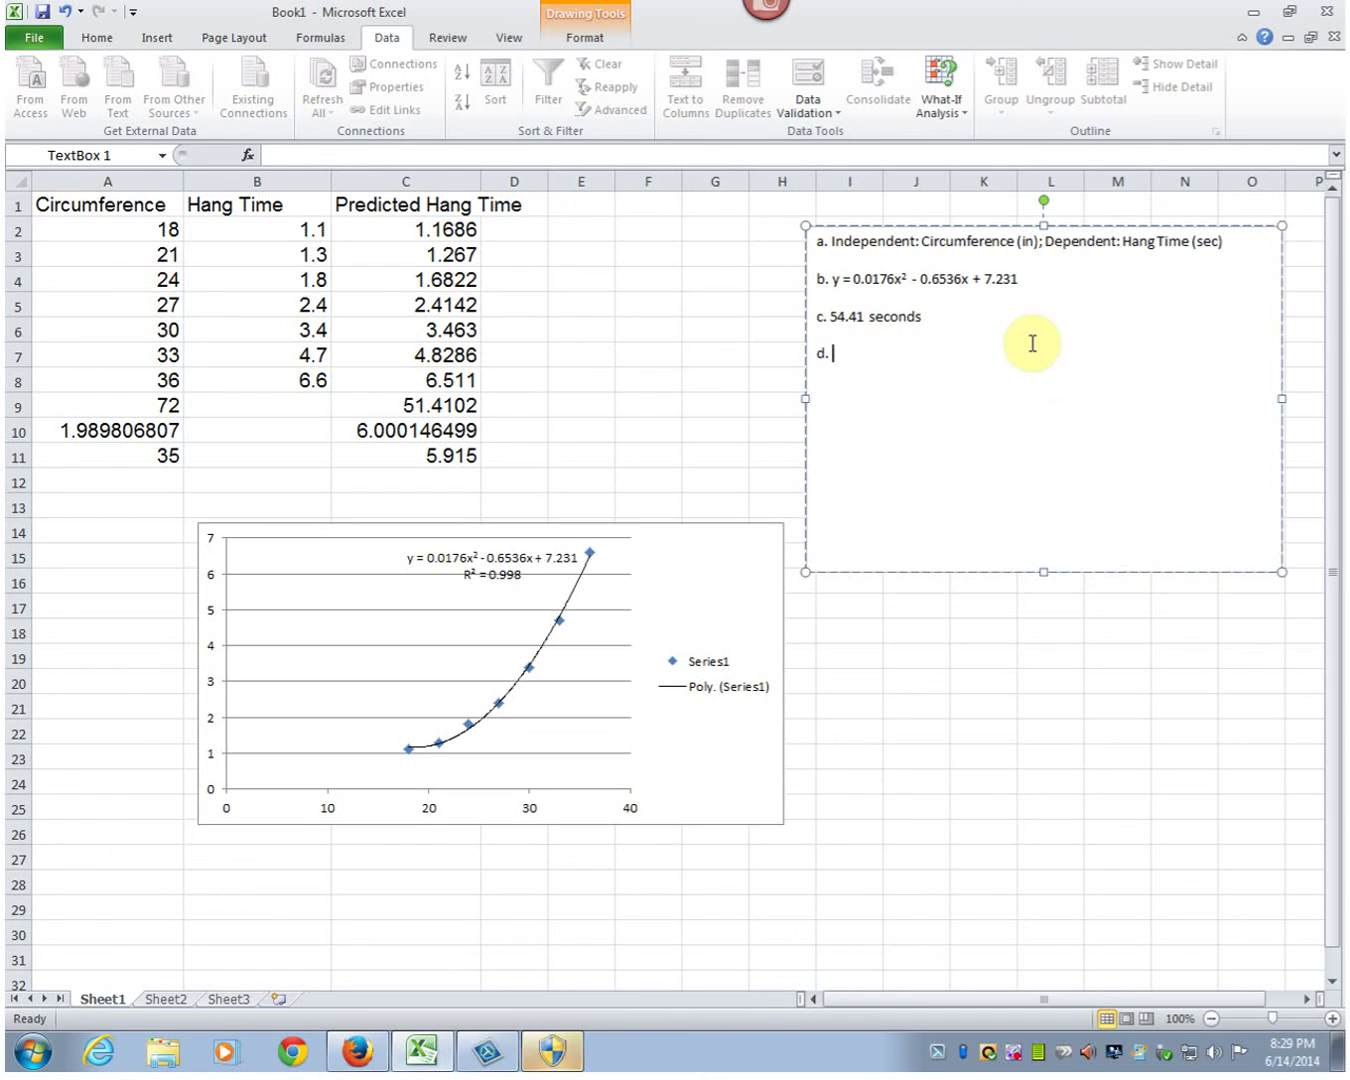
{"action": "type", "text": "1.99 in;"}
- Run Goal Seek to set C11 to 6 by changing A11, and keep the solution
{"action": "left_click", "coordinate": [404, 458]}
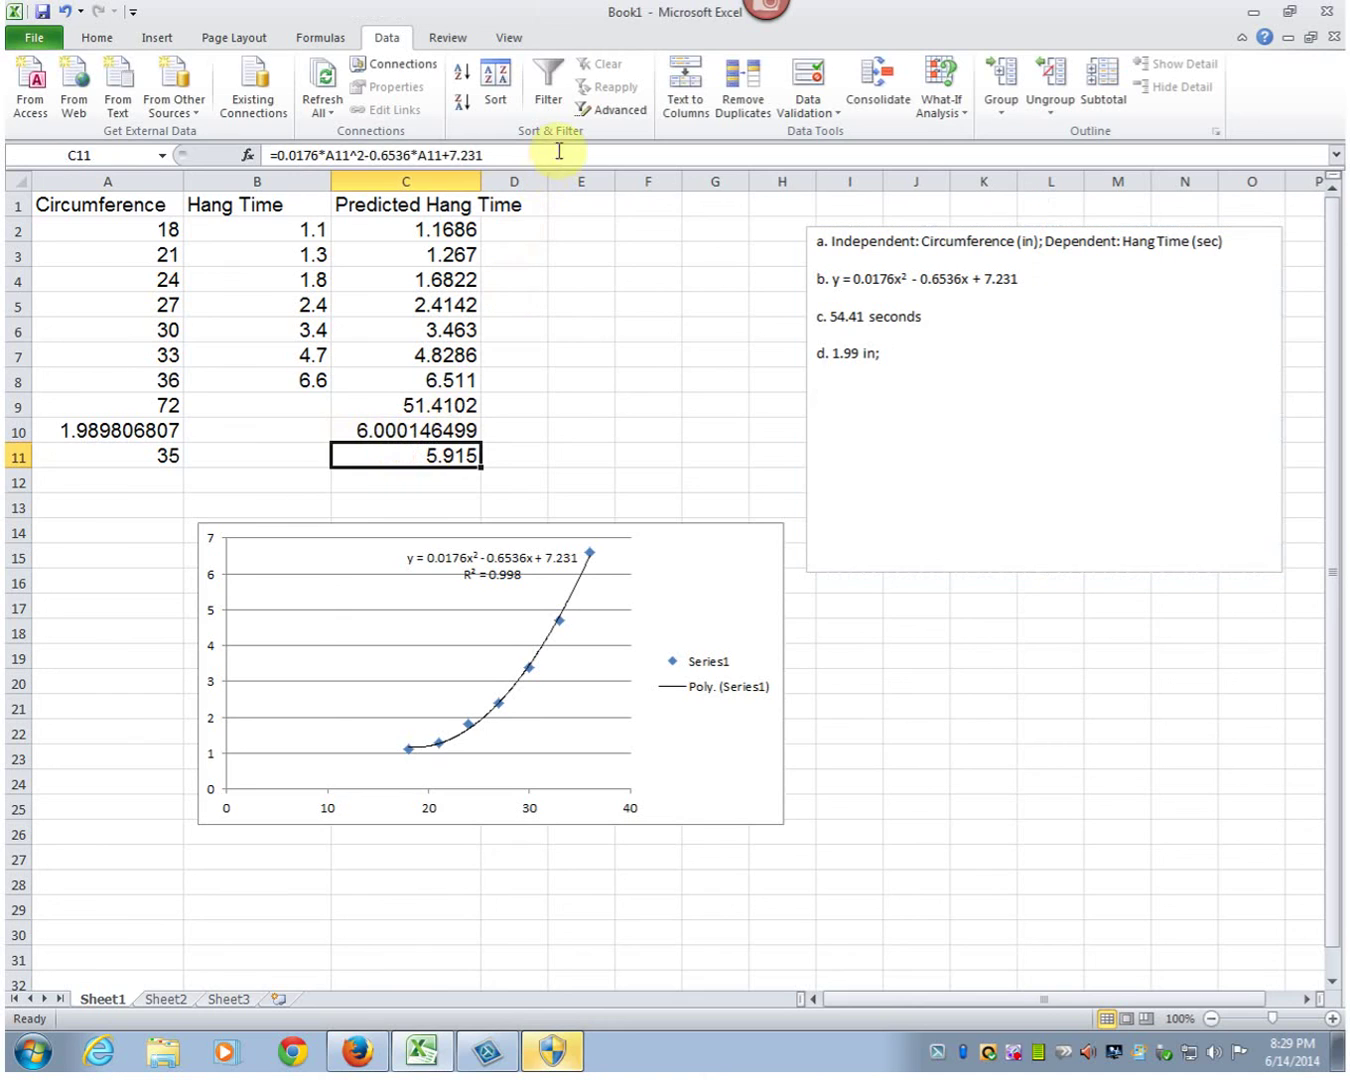
{"action": "left_click", "coordinate": [938, 95]}
{"action": "left_click", "coordinate": [975, 161]}
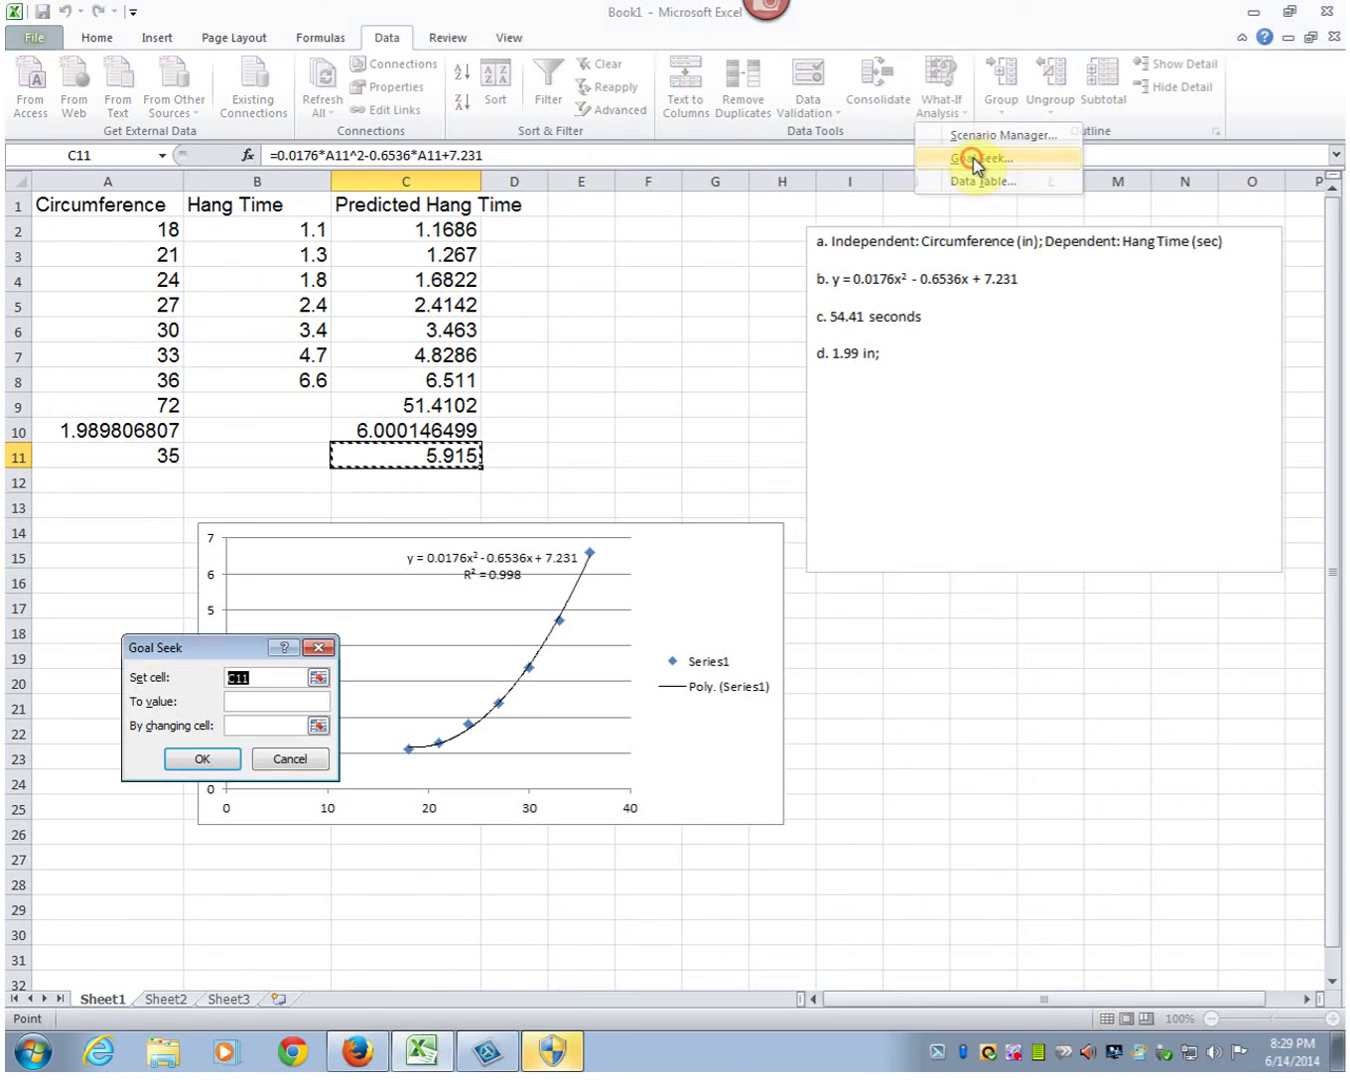
{"action": "left_click", "coordinate": [277, 700]}
{"action": "type", "text": "6"}
{"action": "left_click", "coordinate": [249, 725]}
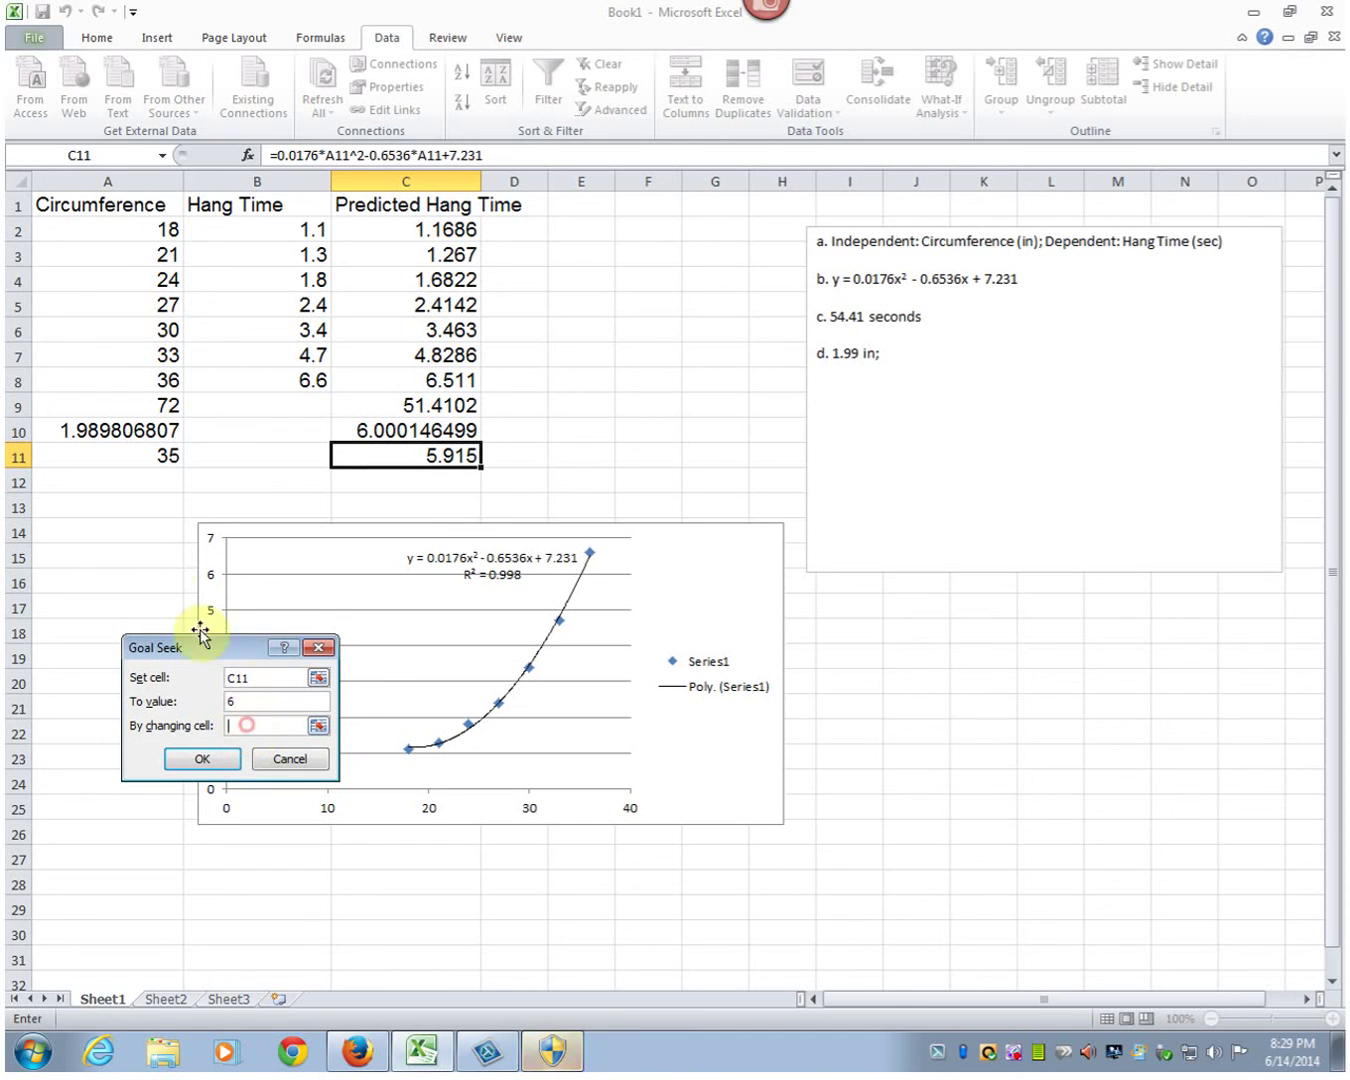
{"action": "left_click", "coordinate": [130, 458]}
{"action": "left_click", "coordinate": [200, 760]}
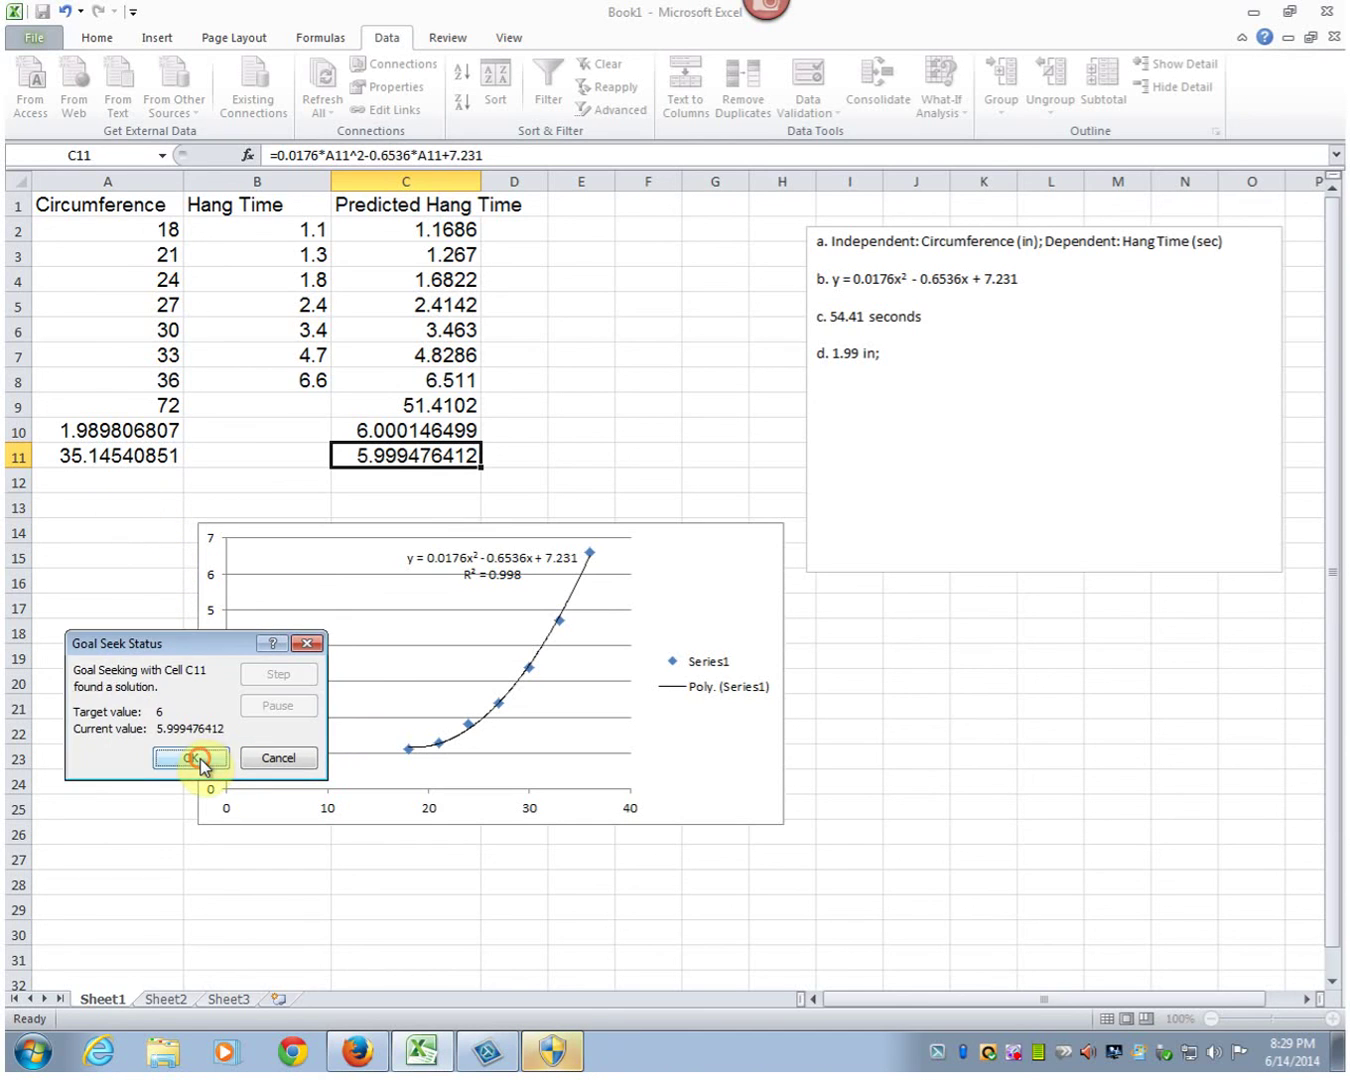
{"action": "left_click", "coordinate": [200, 758]}
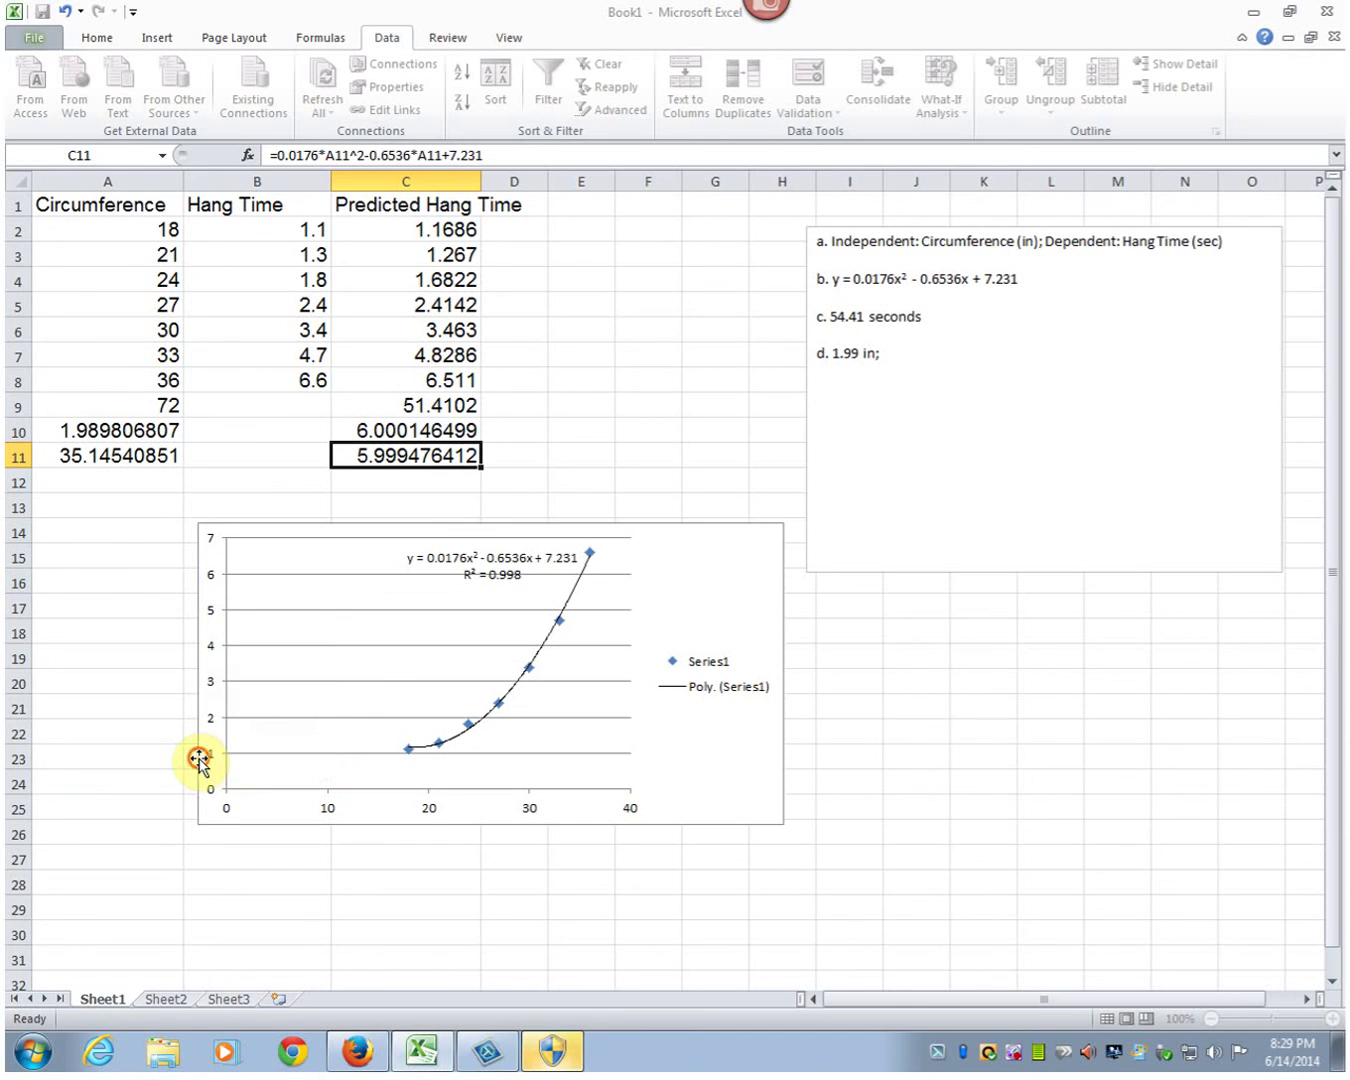
- Append "35.15 in" to answer d in the text box
{"action": "left_click", "coordinate": [921, 352]}
{"action": "type", "text": "35.15"}
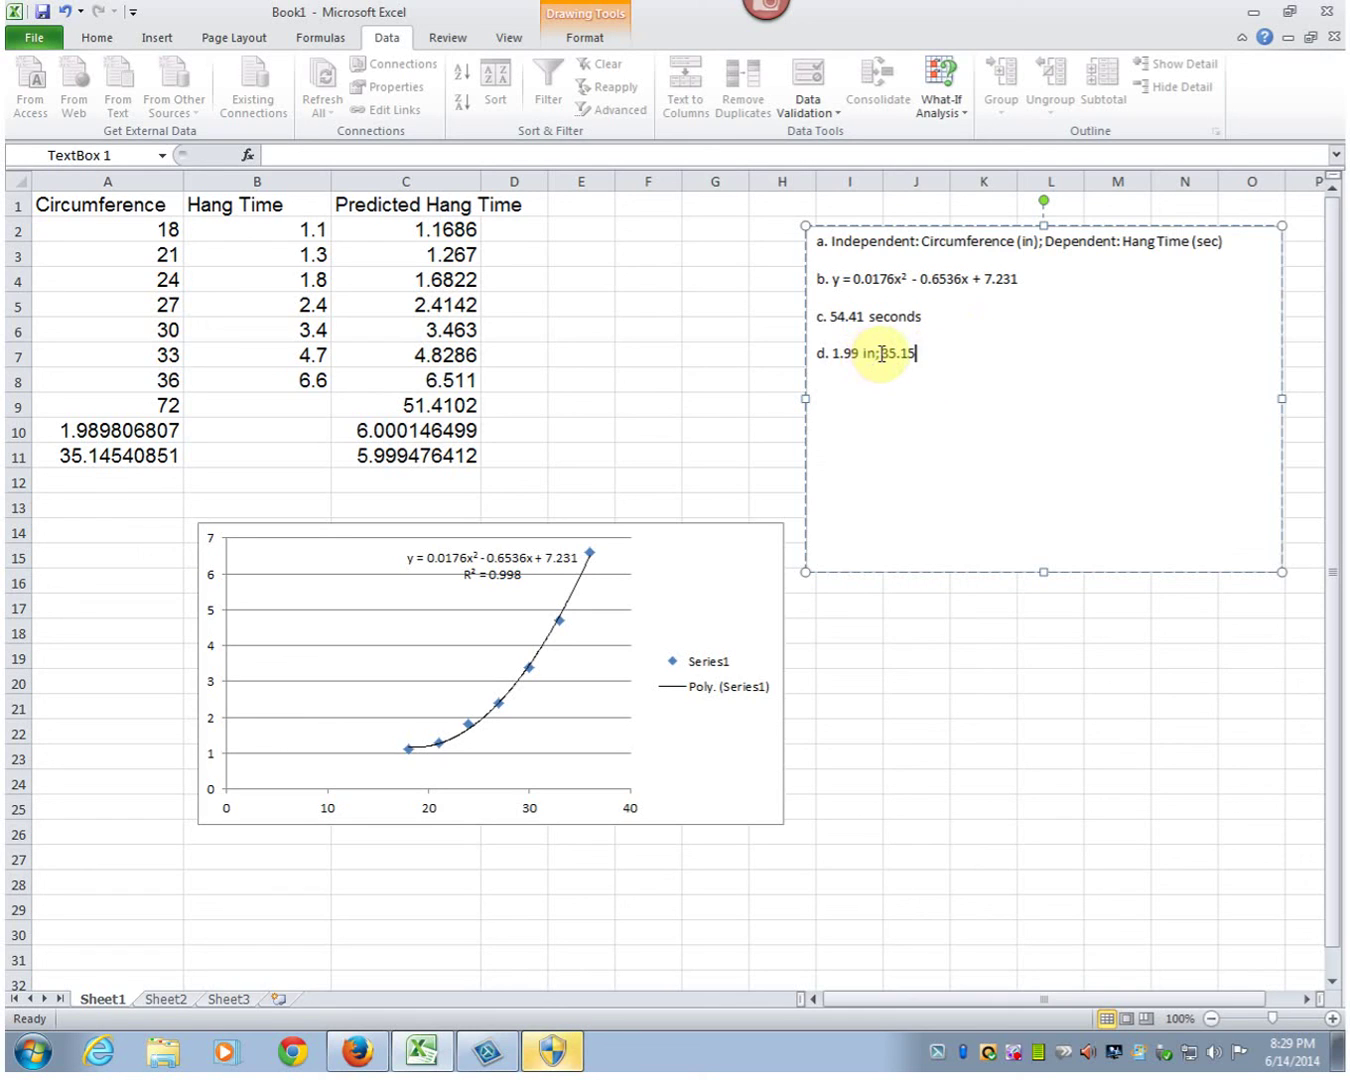
{"action": "type", "text": "in"}
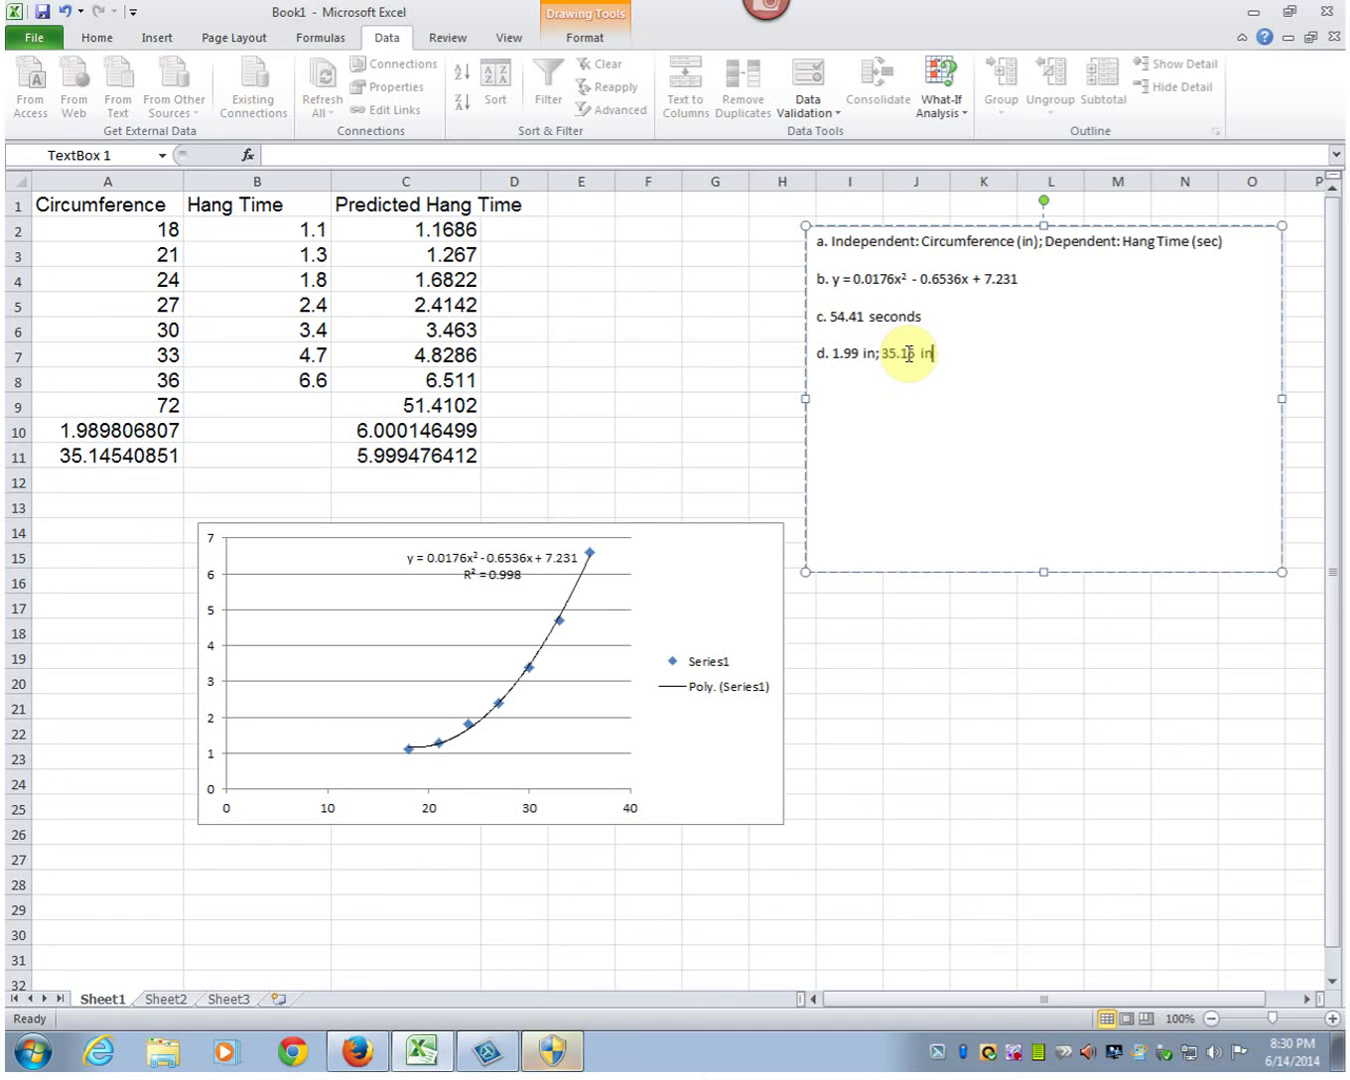
{"action": "right_click", "coordinate": [988, 1053]}
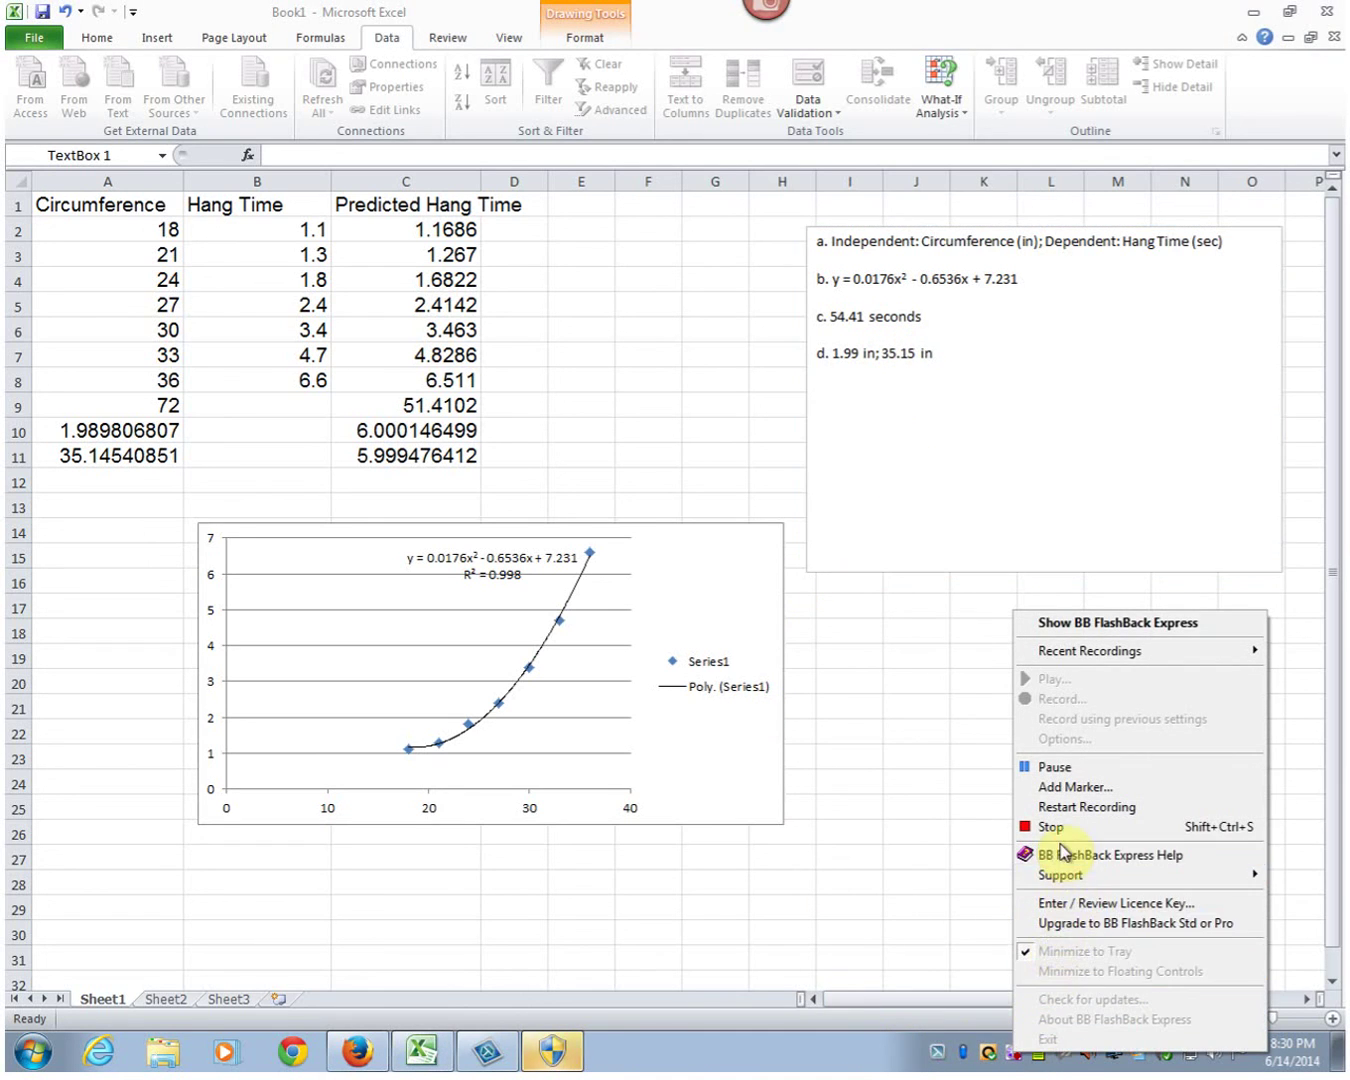